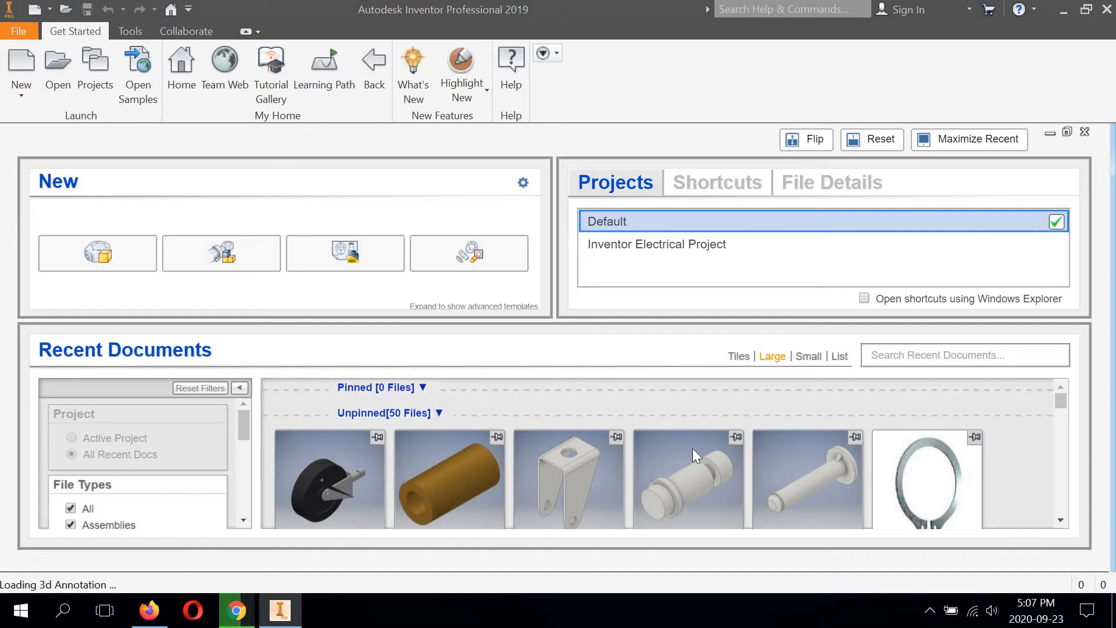
Step: Start a 2D sketch on the XY plane of the new part
mouse_move(693, 448)
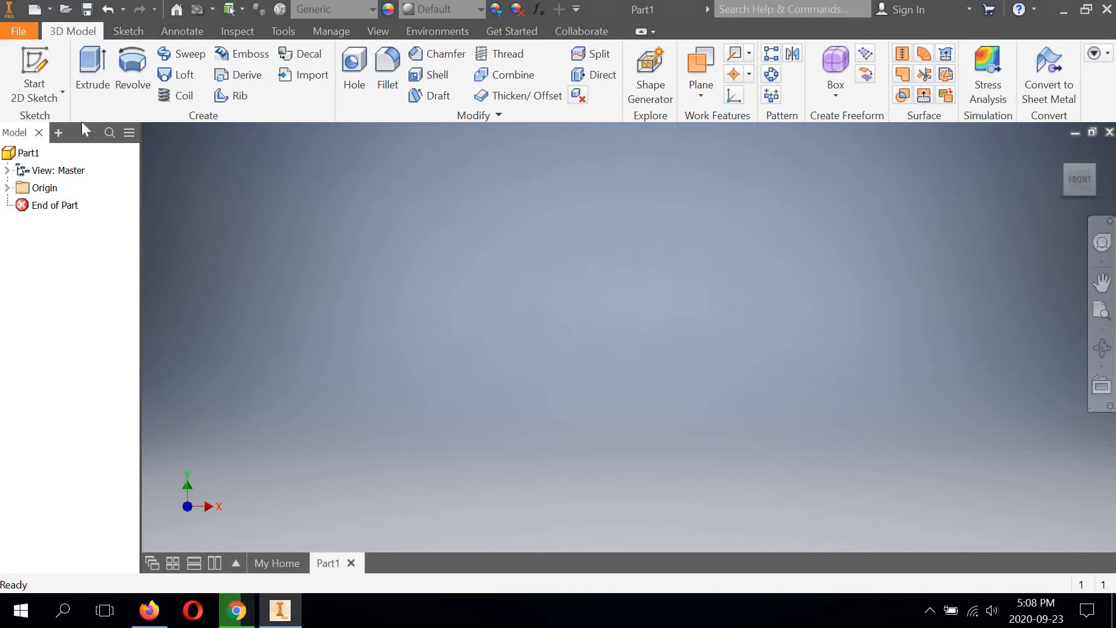
left_click(34, 92)
left_click(49, 126)
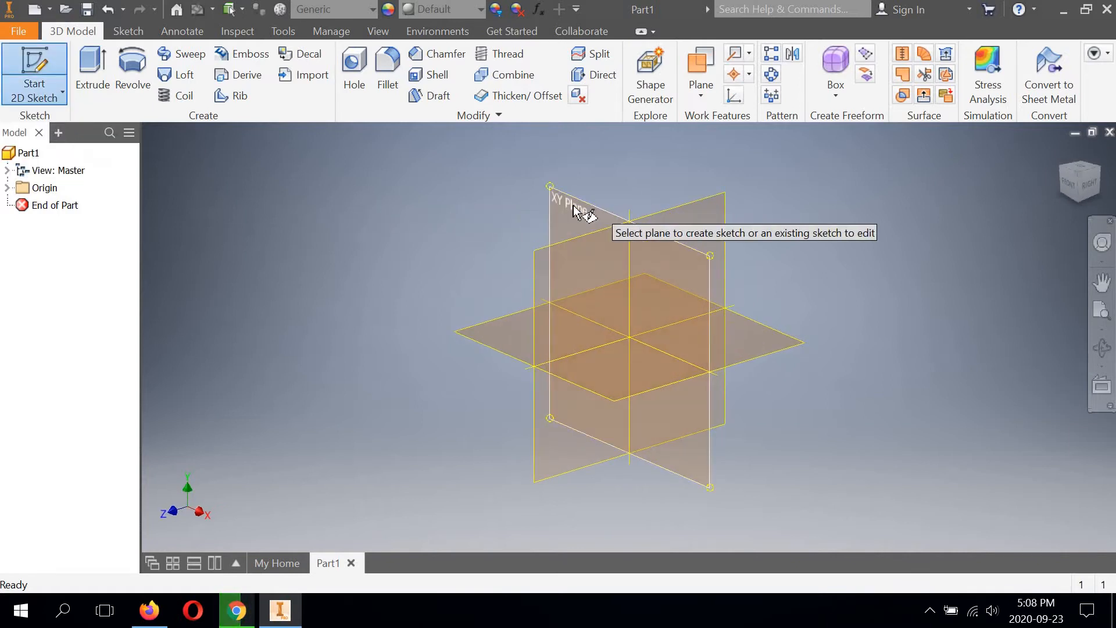
left_click(571, 204)
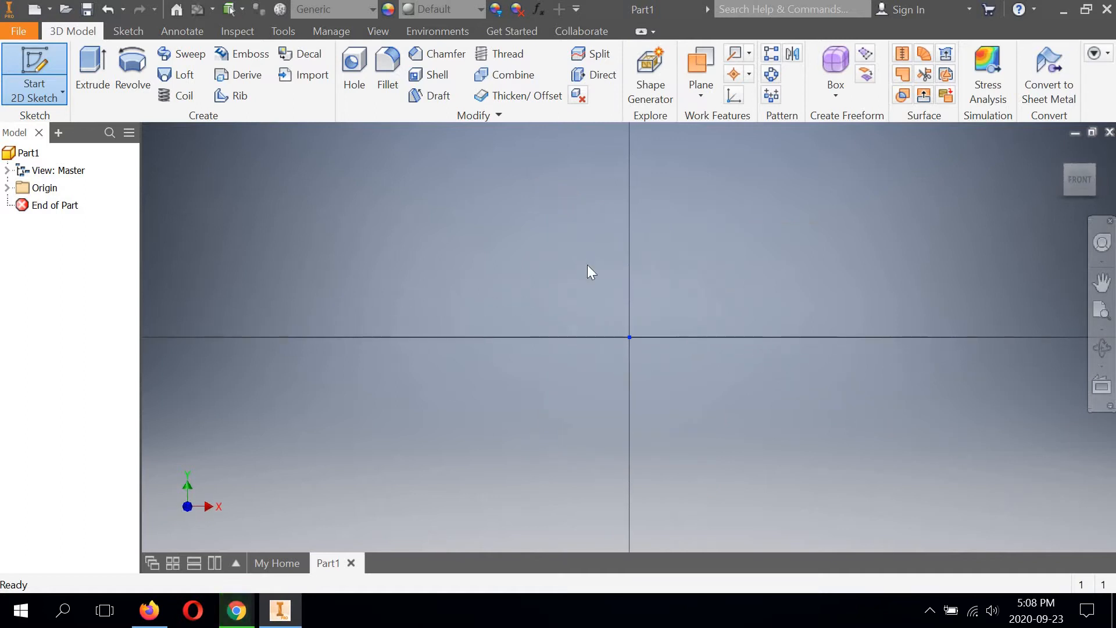
Step: Draw connected lines from the origin: about 0.83 in straight up, 0.25 in to the right, and 0.58 in back down
middle_click_drag(547, 274, 401, 360)
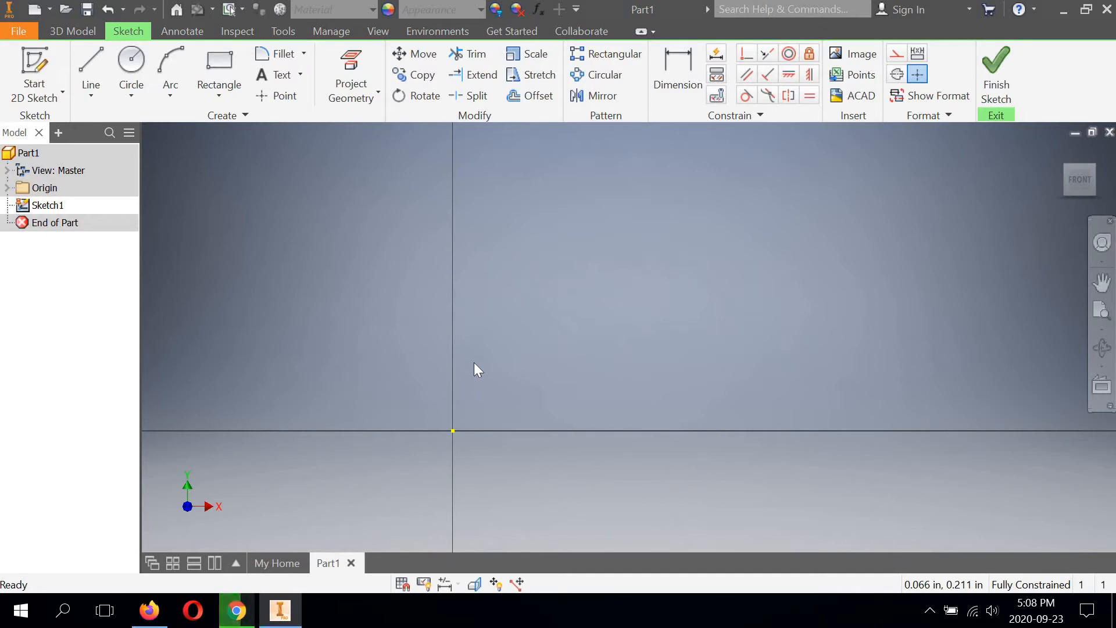
left_click(93, 58)
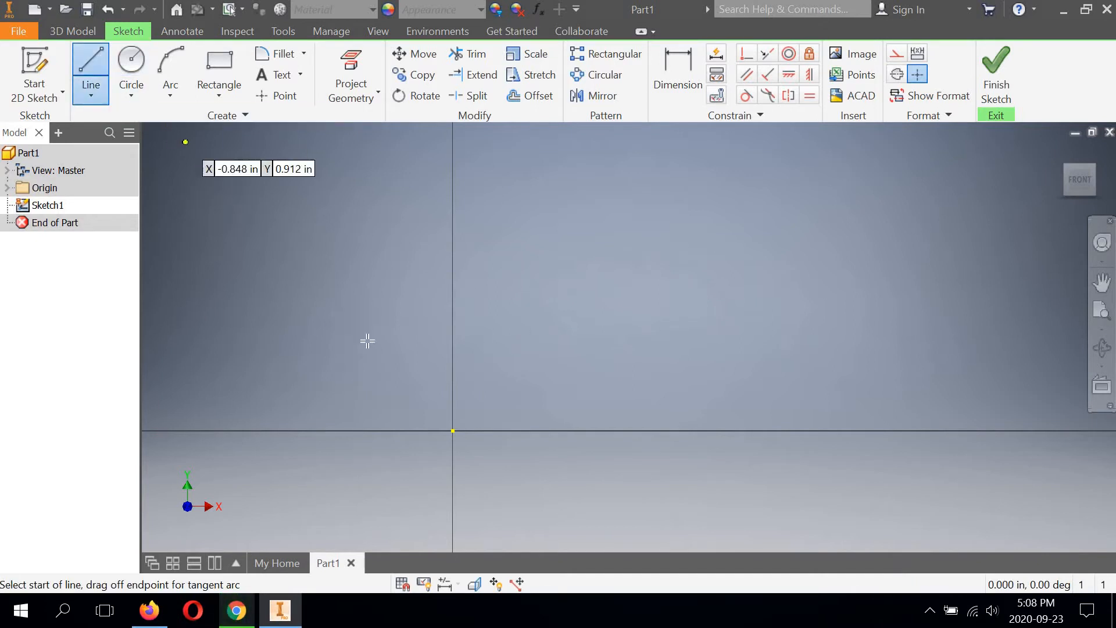
left_click(453, 430)
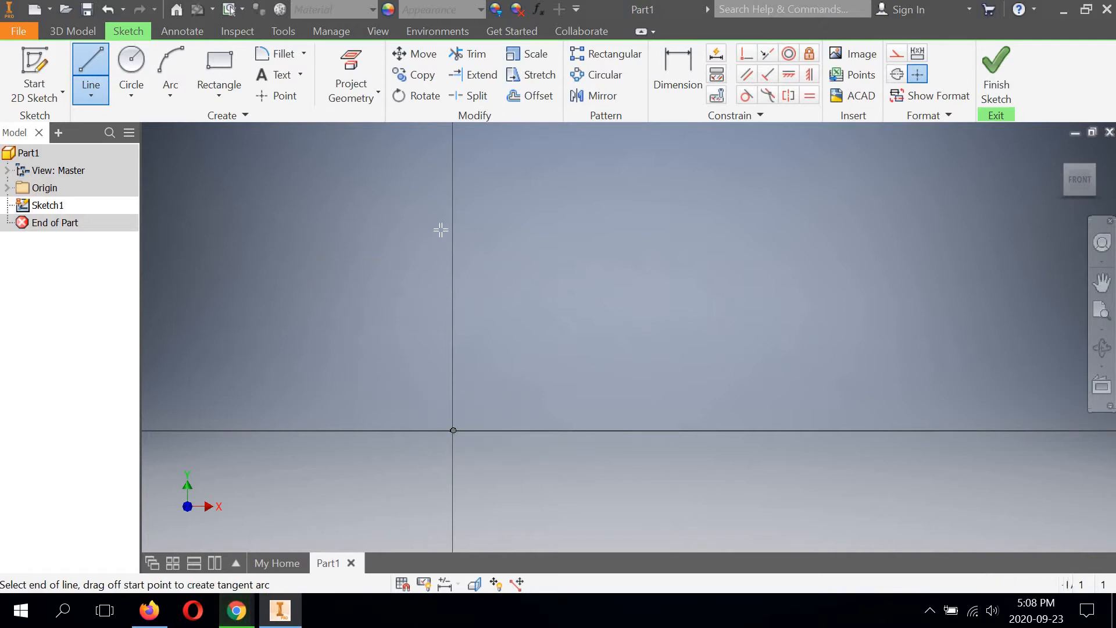
left_click(453, 169)
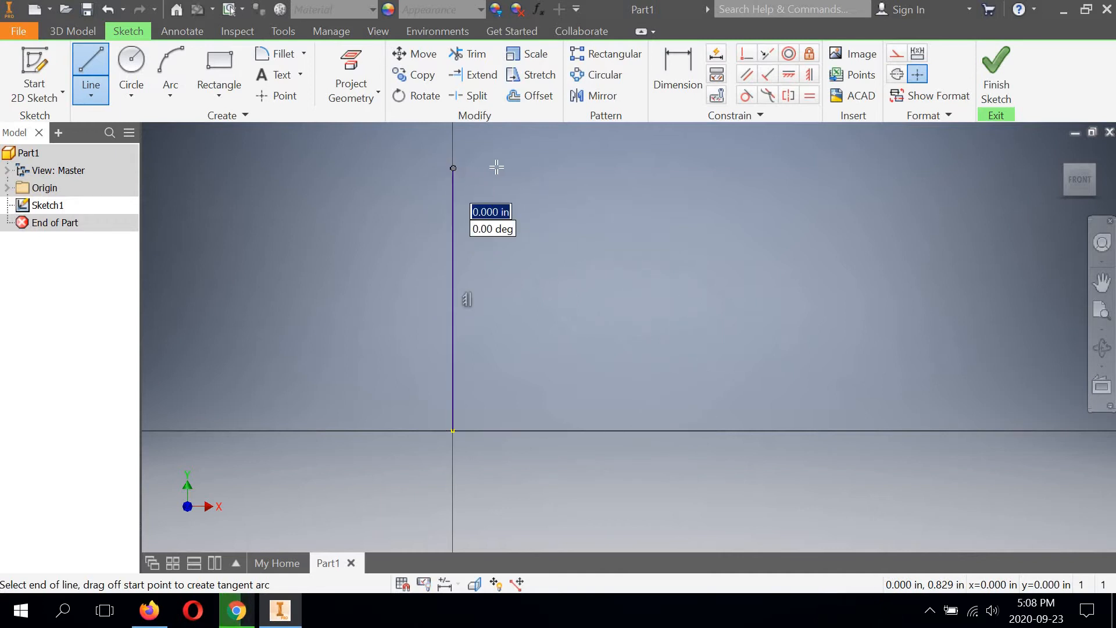
left_click(530, 168)
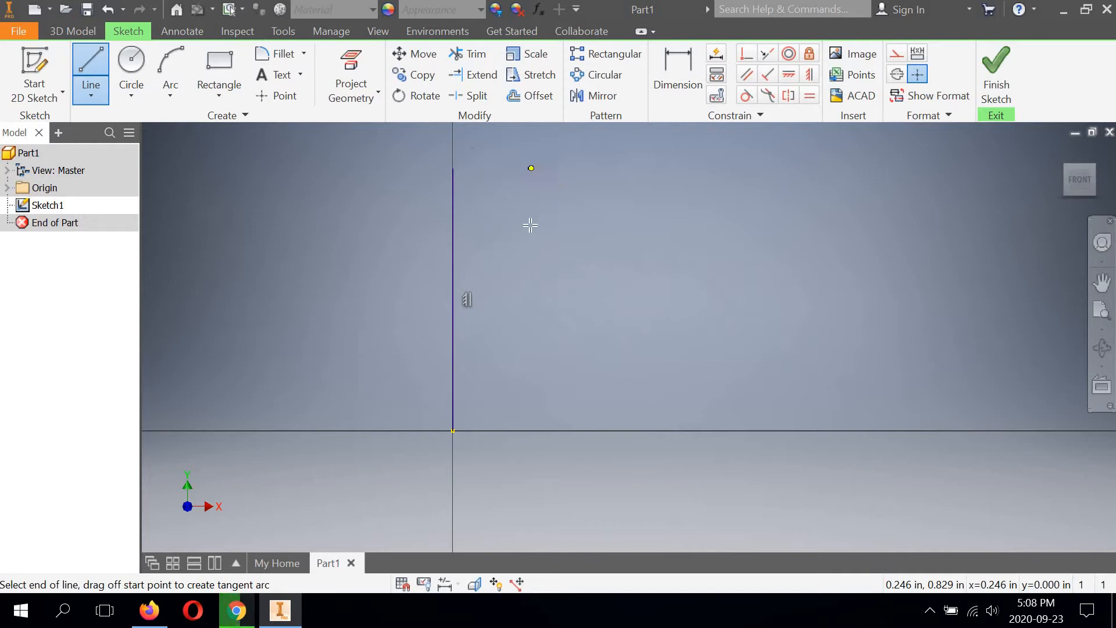
left_click(530, 352)
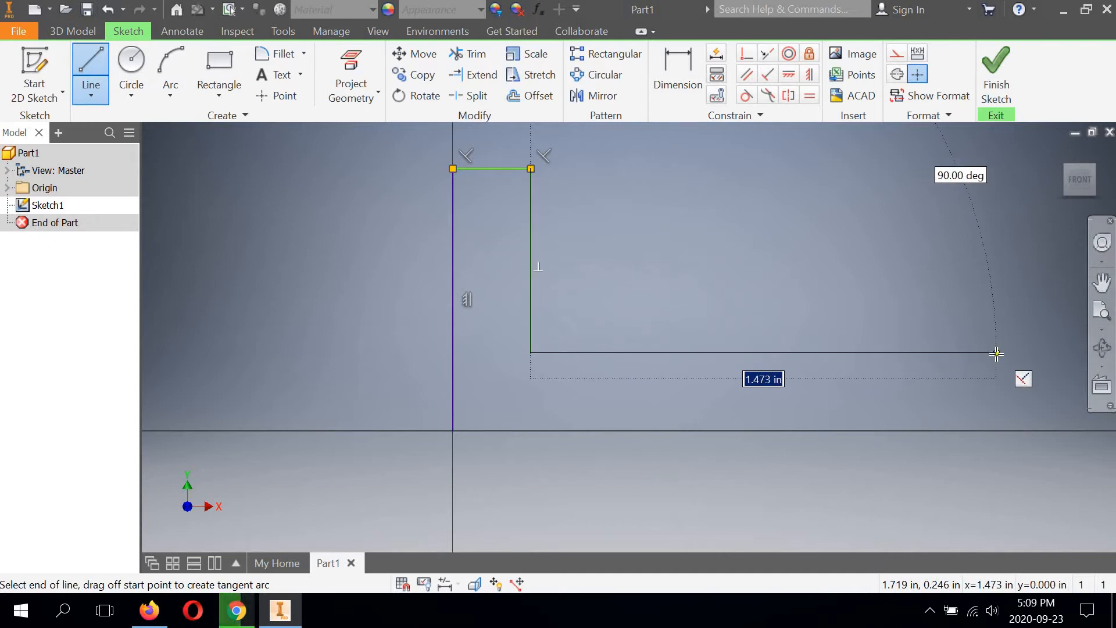
Step: Continue the outline about 1.47 in right, 0.17 in down, back left and down to the horizontal axis, closing it at the origin
left_click(996, 353)
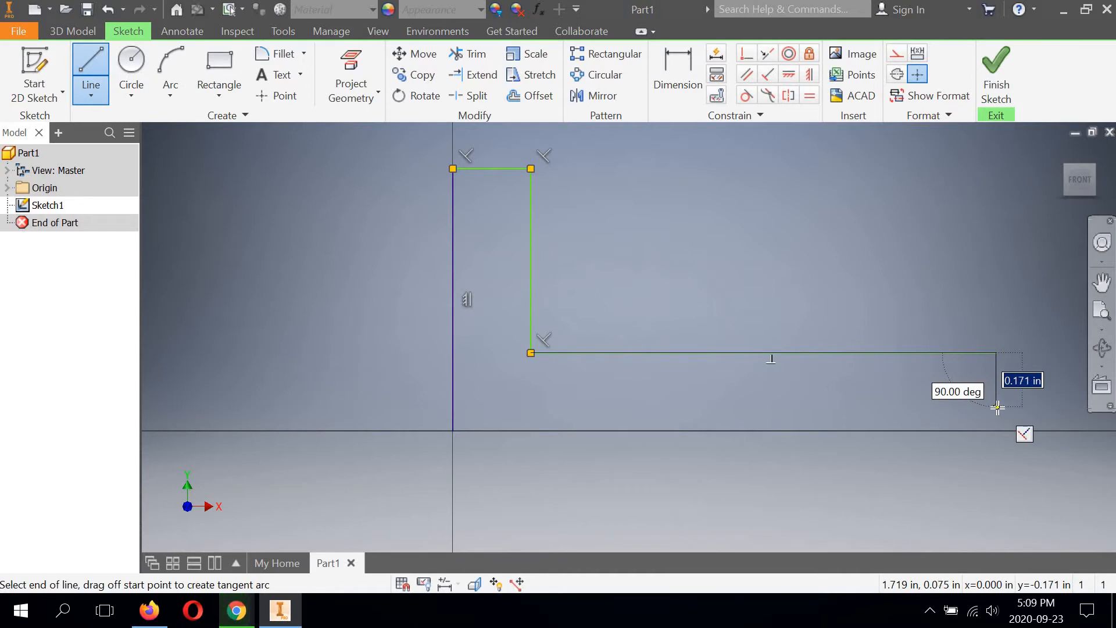
left_click(996, 407)
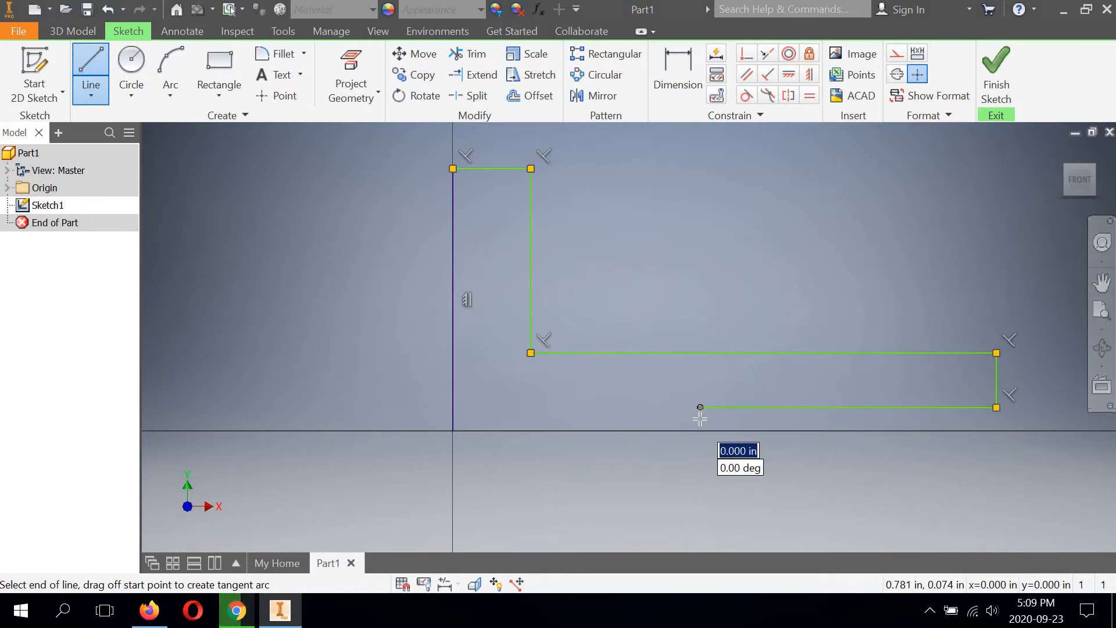
left_click(699, 407)
left_click(651, 437)
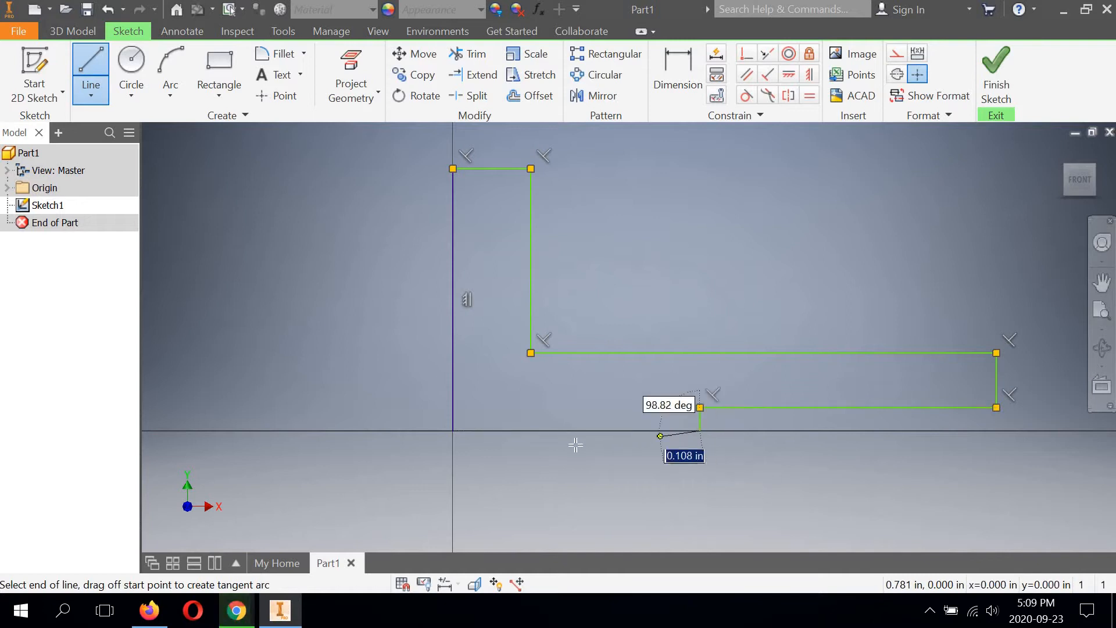
left_click(454, 431)
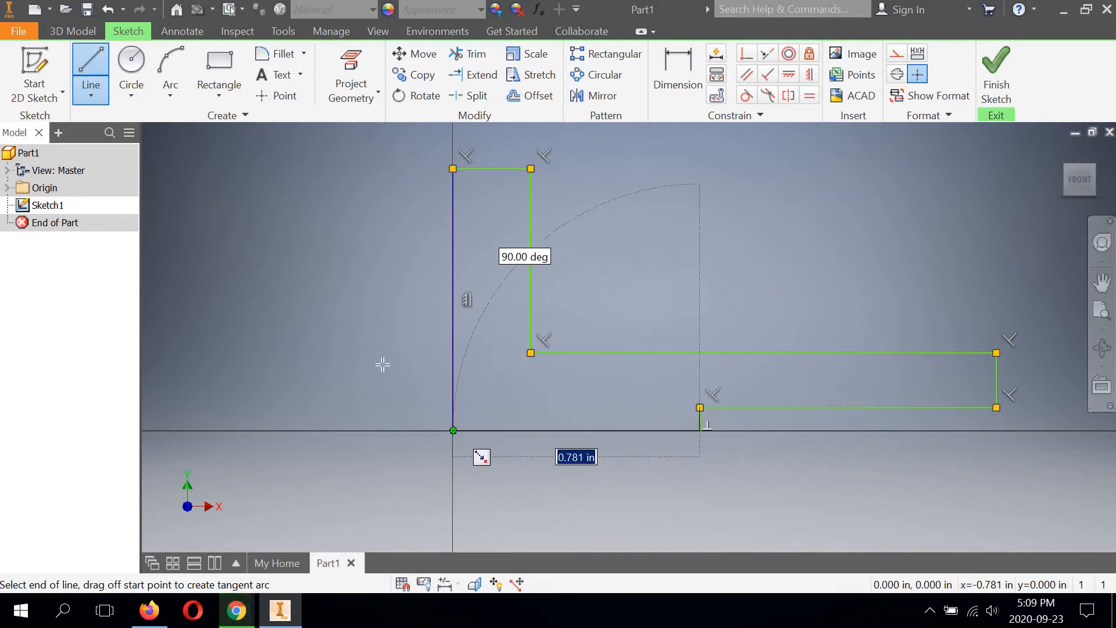
right_click(381, 313)
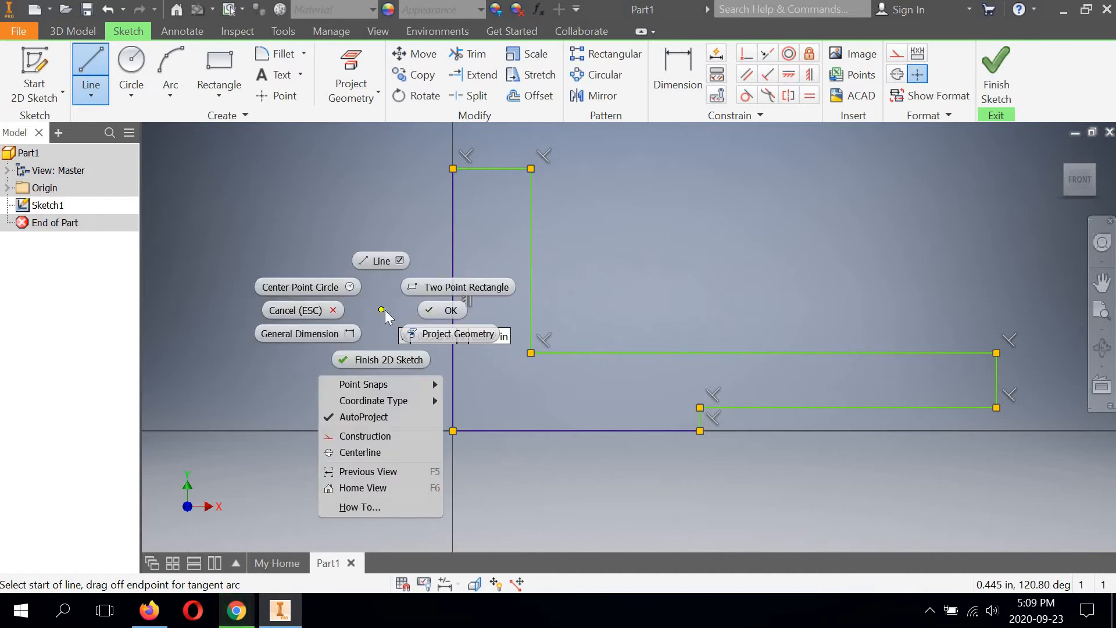
left_click(435, 310)
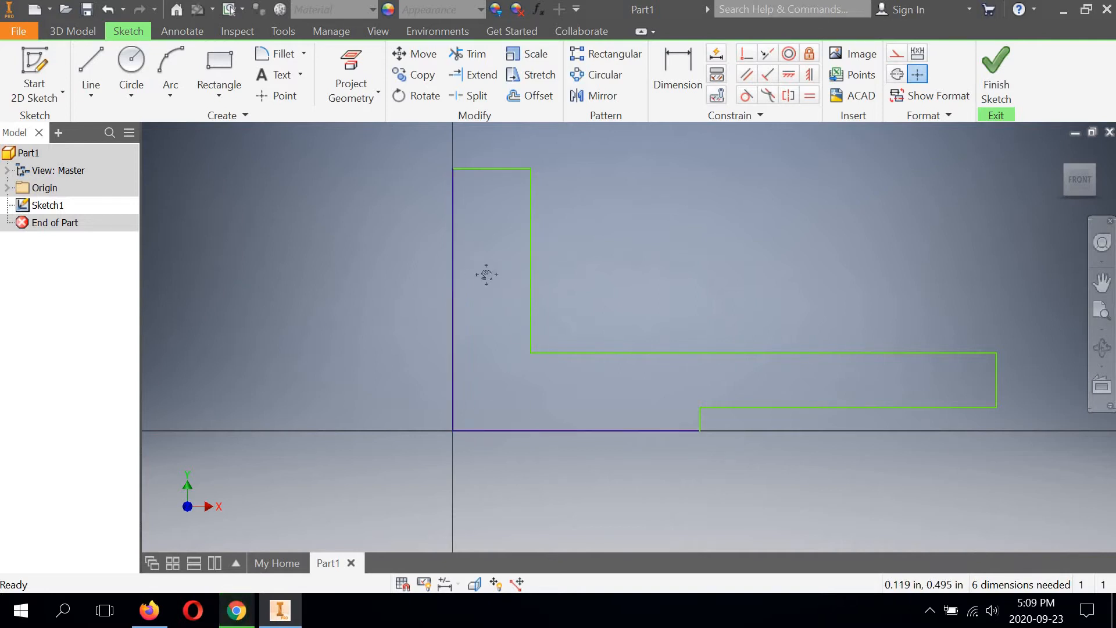
Step: Dimension the profile's full-height vertical edge through the origin as 3/4+1.75 in
middle_click_drag(487, 275, 439, 278)
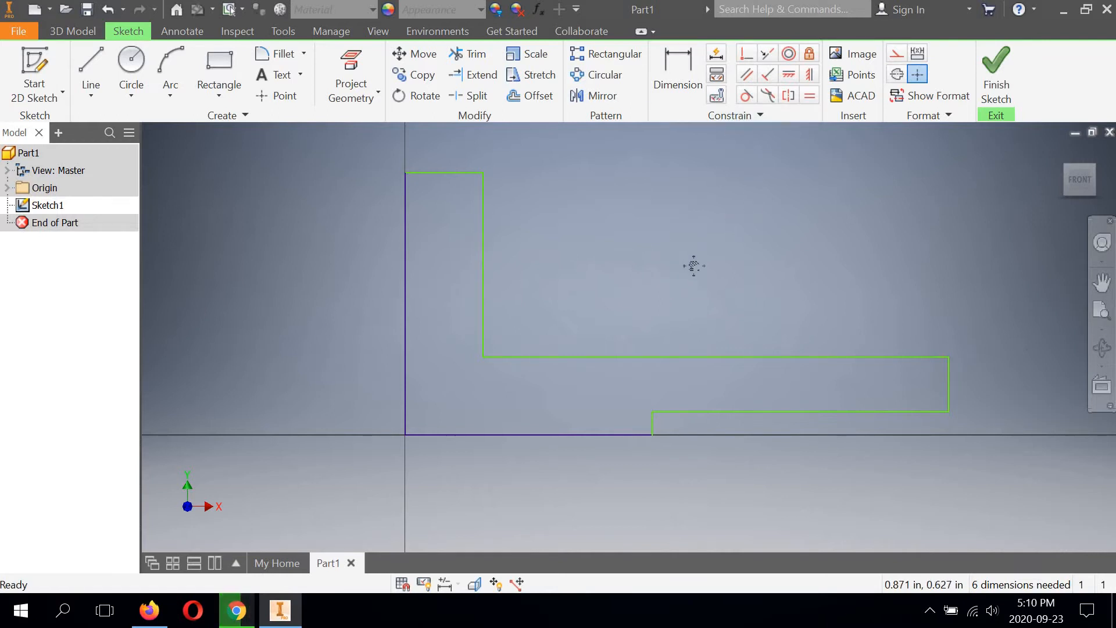
mouse_move(680, 238)
middle_mouse_down()
mouse_move(694, 266)
mouse_move(724, 218)
middle_mouse_up()
scroll(700, 254, "down", 4)
scroll(724, 218, "up", 3)
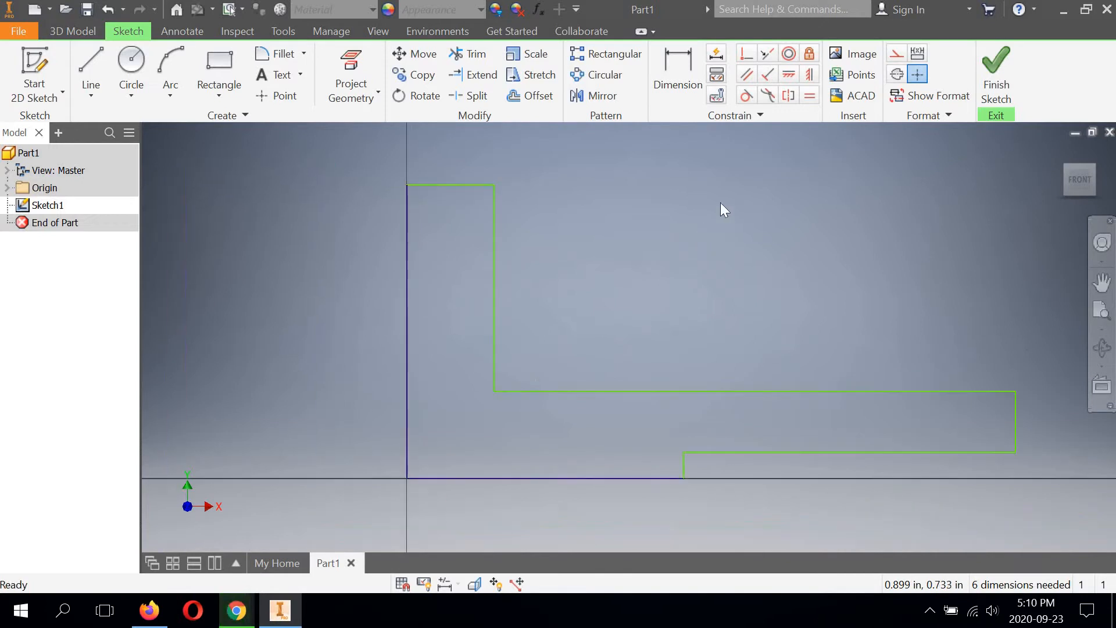
left_click(678, 61)
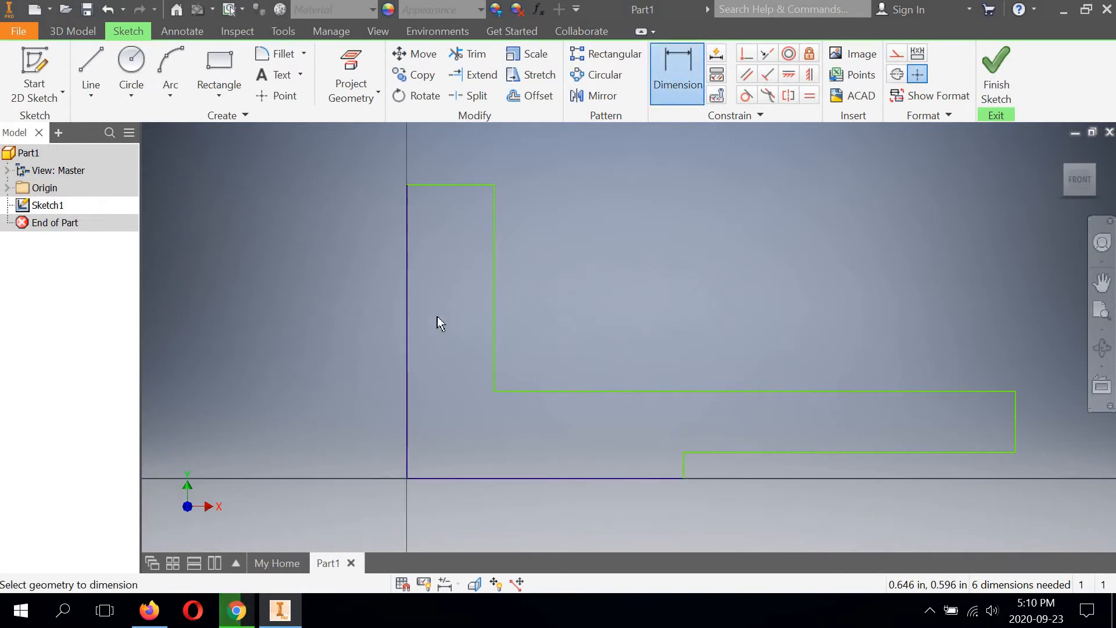
left_click(405, 313)
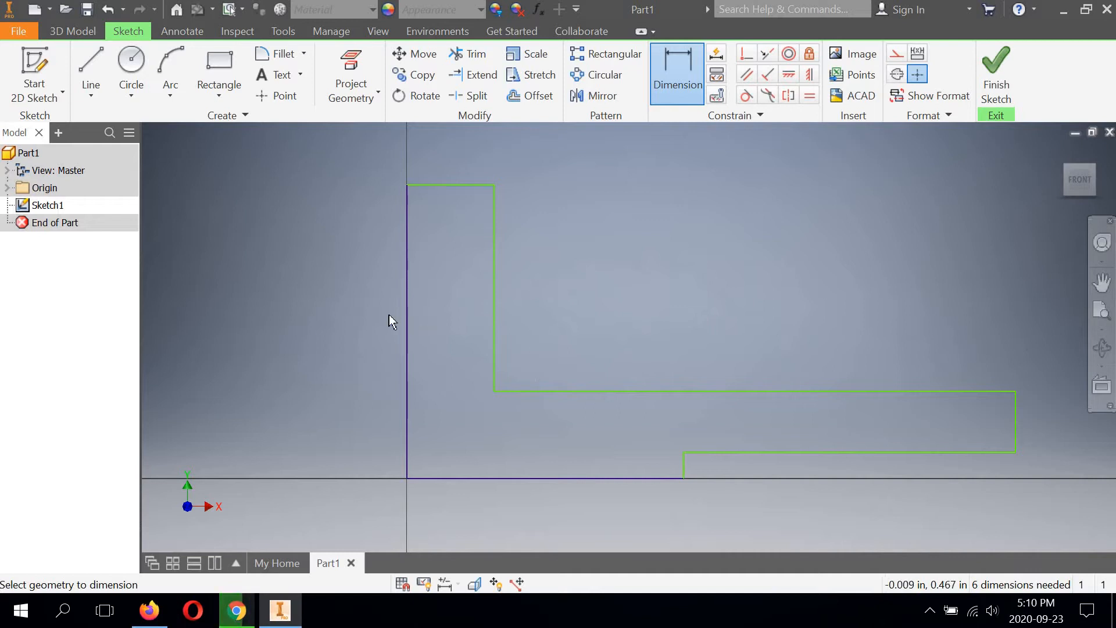
left_click(325, 316)
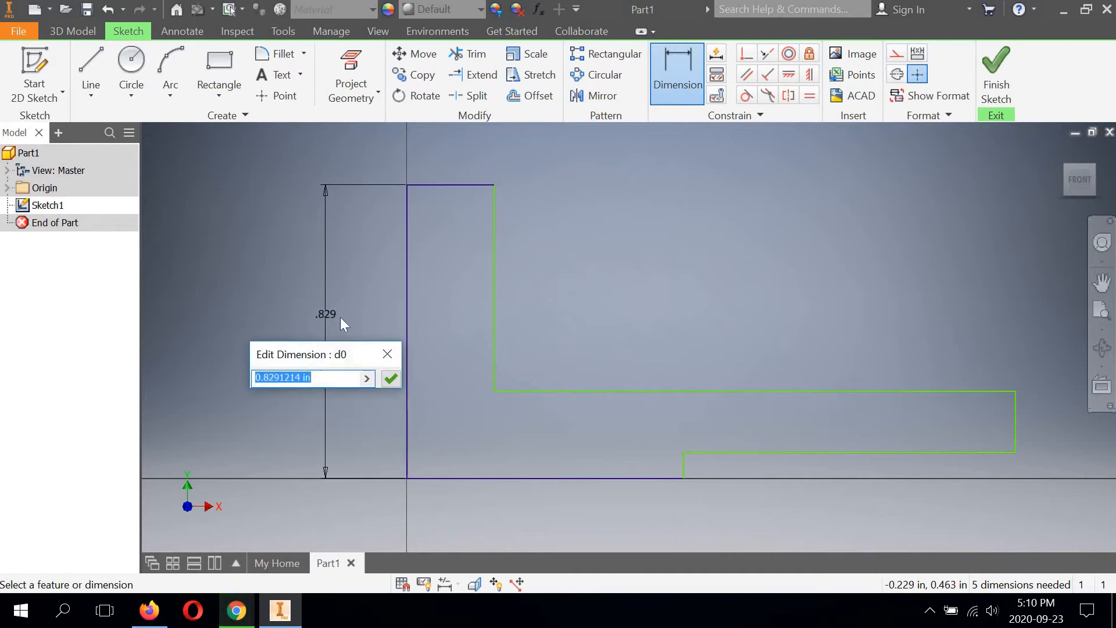
left_click_drag(361, 344, 598, 281)
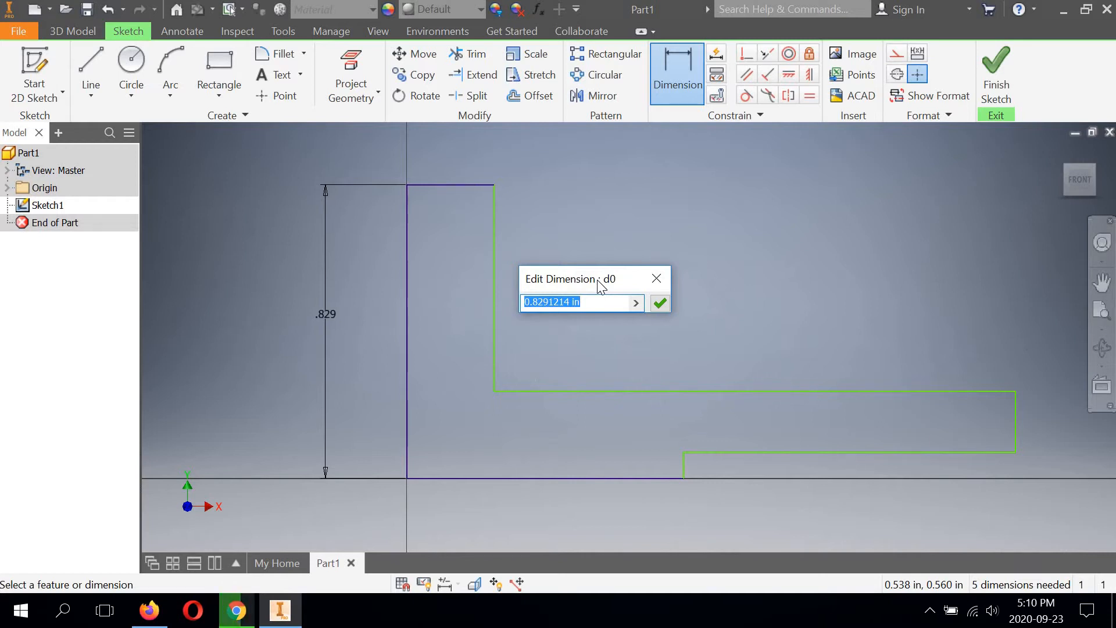
type("3/4")
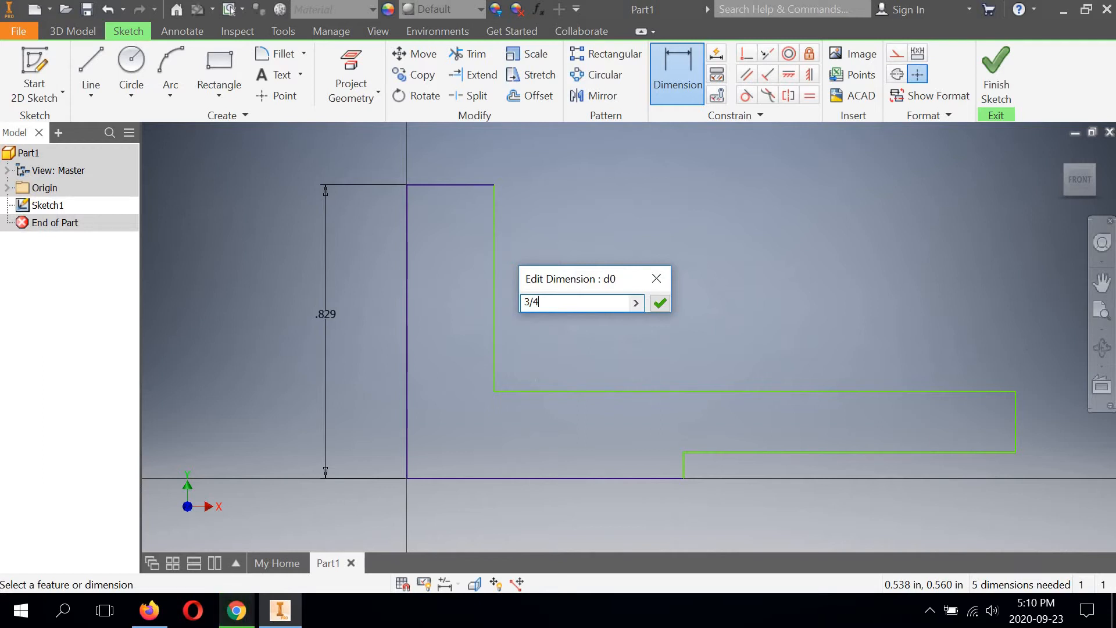
type("+1.75")
left_click(659, 304)
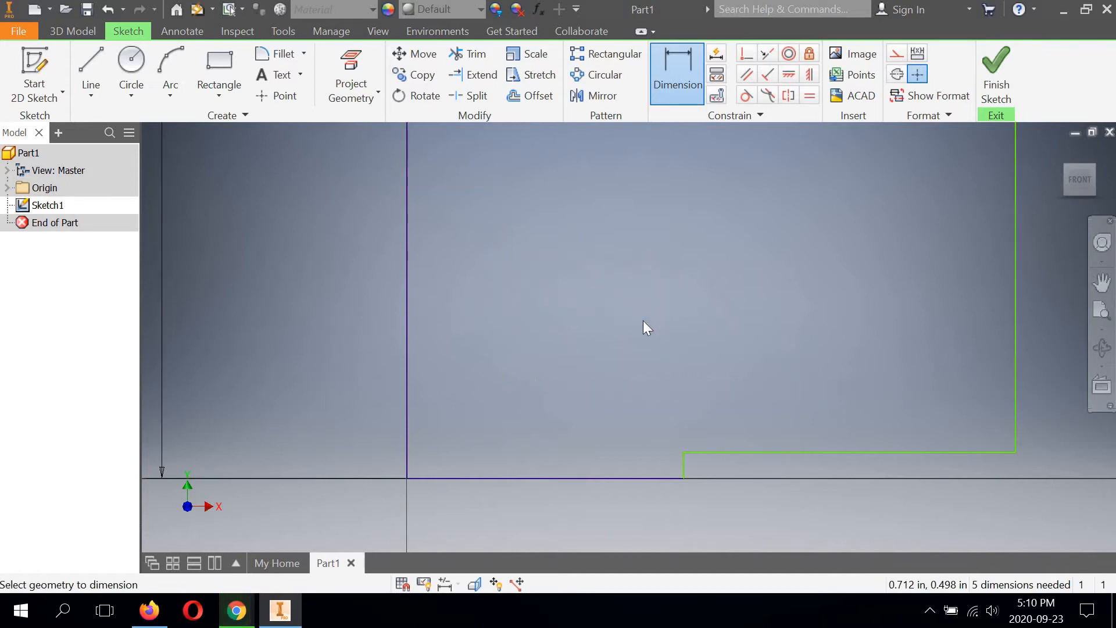
Step: Dimension the profile's short top horizontal edge as 3/4 in
middle_click_drag(607, 345, 550, 422)
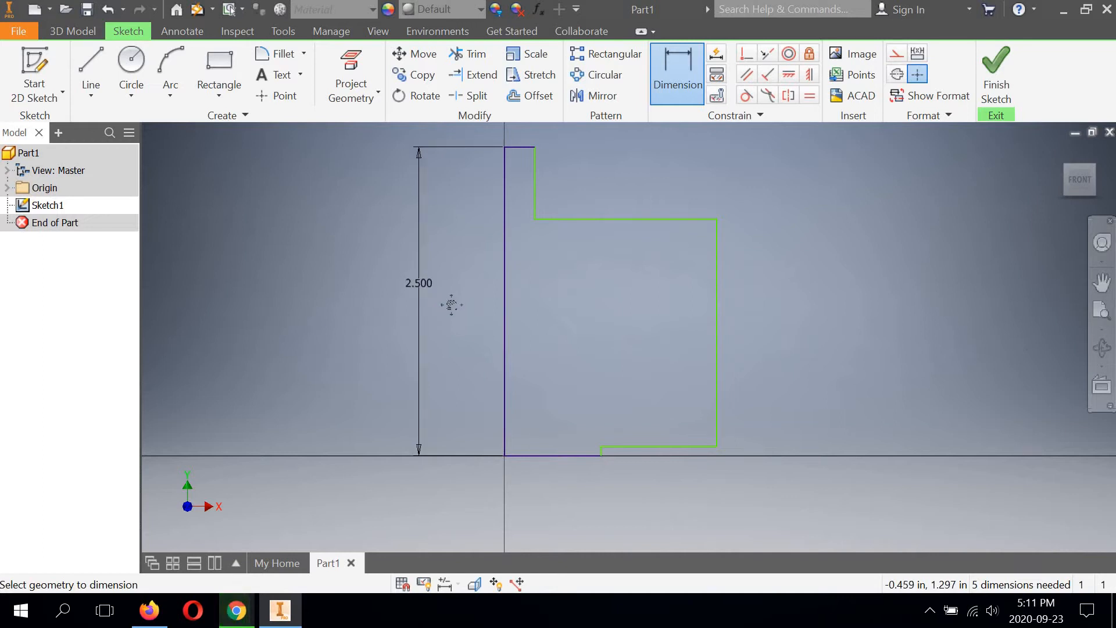
mouse_move(449, 304)
middle_mouse_down()
mouse_move(452, 376)
mouse_move(498, 256)
mouse_move(544, 216)
middle_mouse_up()
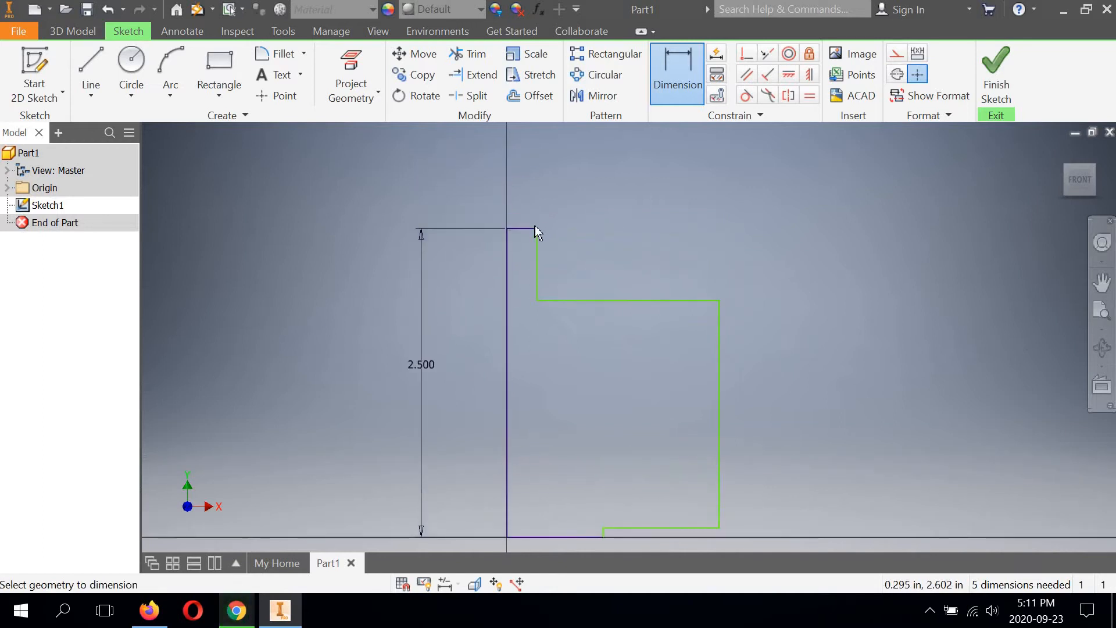
left_click(531, 229)
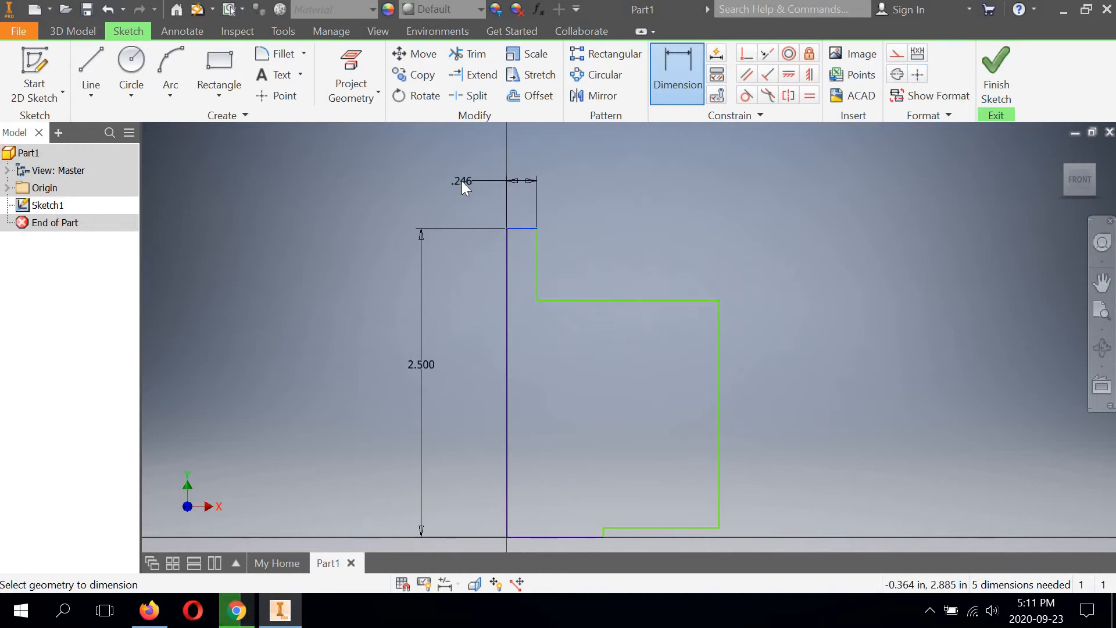
left_click(461, 181)
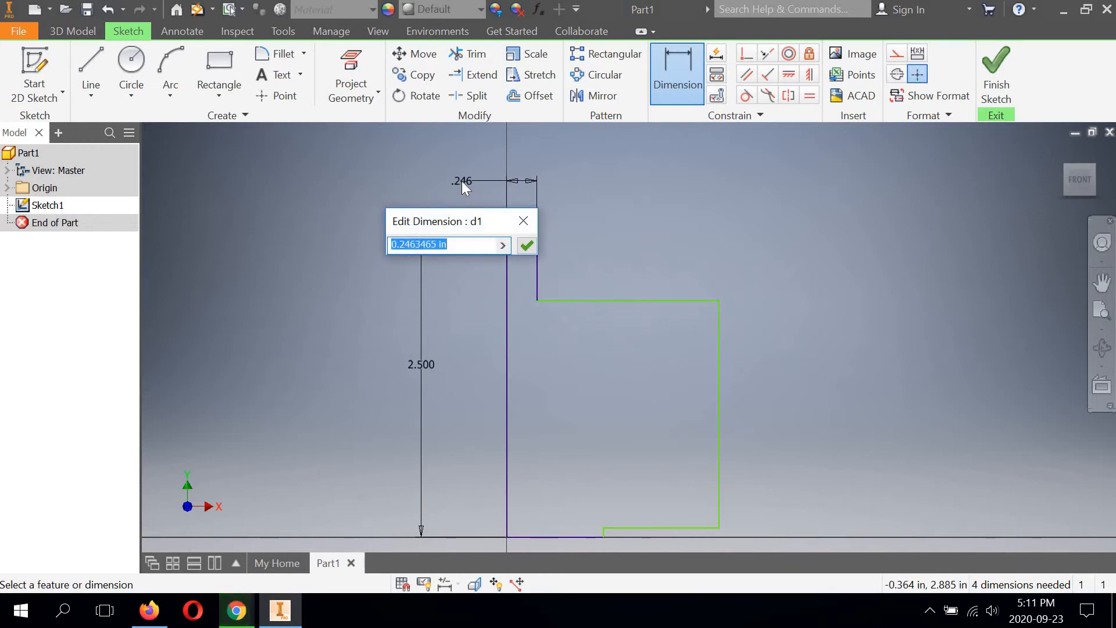
type("3/4")
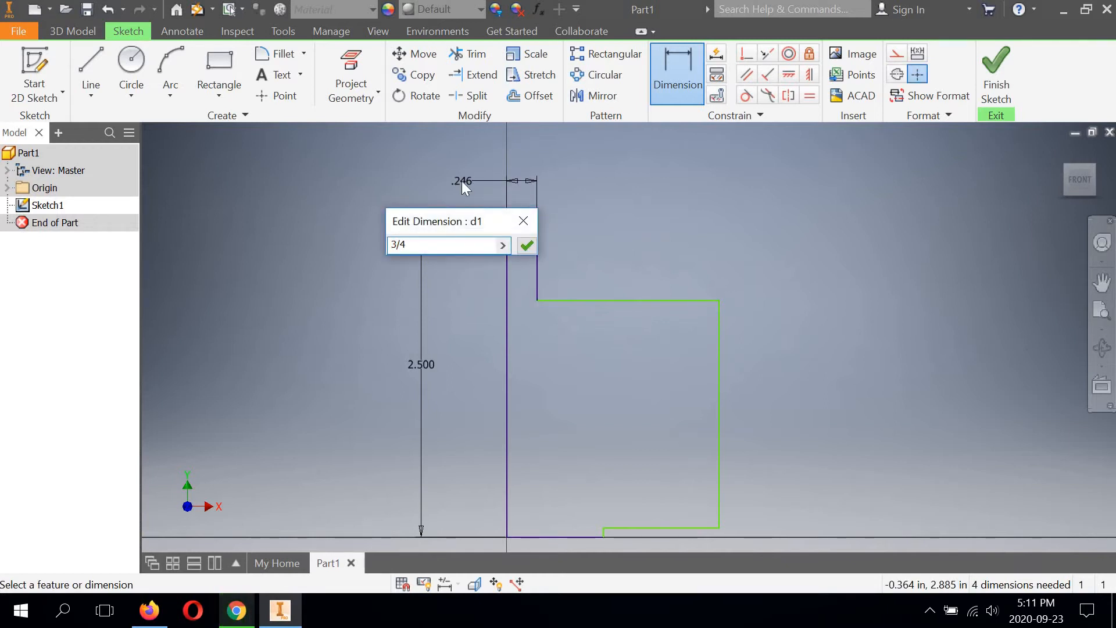
key("Return")
Step: Dimension the height of the section projecting to the right, between its upper and lower edges, as 5/8 in
scroll(630, 263, "down", 3)
scroll(621, 302, "up", 5)
middle_click_drag(621, 301, 548, 273)
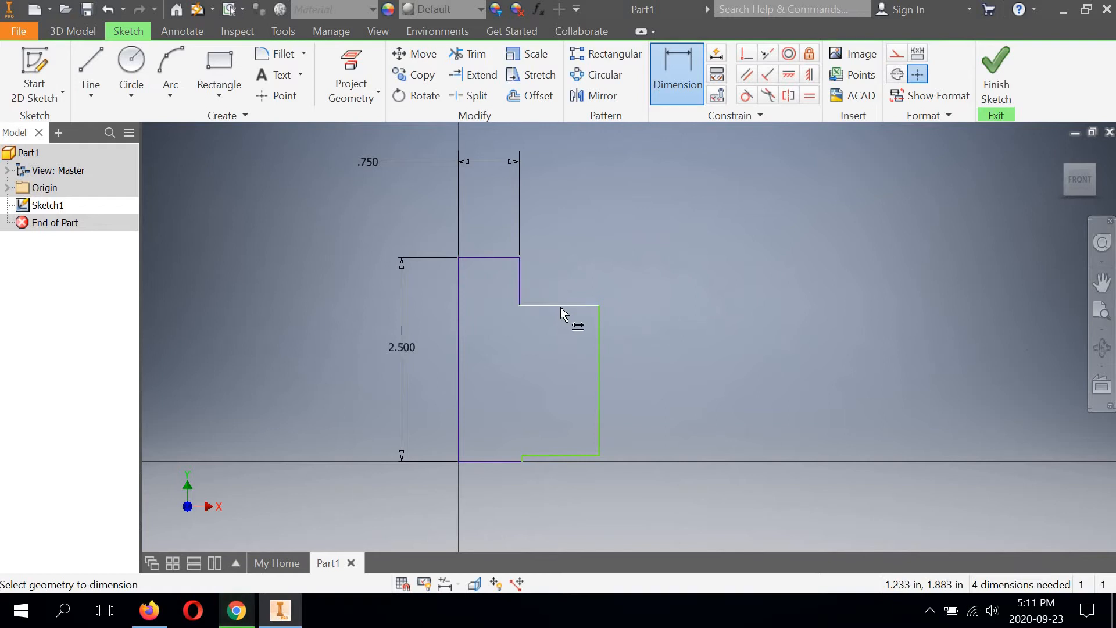
left_click(566, 307)
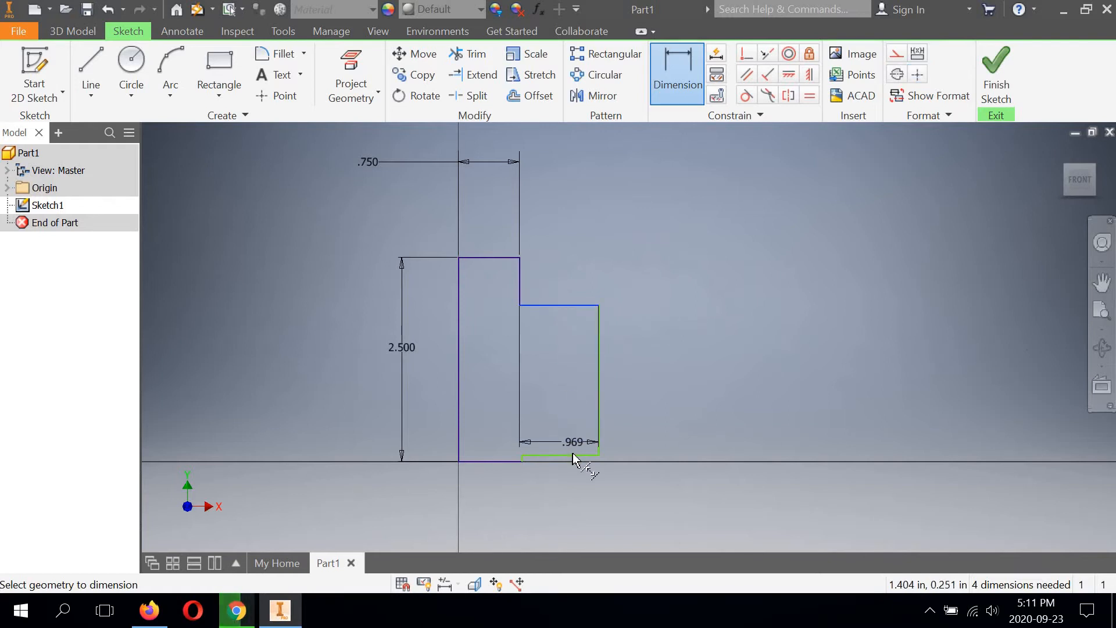
left_click(647, 392)
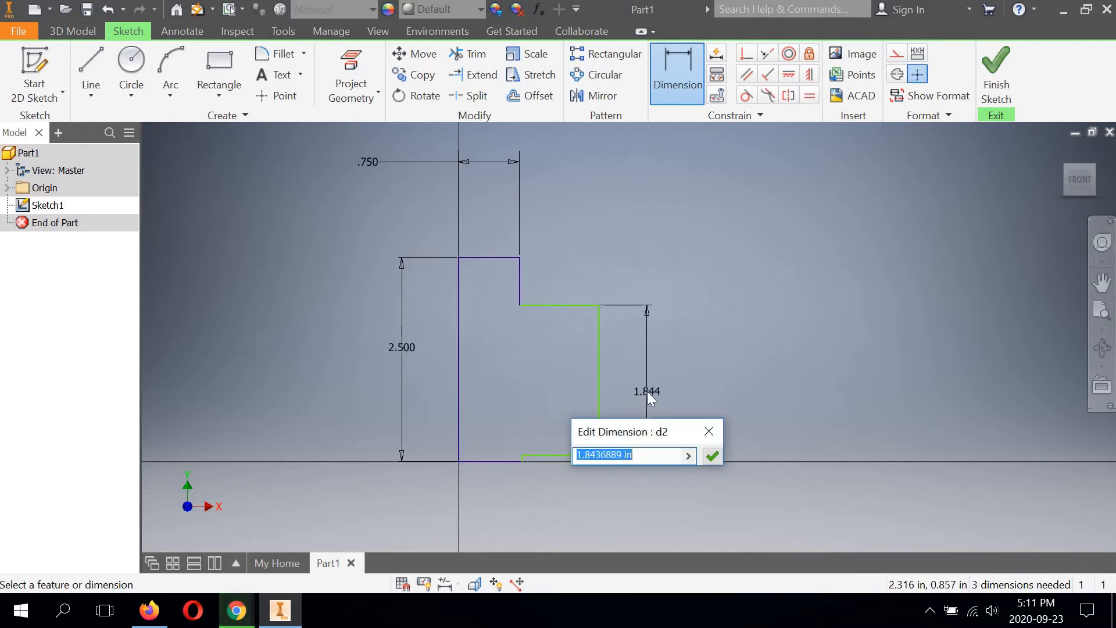
type("5/8")
key("Return")
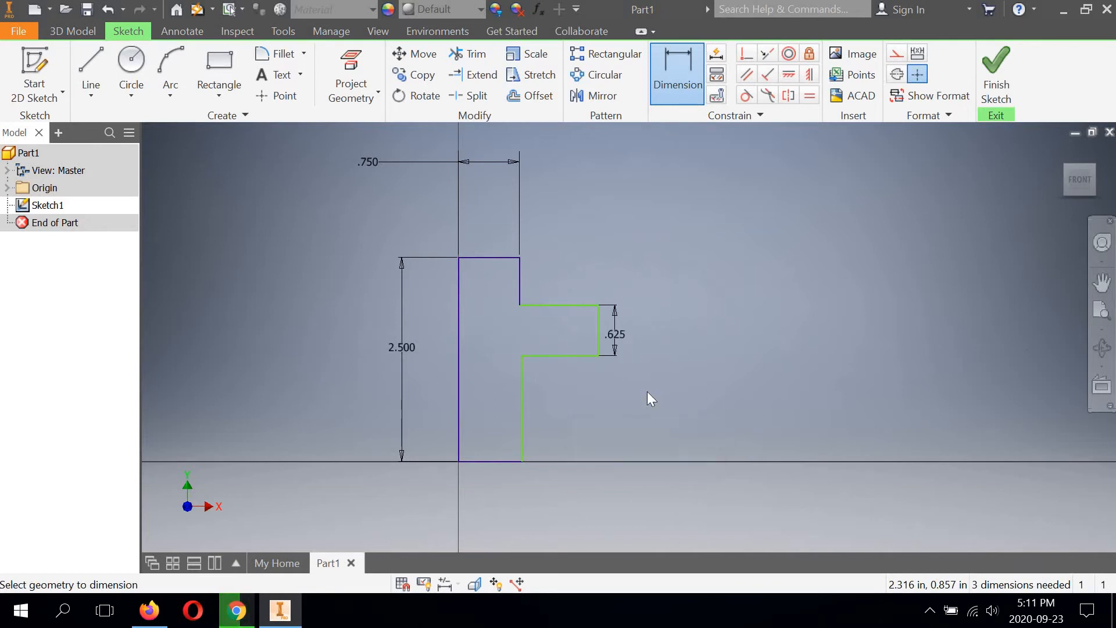
Step: Dimension the vertical distance between the projecting section's lower edge and the profile's base edge as 1/4 in
left_click(546, 355)
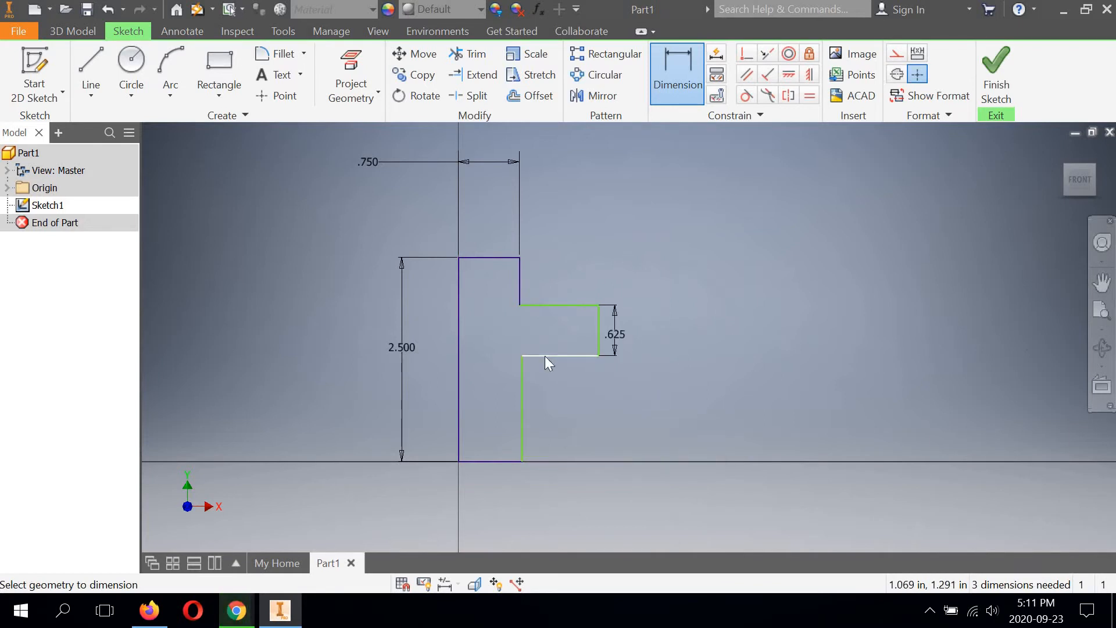
left_click(512, 462)
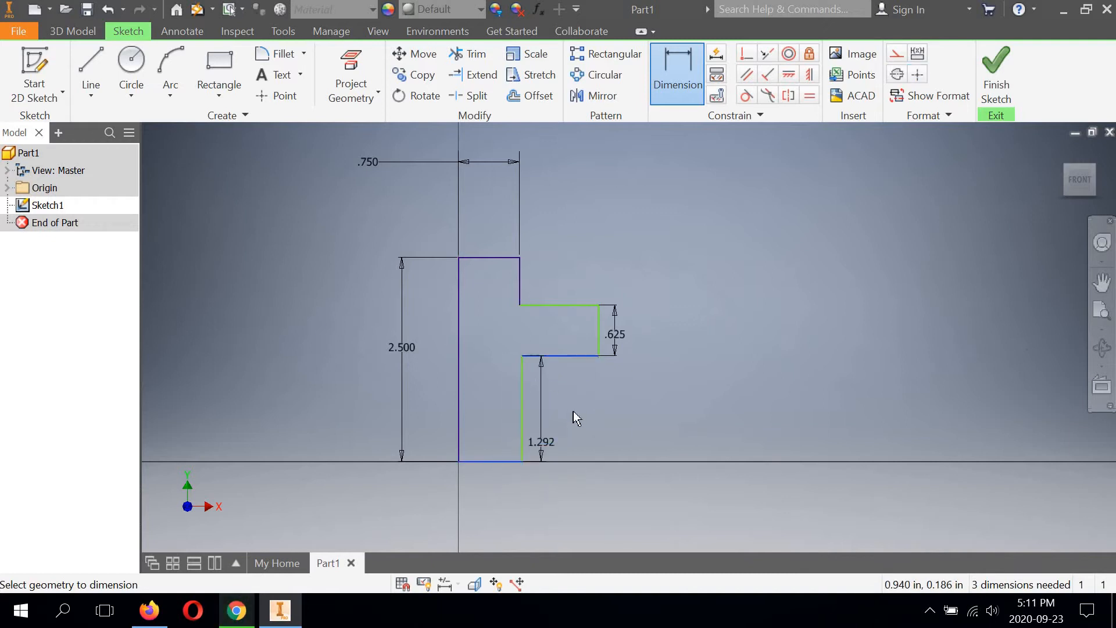
left_click(572, 410)
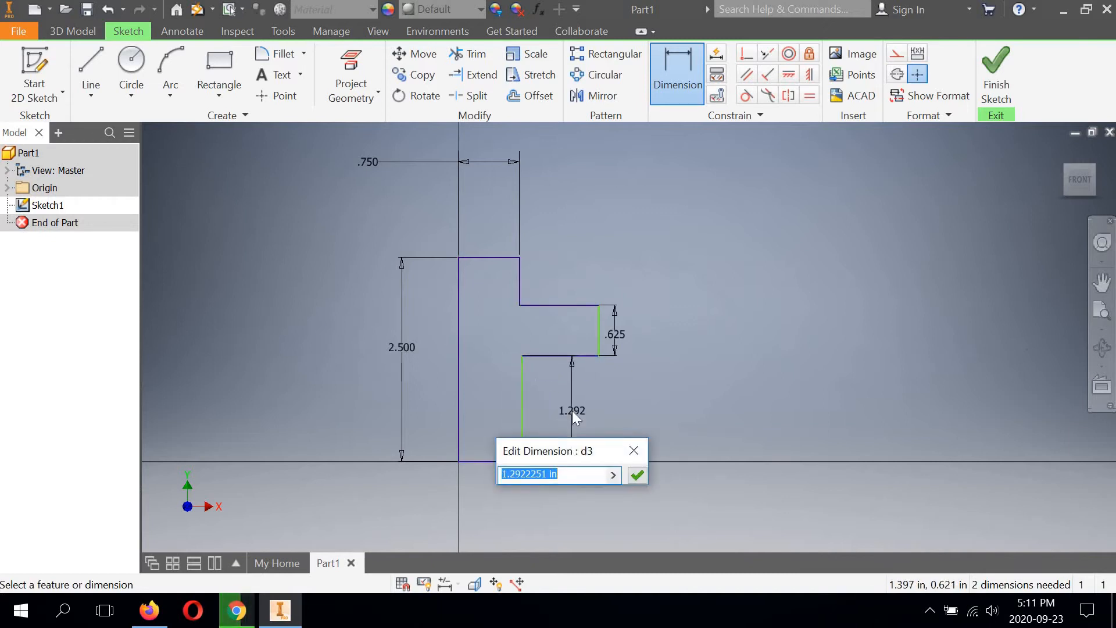
type("1/")
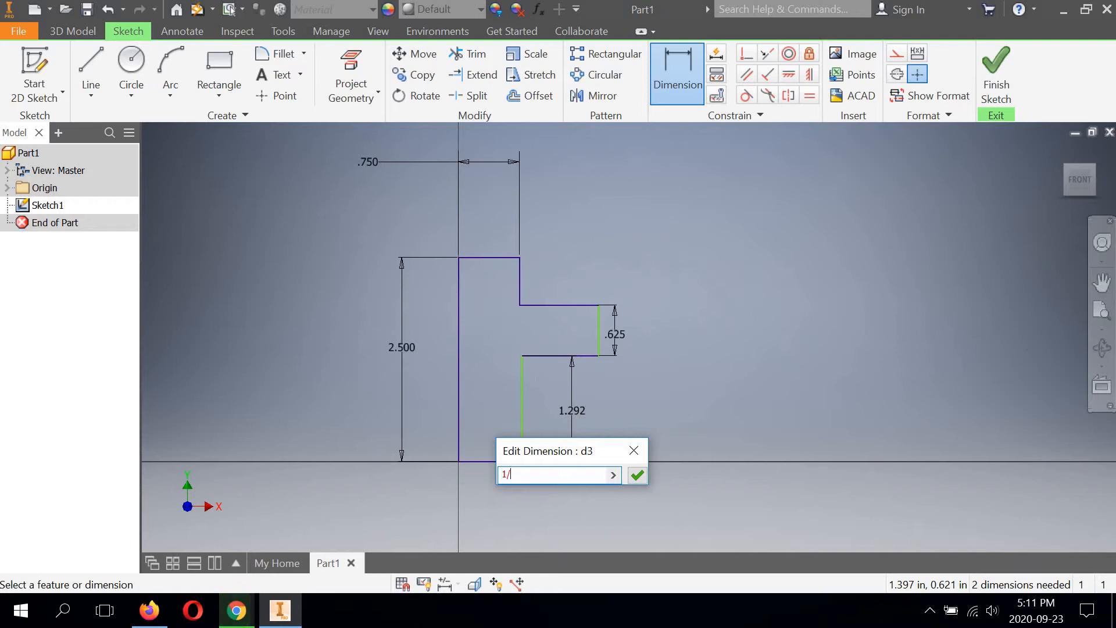
type("4")
key("Return")
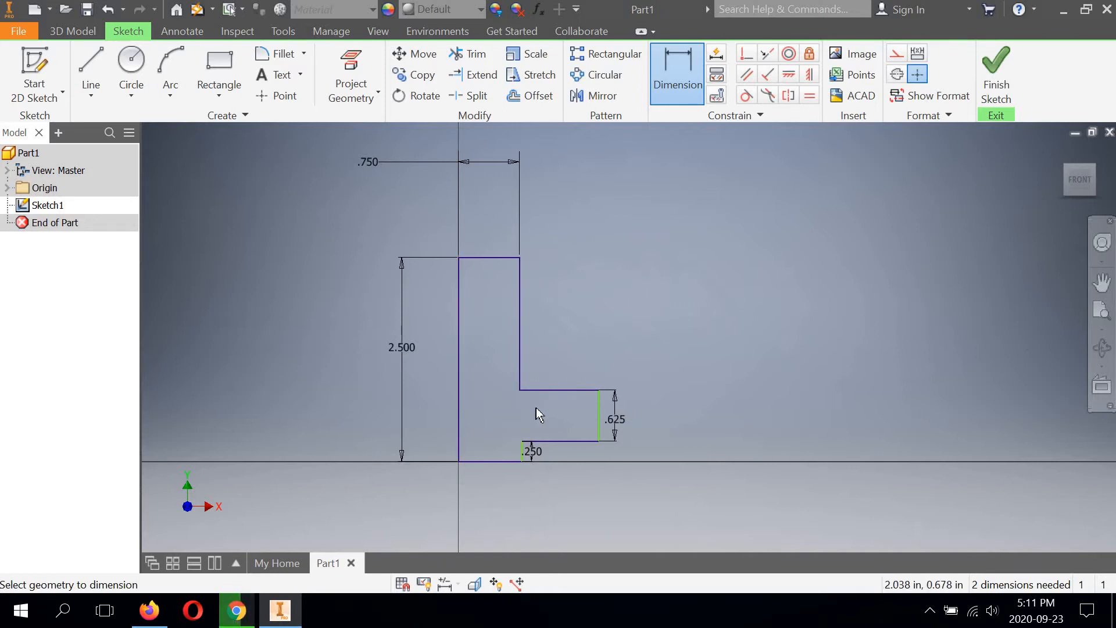
Step: Dimension the profile's overall width as 1.750+1.5 in plus the rounded end's radius, consulting the control bracket drawing in Chrome
middle_click_drag(501, 408, 465, 413)
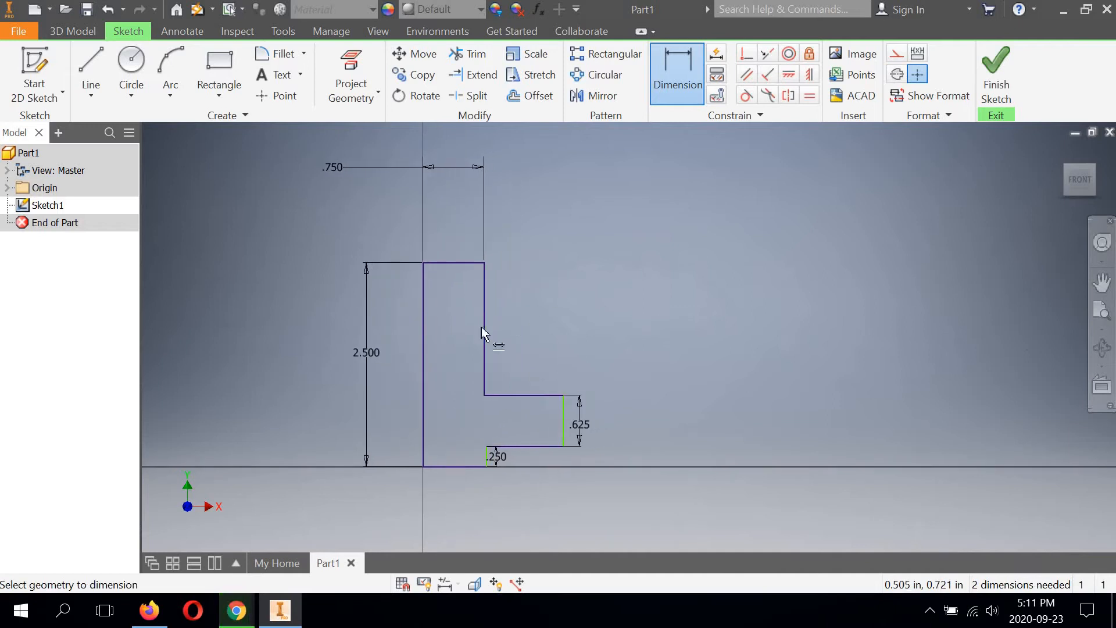
left_click(423, 358)
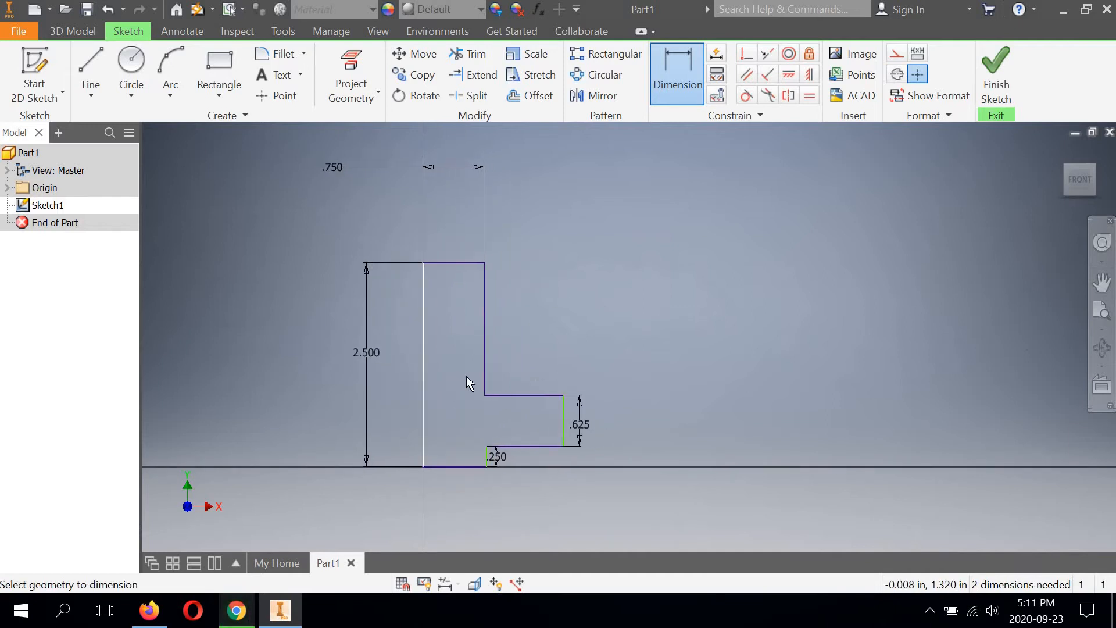
left_click(561, 416)
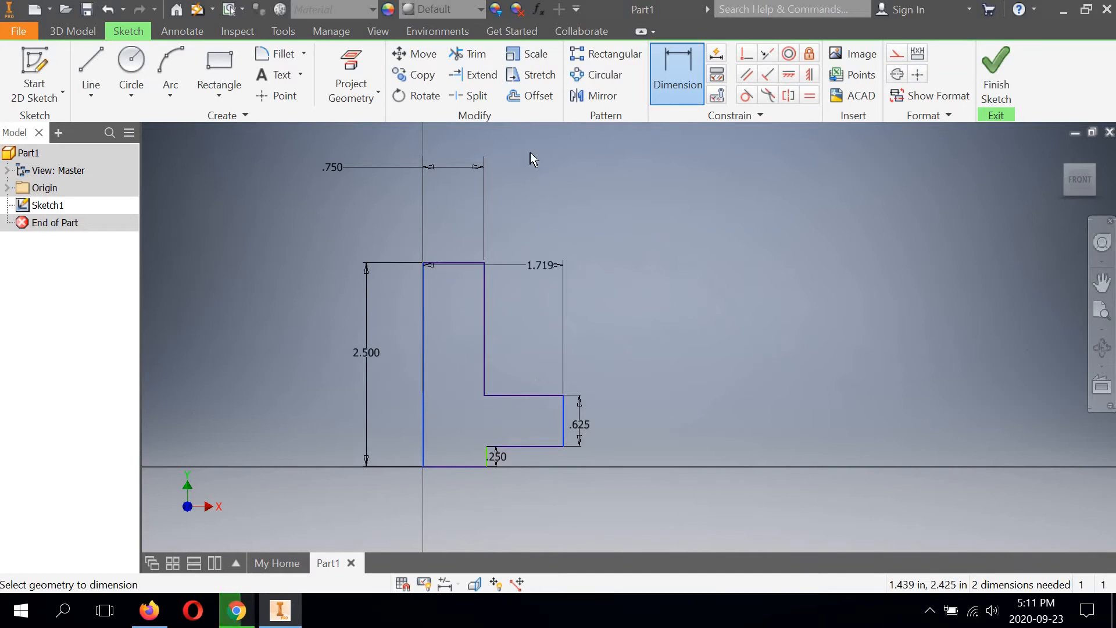
left_click(509, 140)
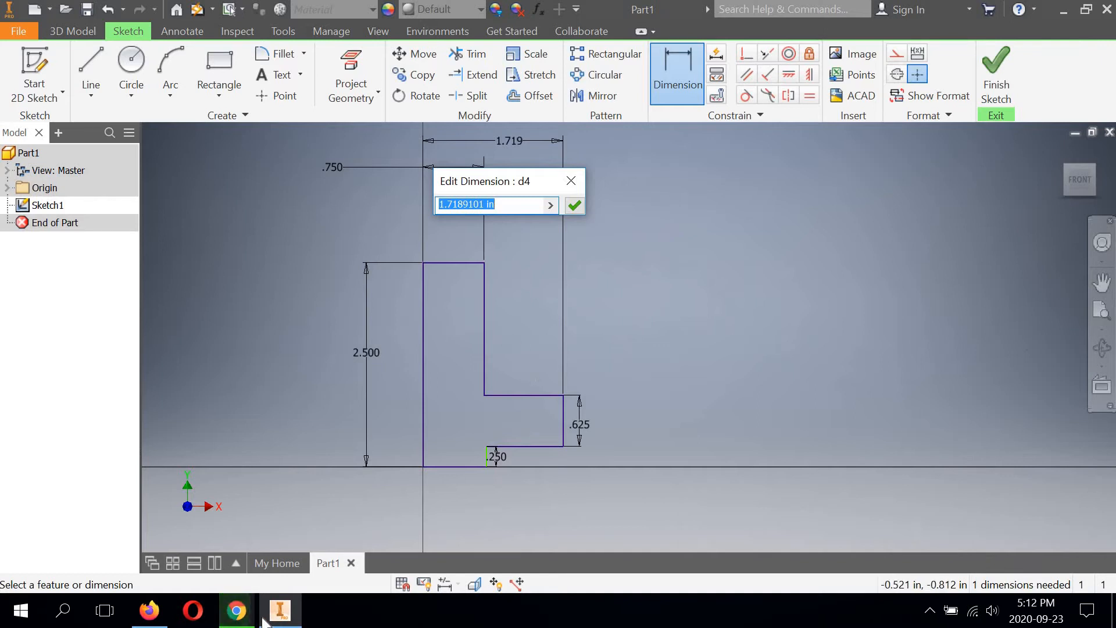
left_click(238, 621)
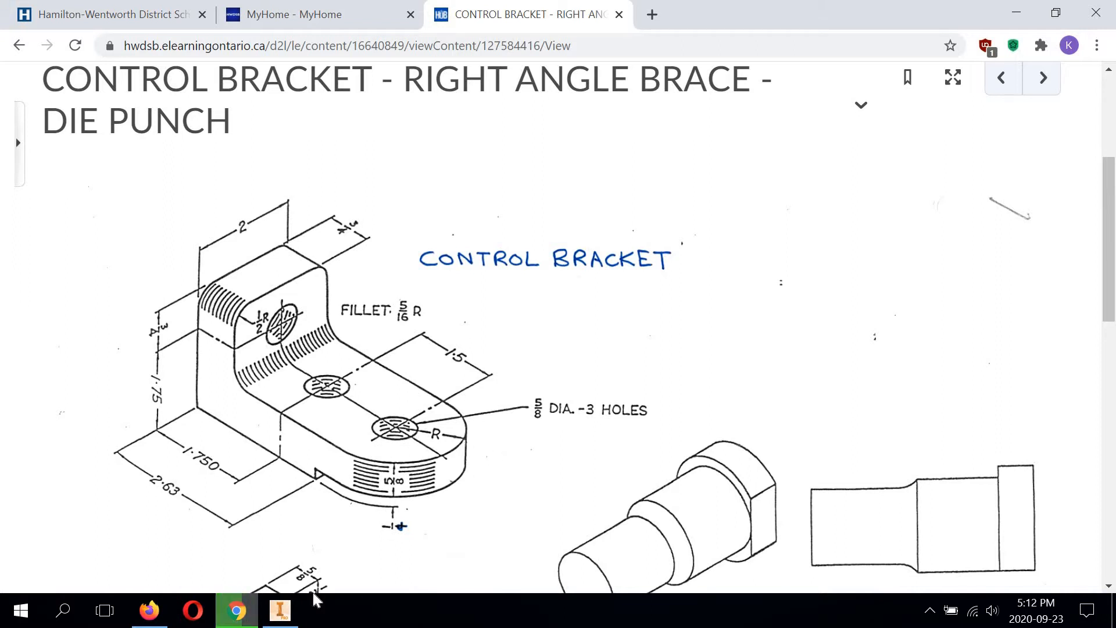
left_click(280, 611)
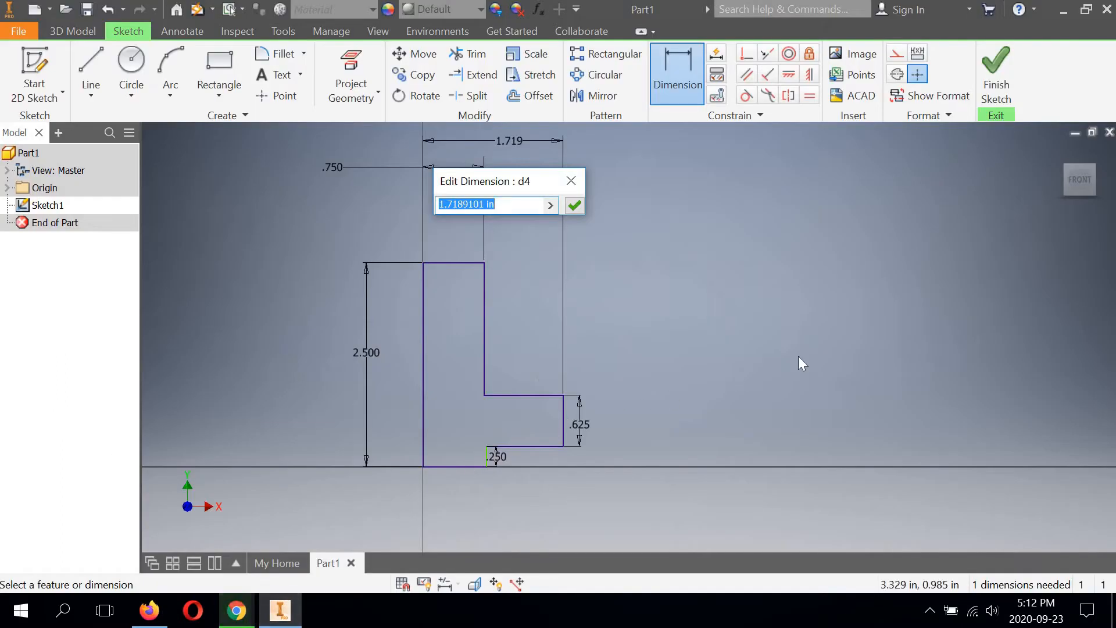
type("1.")
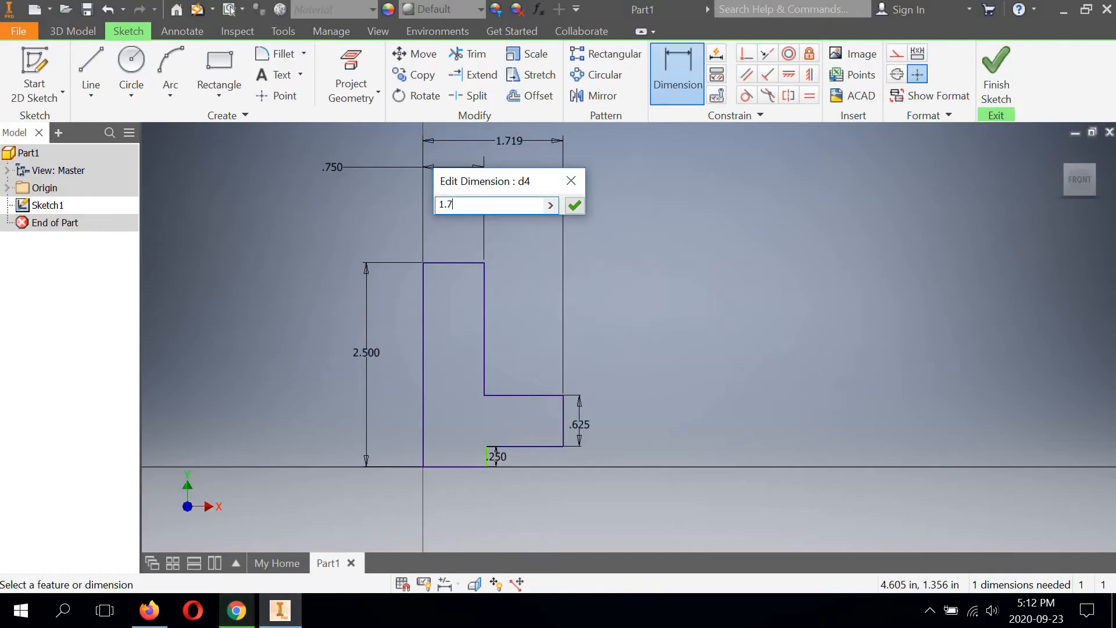
type("750+1.5+1")
left_click(574, 205)
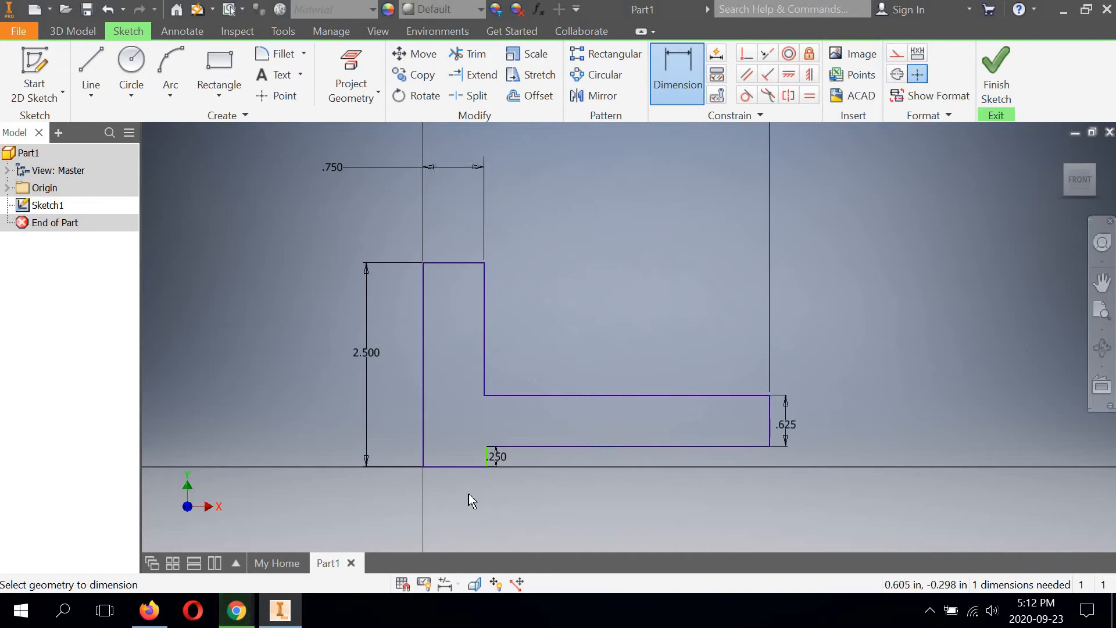
Step: Dimension the profile's base width, from the full-height vertical edge to the short step edge, as 2.63 in
scroll(446, 487, "up", 3)
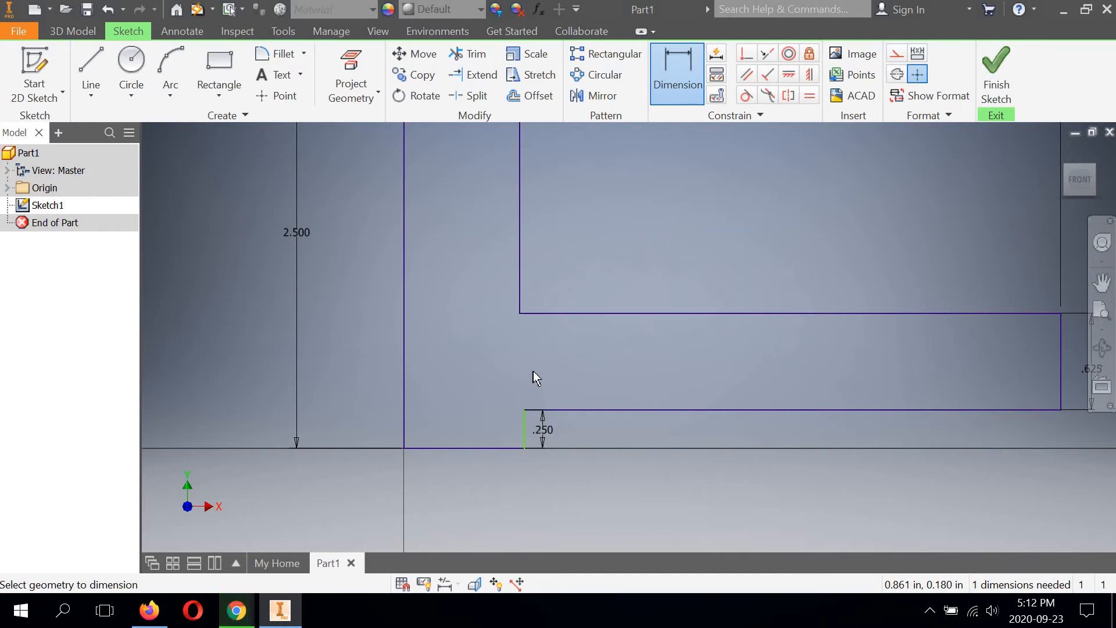
scroll(533, 370, "down", 2)
left_click(457, 368)
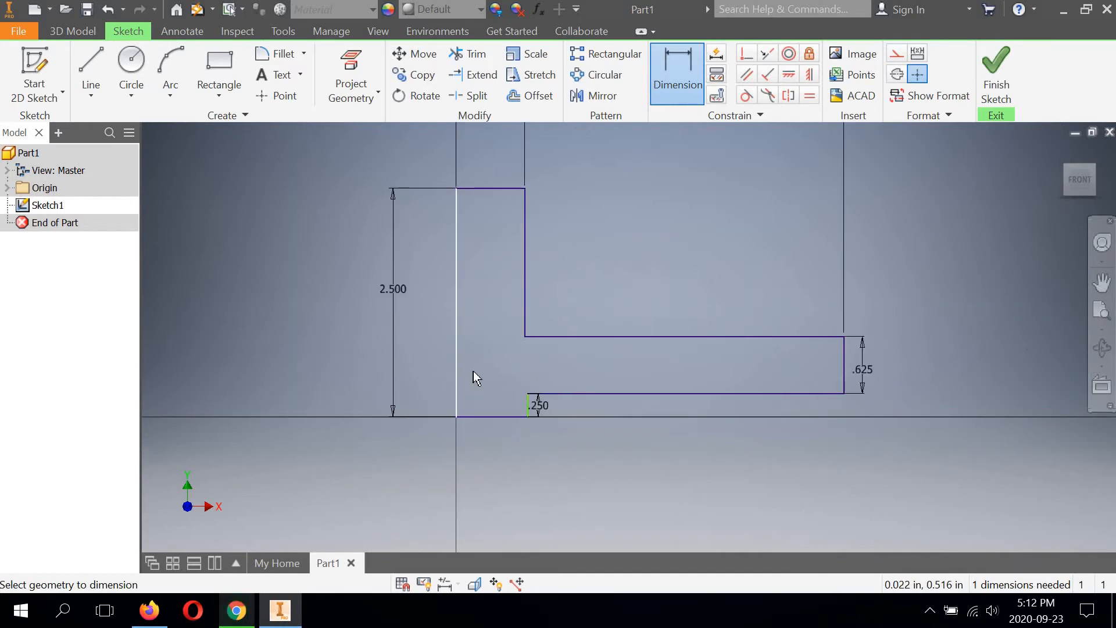
left_click(519, 404)
scroll(523, 407, "up", 3)
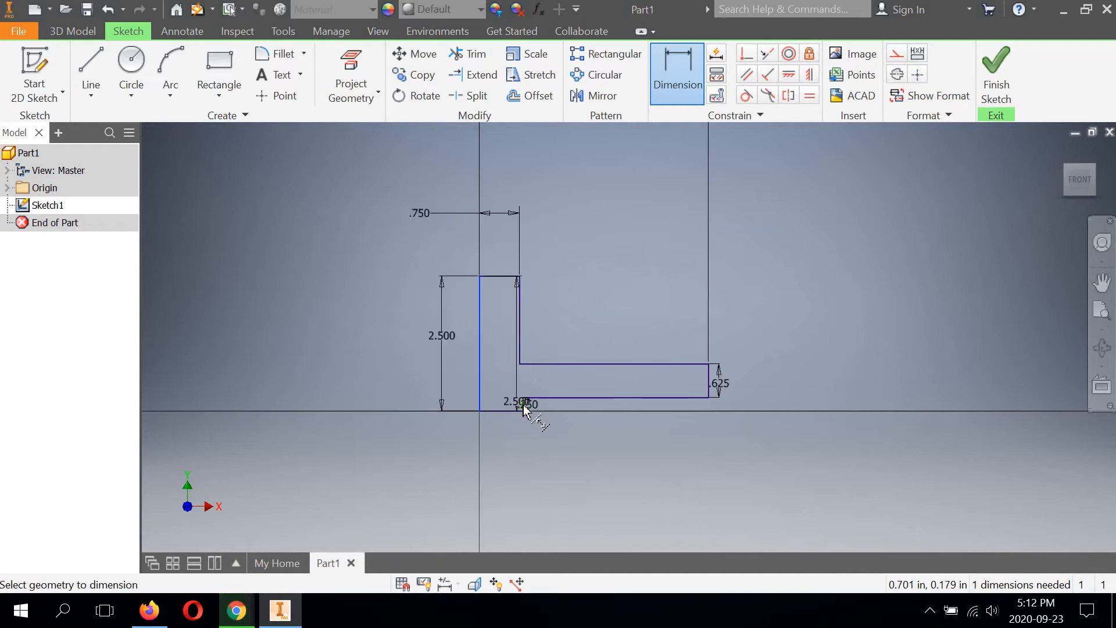
left_click(463, 466)
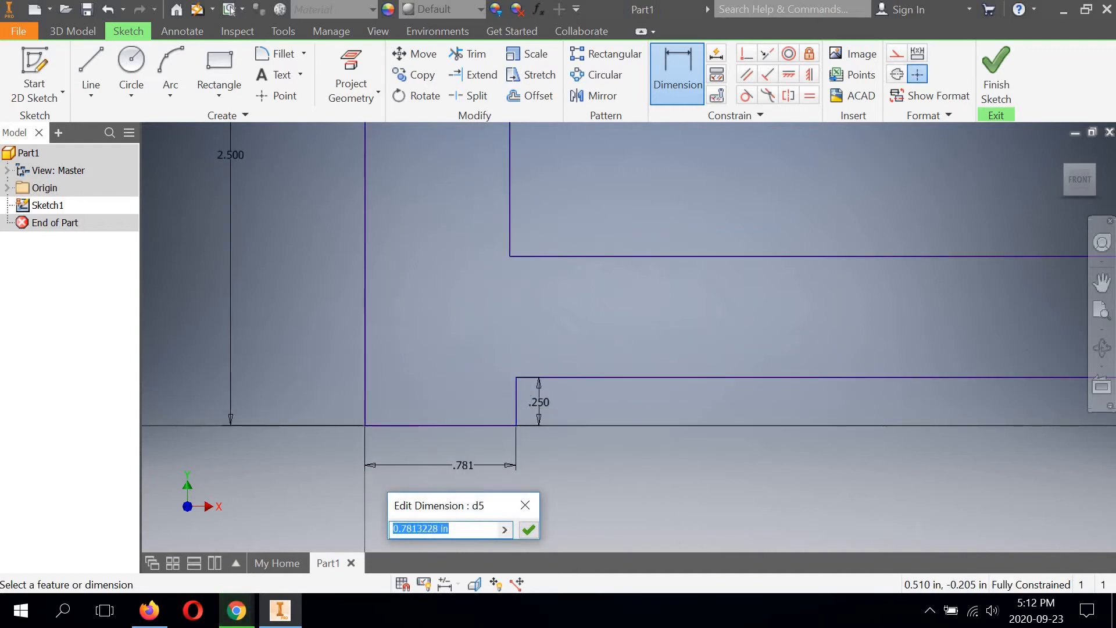
type("2.63")
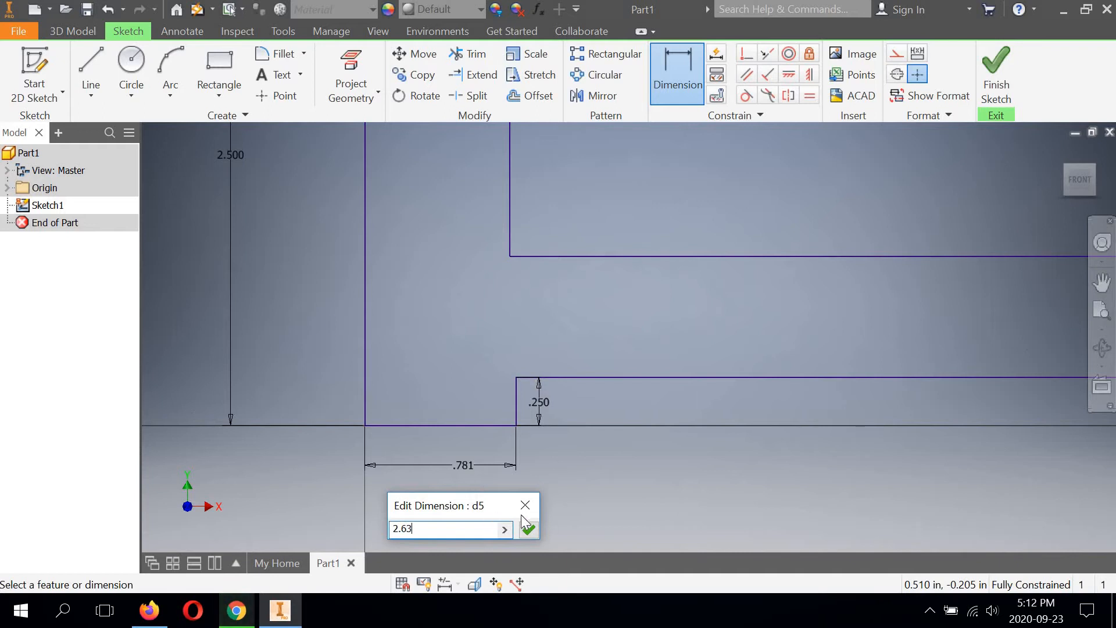
left_click(529, 530)
Step: Finish the sketch and extrude the closed profile a distance of 2 in
scroll(517, 458, "down", 3)
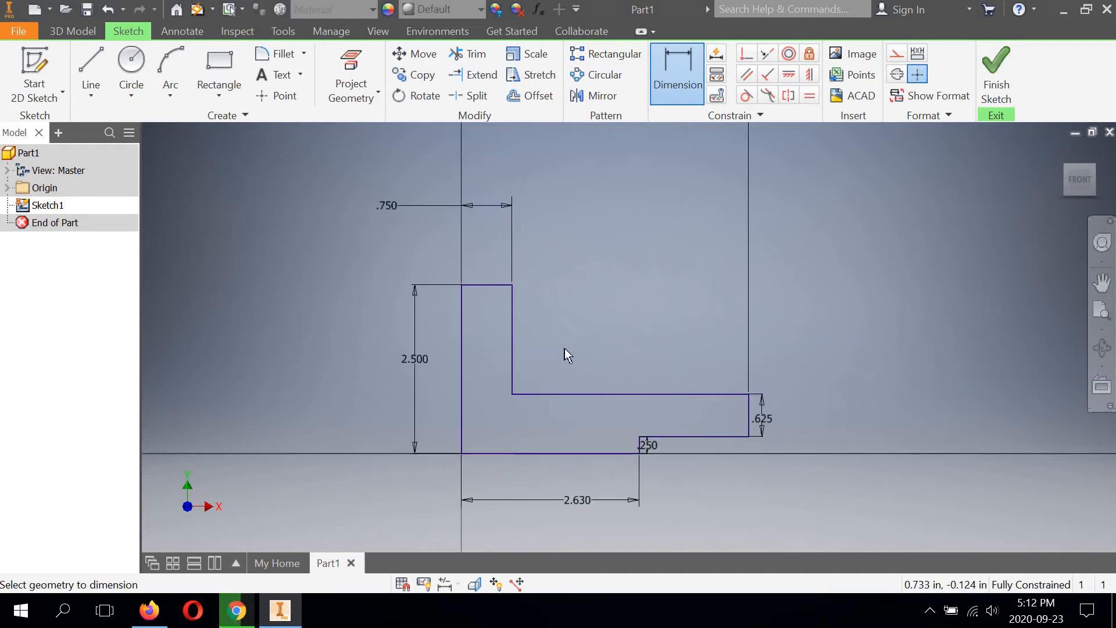
middle_click_drag(637, 283, 631, 282)
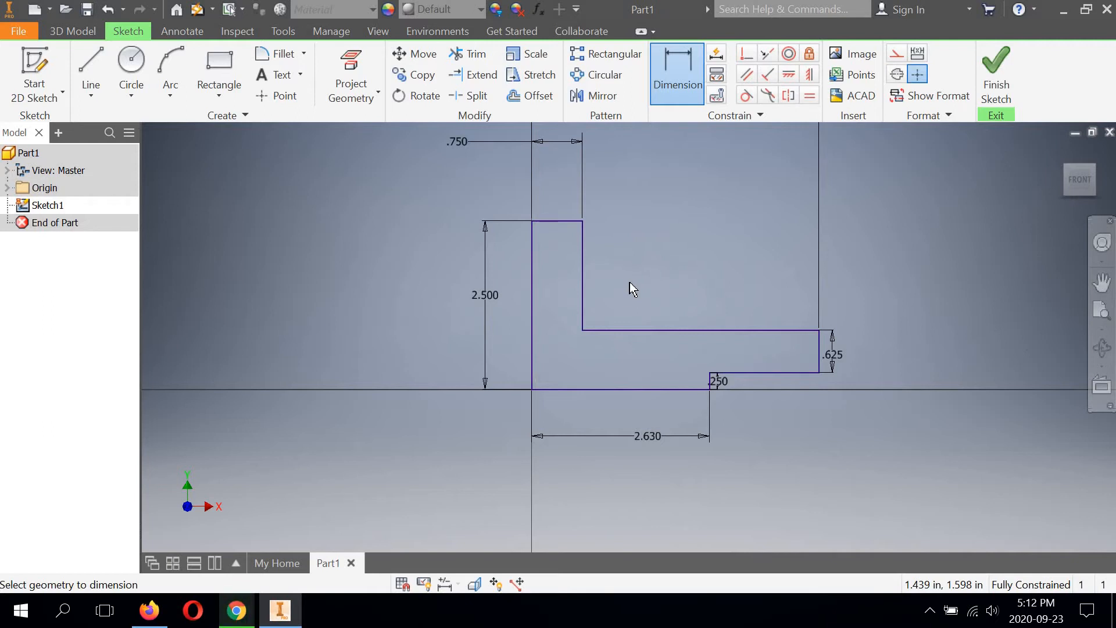
left_click(985, 77)
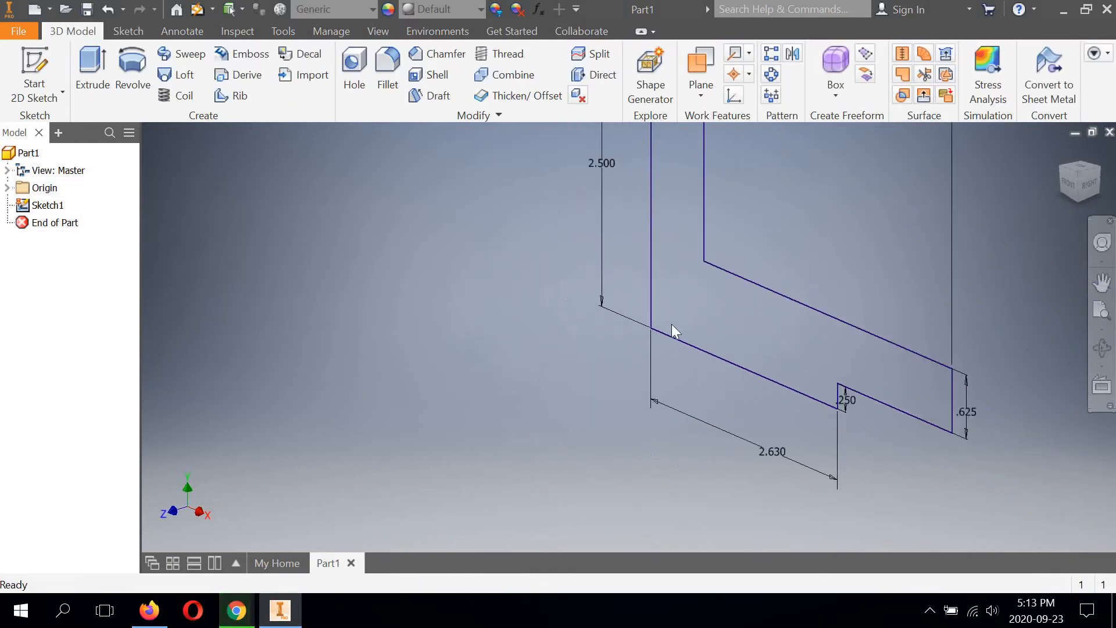
scroll(674, 323, "down", 3)
mouse_move(702, 276)
middle_mouse_down()
mouse_move(606, 301)
mouse_move(622, 326)
mouse_move(659, 281)
middle_mouse_up()
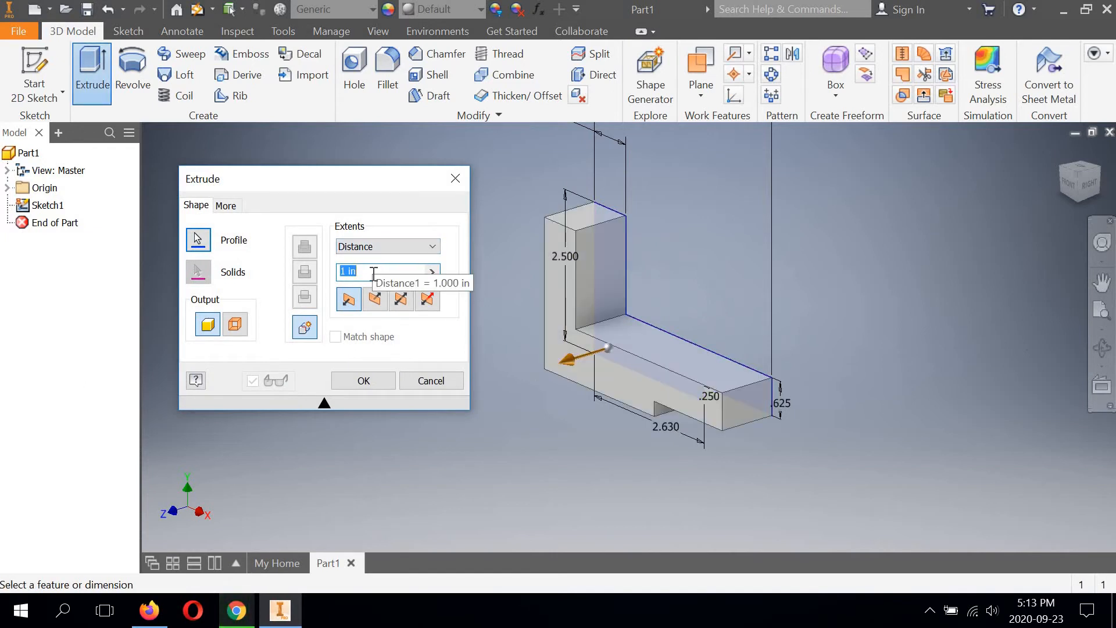
type("2")
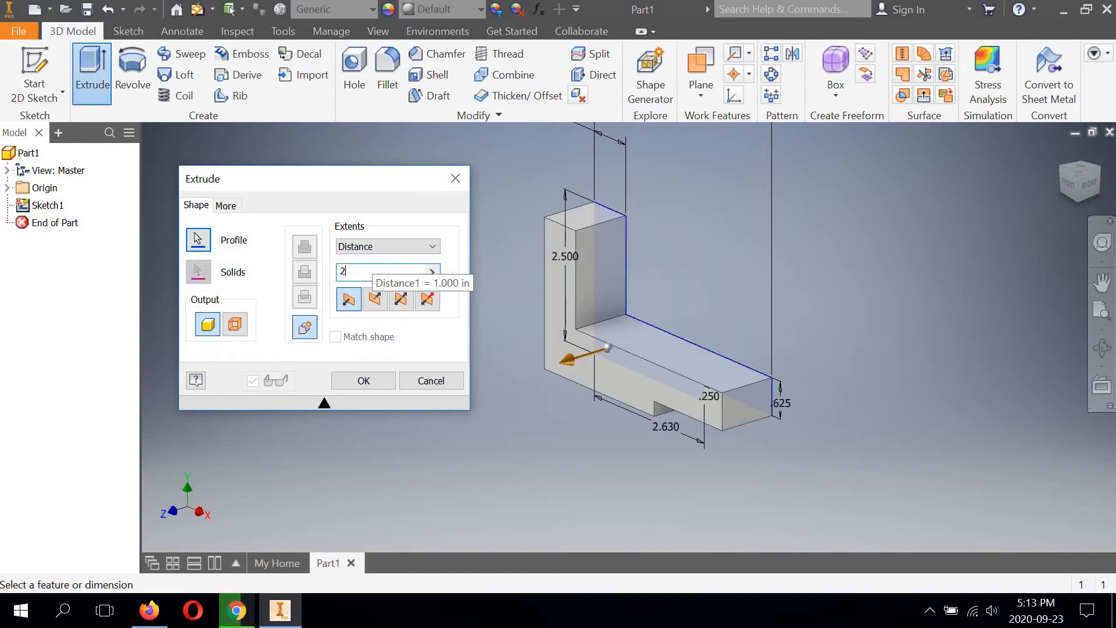
left_click(366, 382)
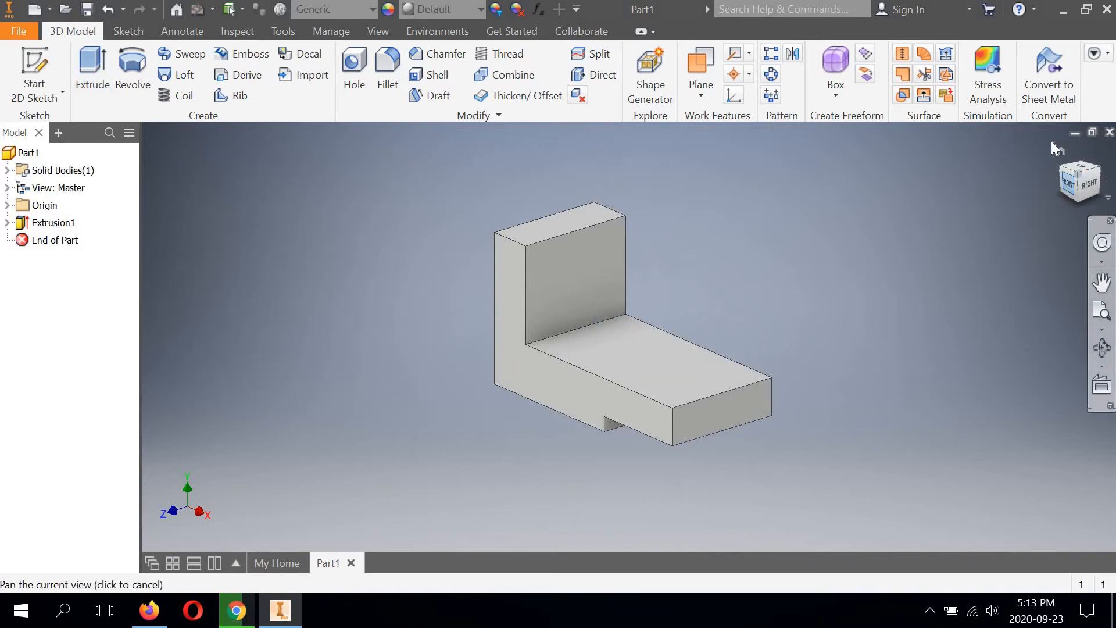
Step: Examine the extruded bracket from the front, right and top views, ending in an isometric view
left_click(1070, 191)
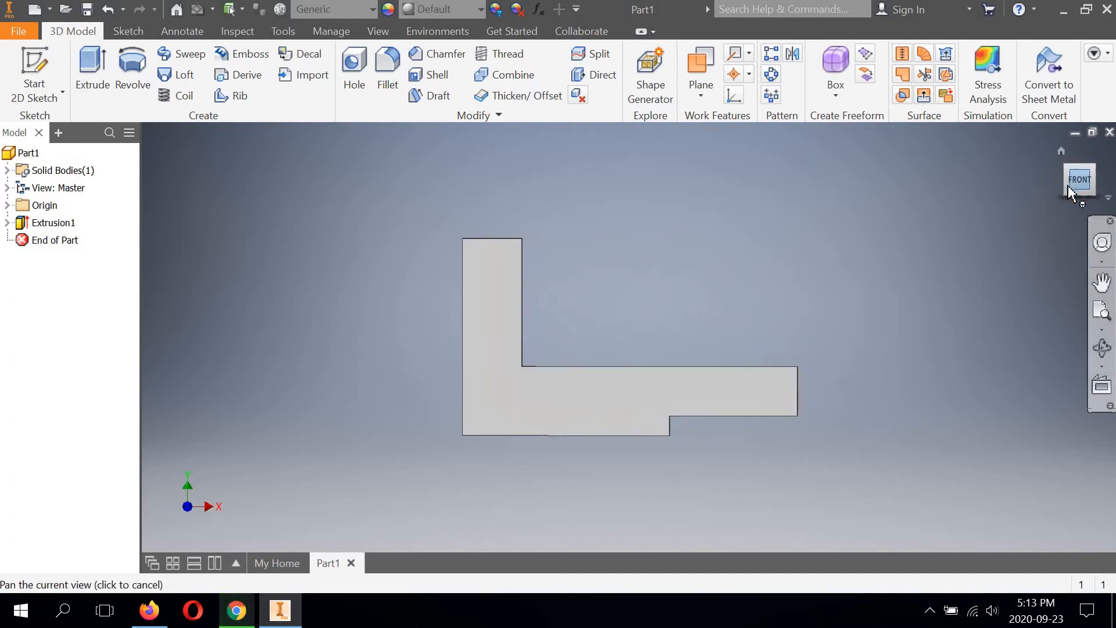
left_click(1102, 181)
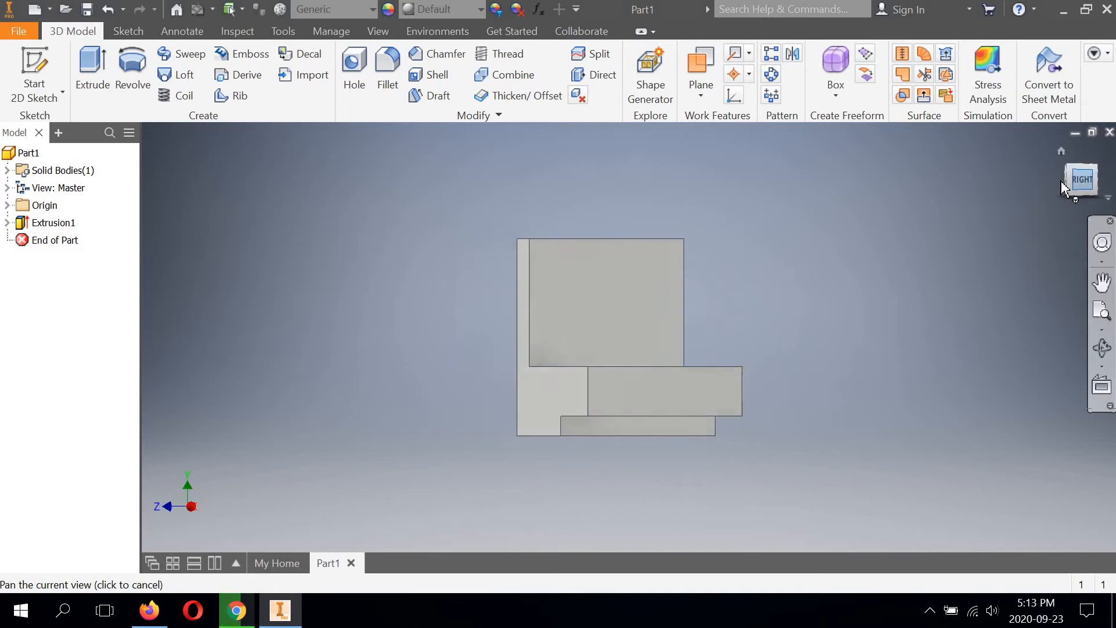
left_click(1058, 180)
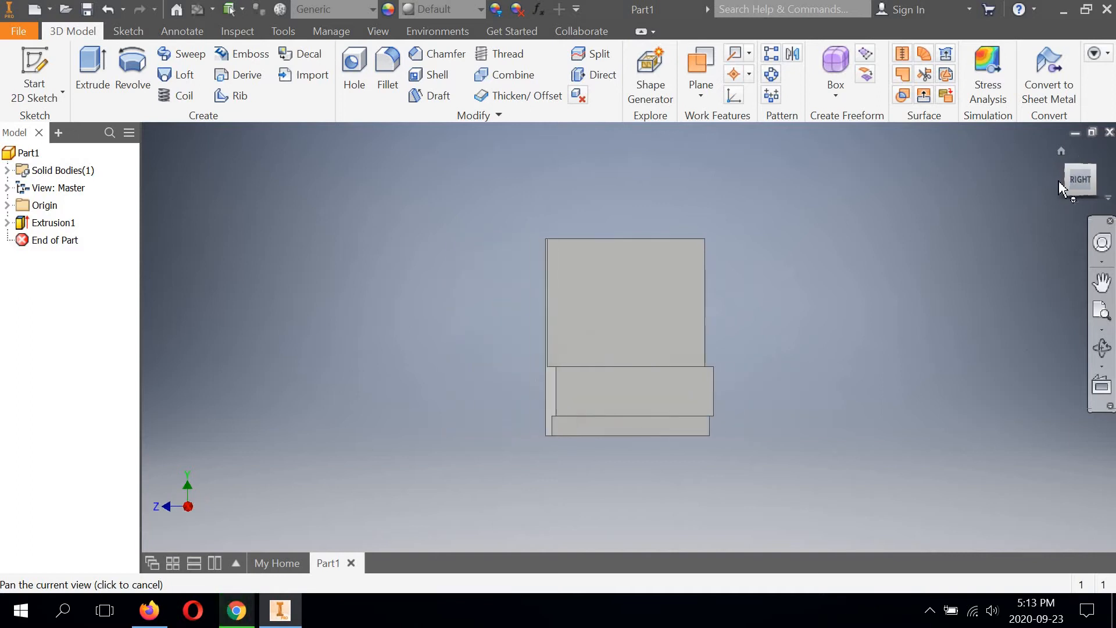
left_click(1079, 156)
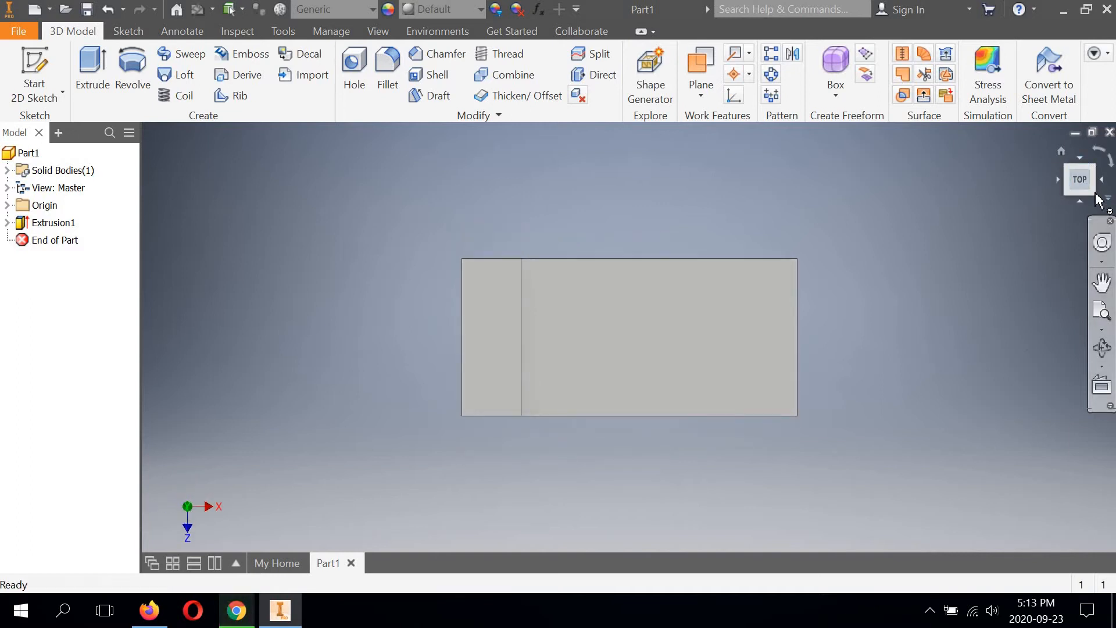
left_click(1095, 196)
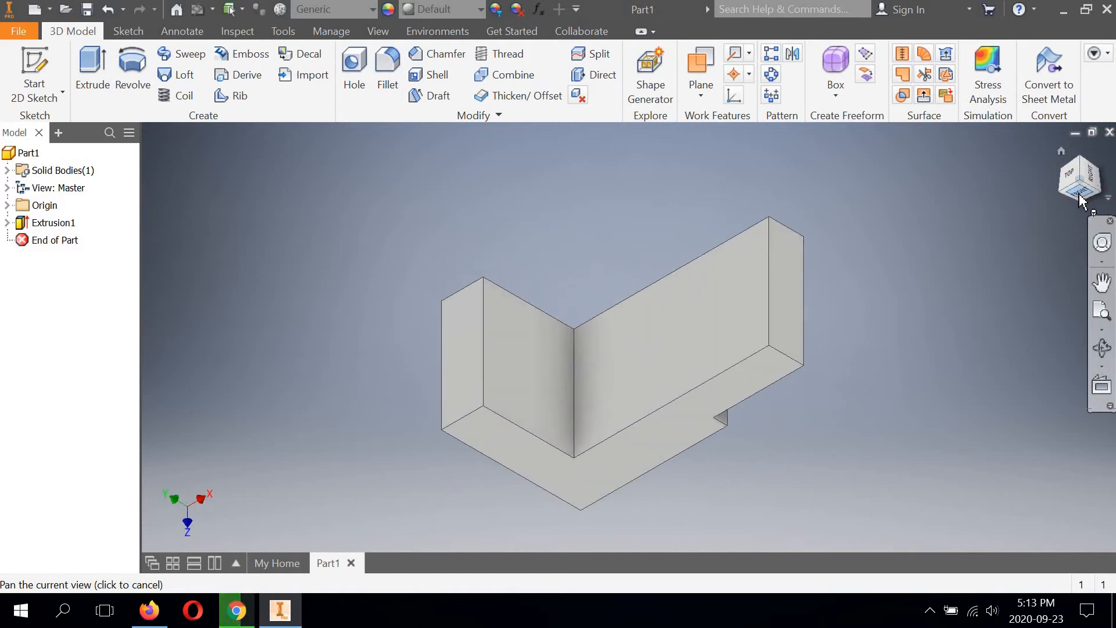
left_click(1084, 192)
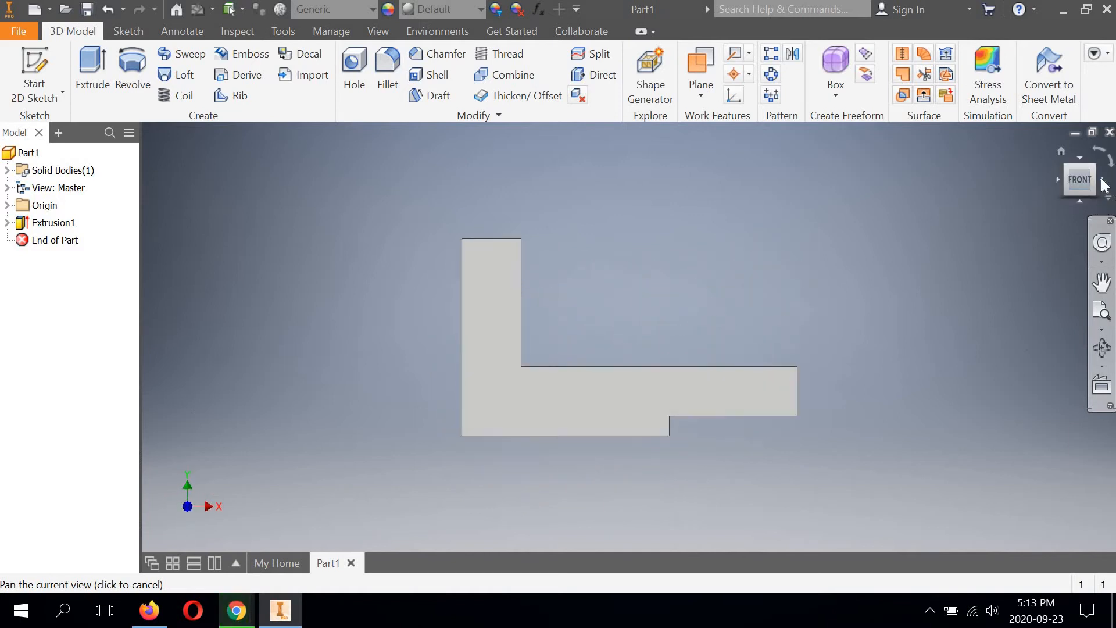
left_click(1104, 185)
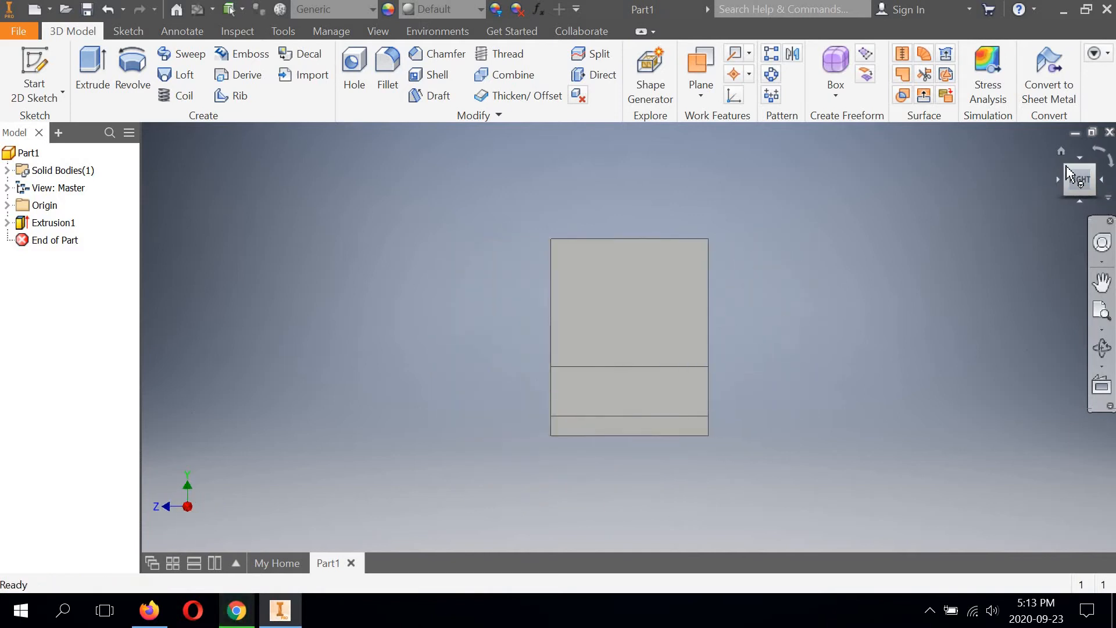
left_click(1067, 173)
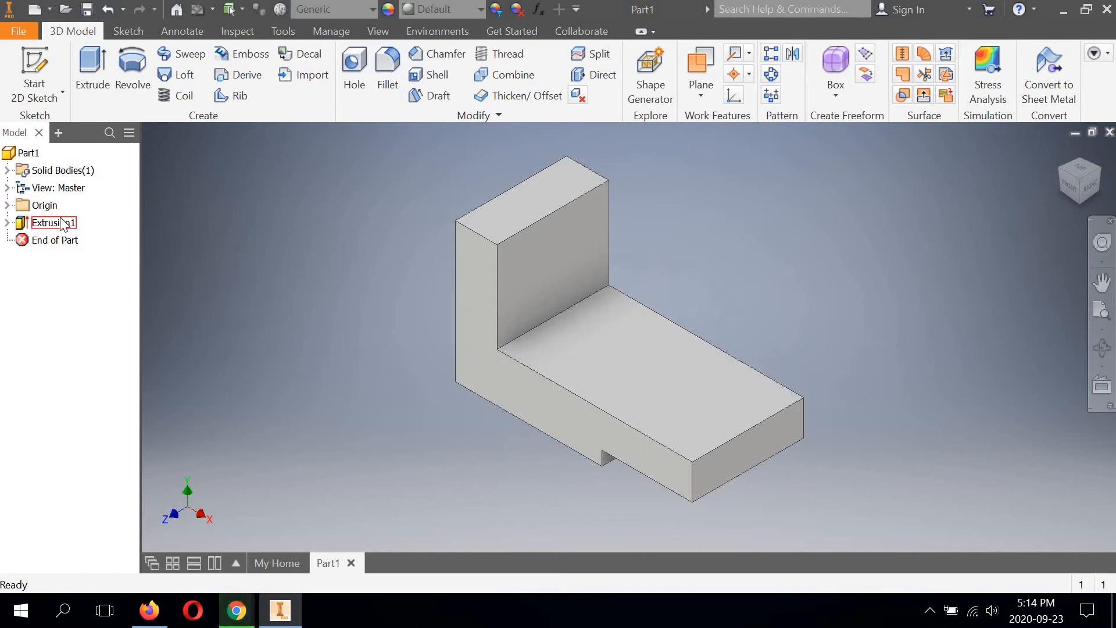
Step: Open Sketch1, the extrusion's base sketch, for editing
left_click(7, 223)
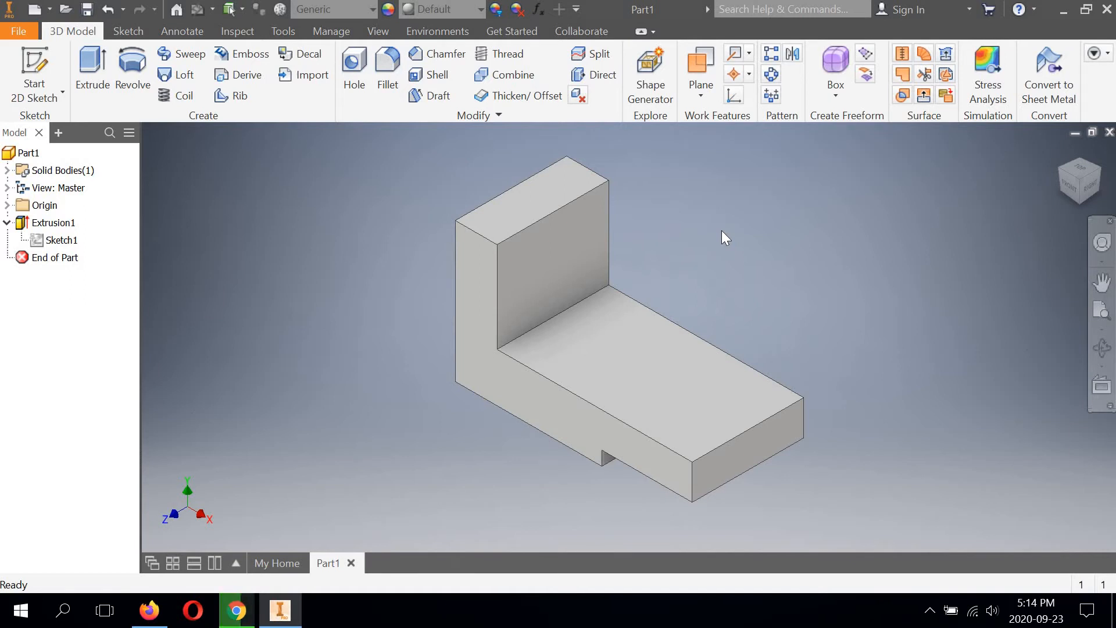
right_click(58, 241)
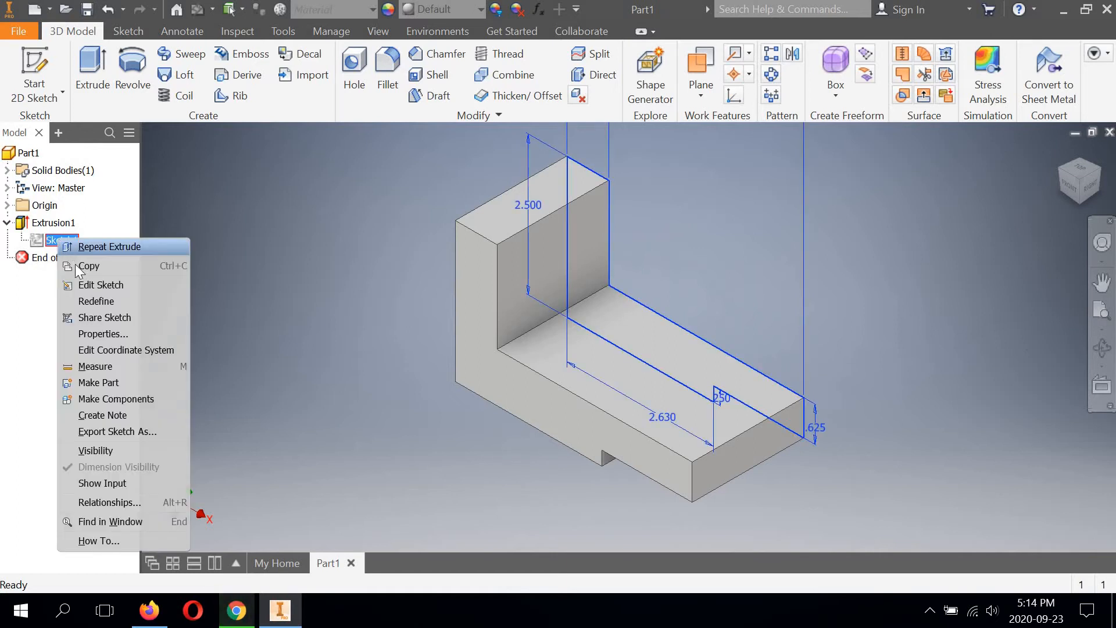
left_click(88, 284)
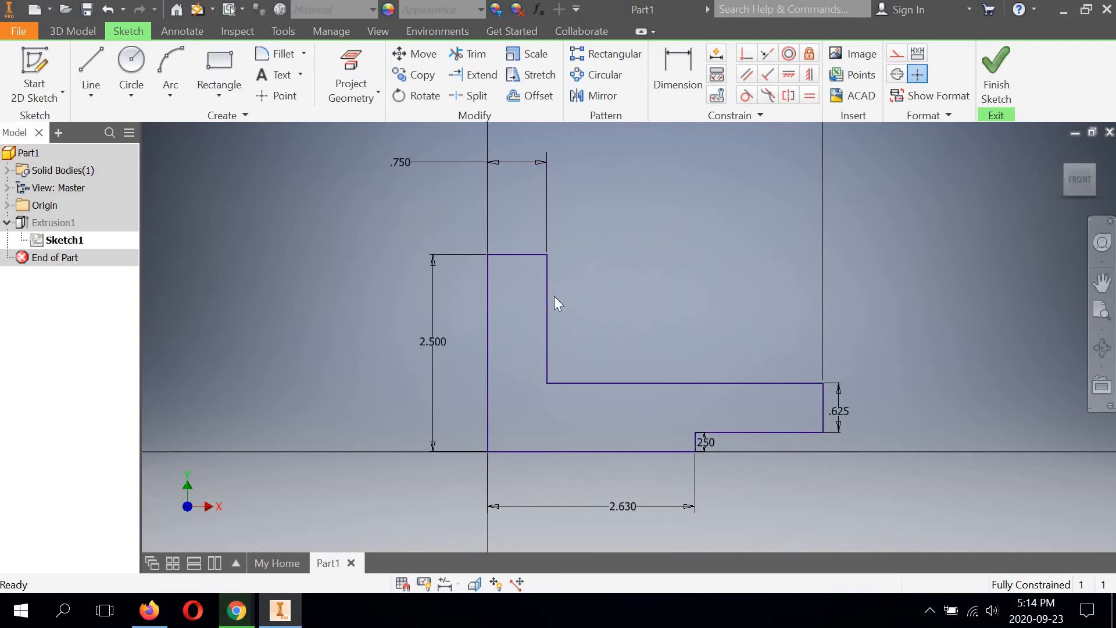
Step: Set the width of the profile's upright leg to 1 1/4 in and finish the sketch
double_click(401, 168)
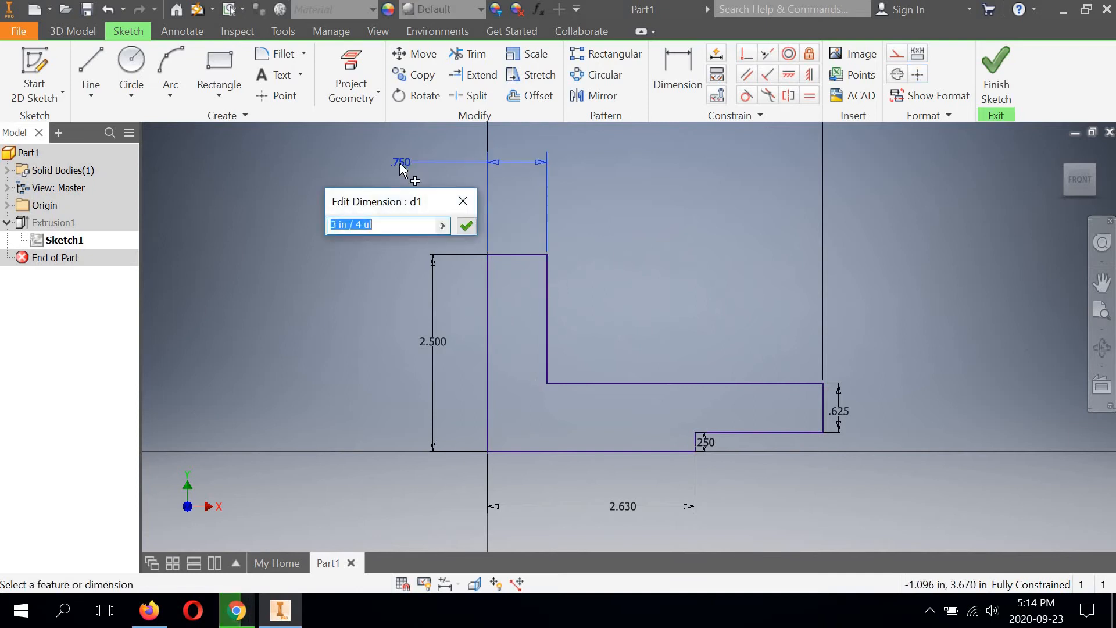
left_click(378, 226)
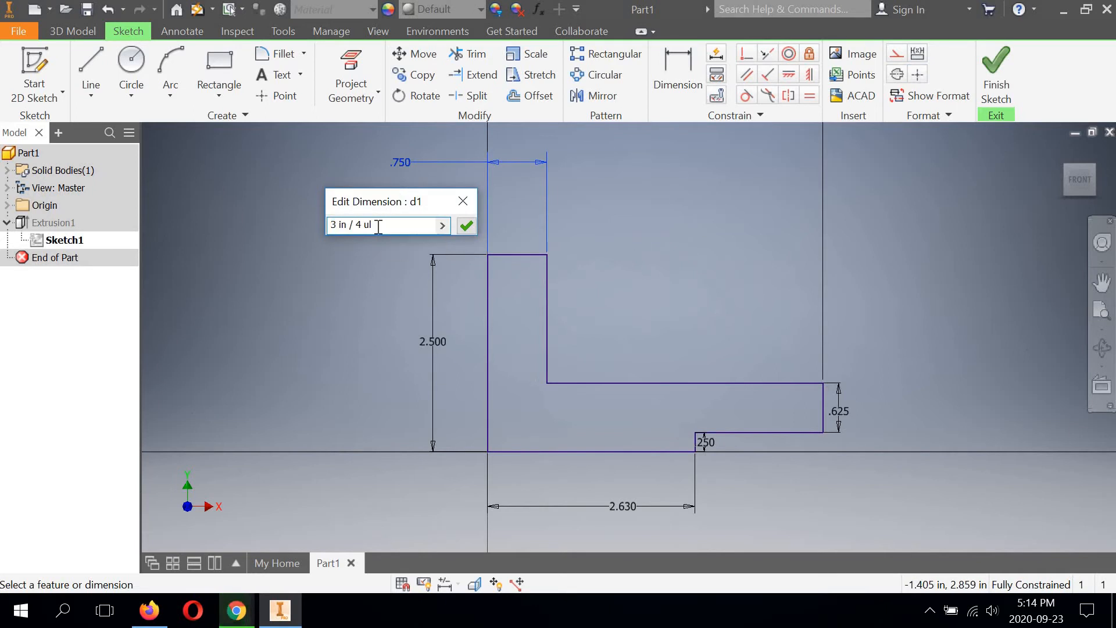
key("ctrl+a")
type("1 1/")
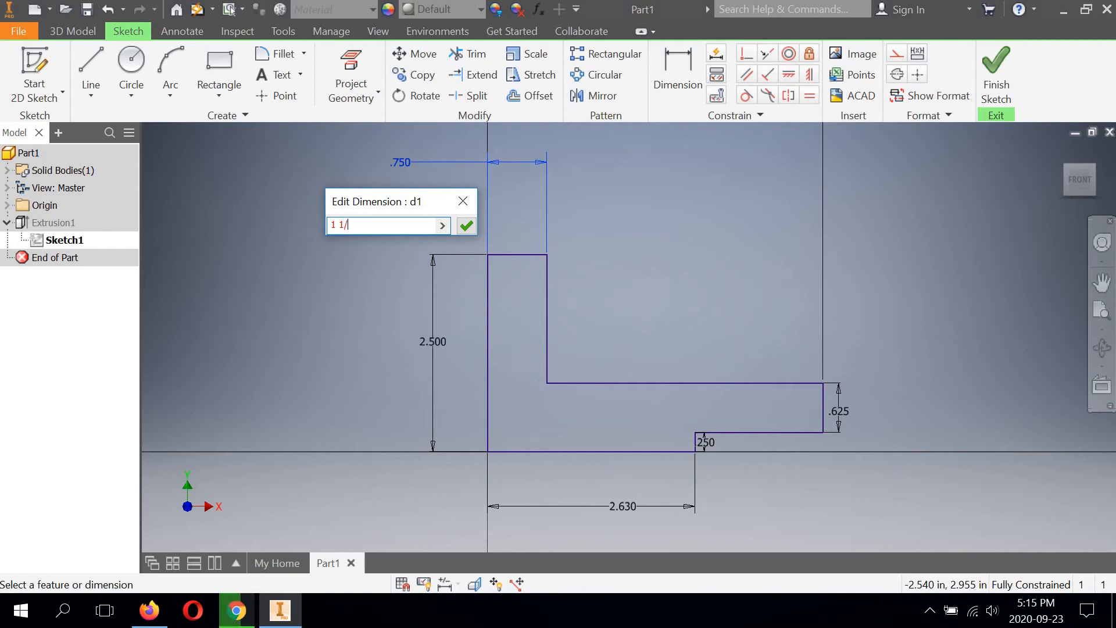
type("4")
key("Return")
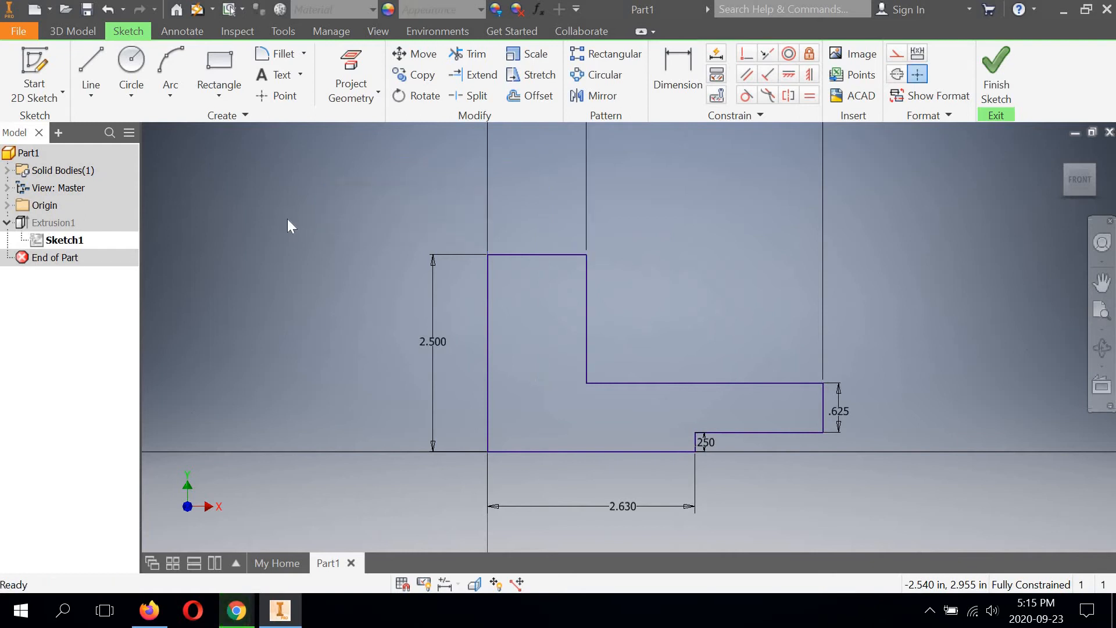
left_click(993, 71)
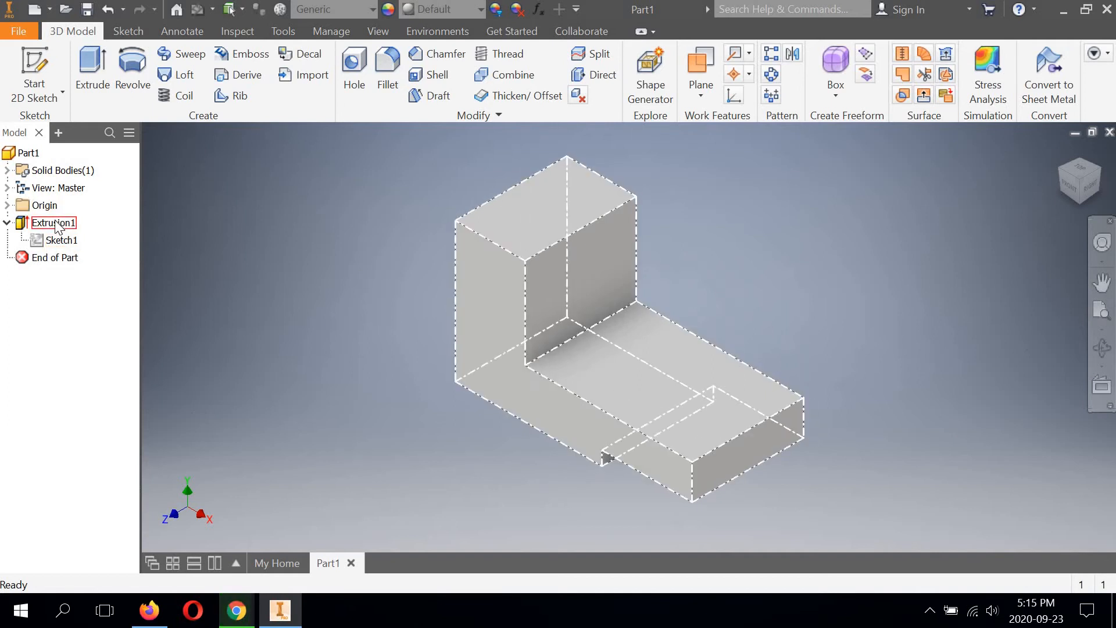
right_click(53, 226)
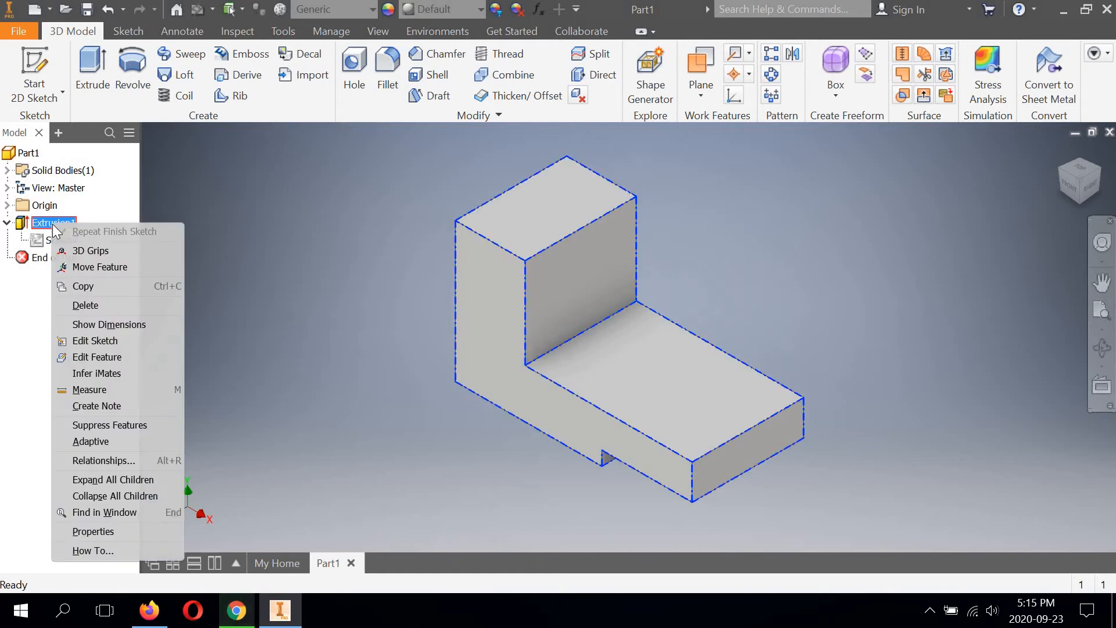
left_click(86, 306)
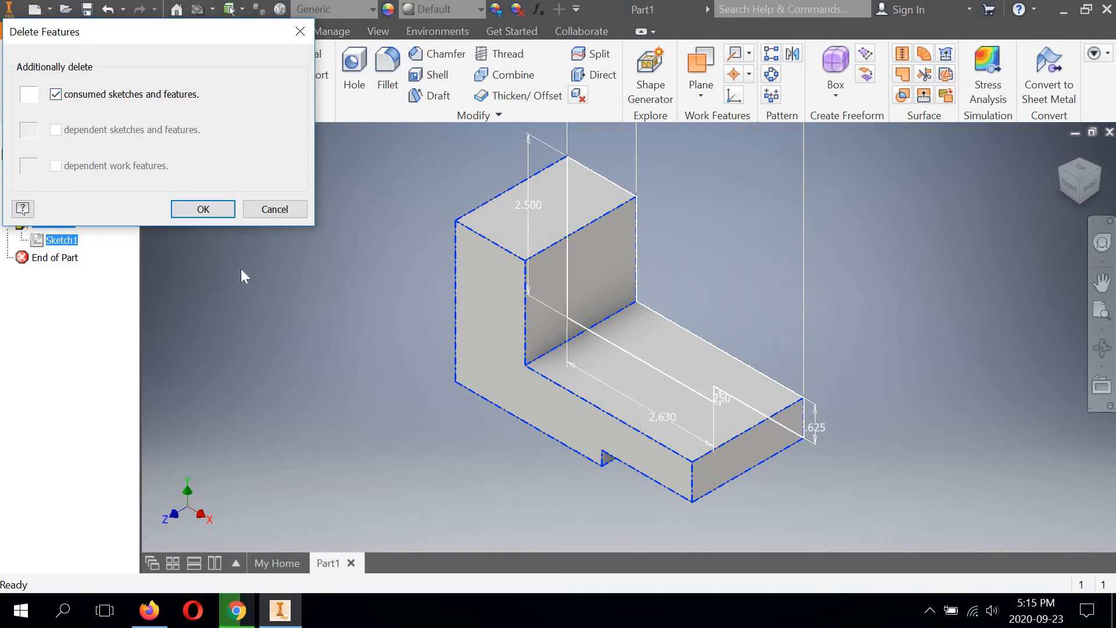
left_click(273, 211)
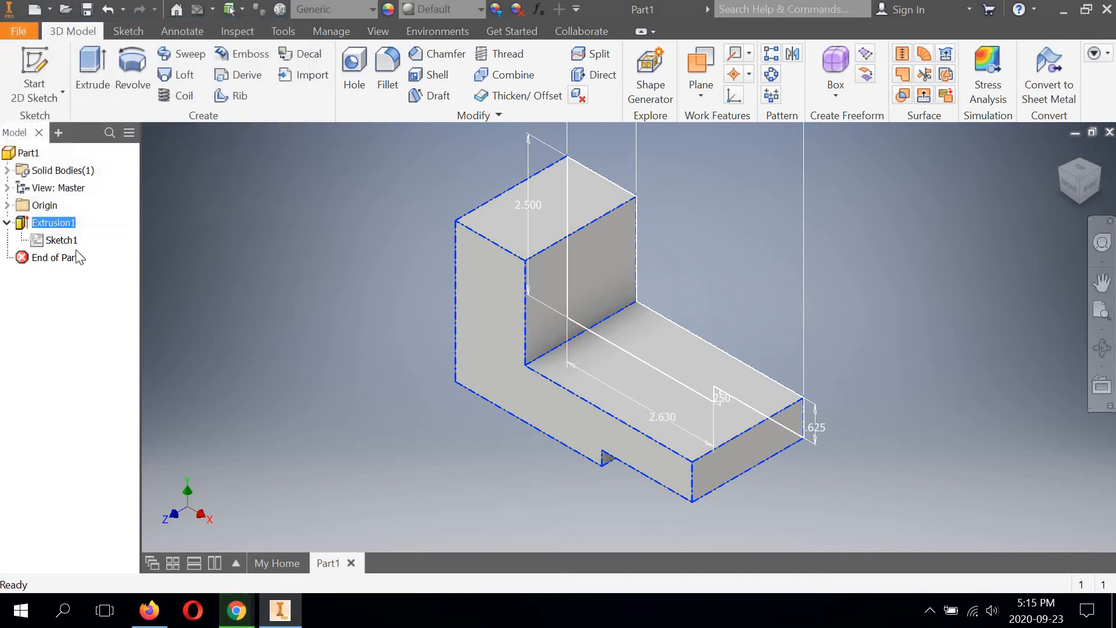
left_click(8, 223)
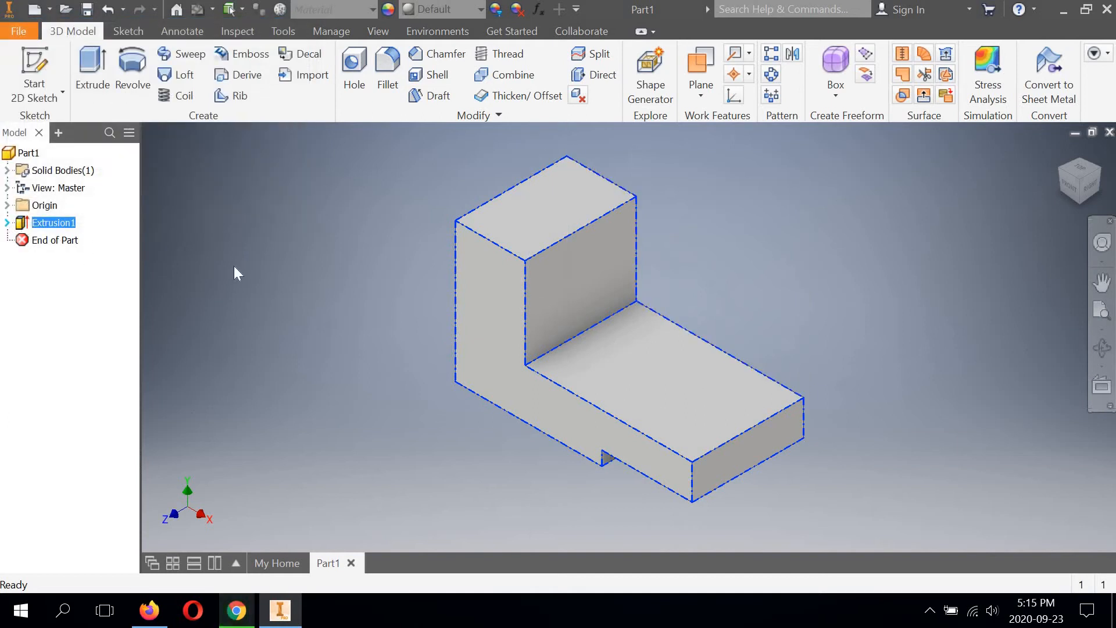
left_click(95, 305)
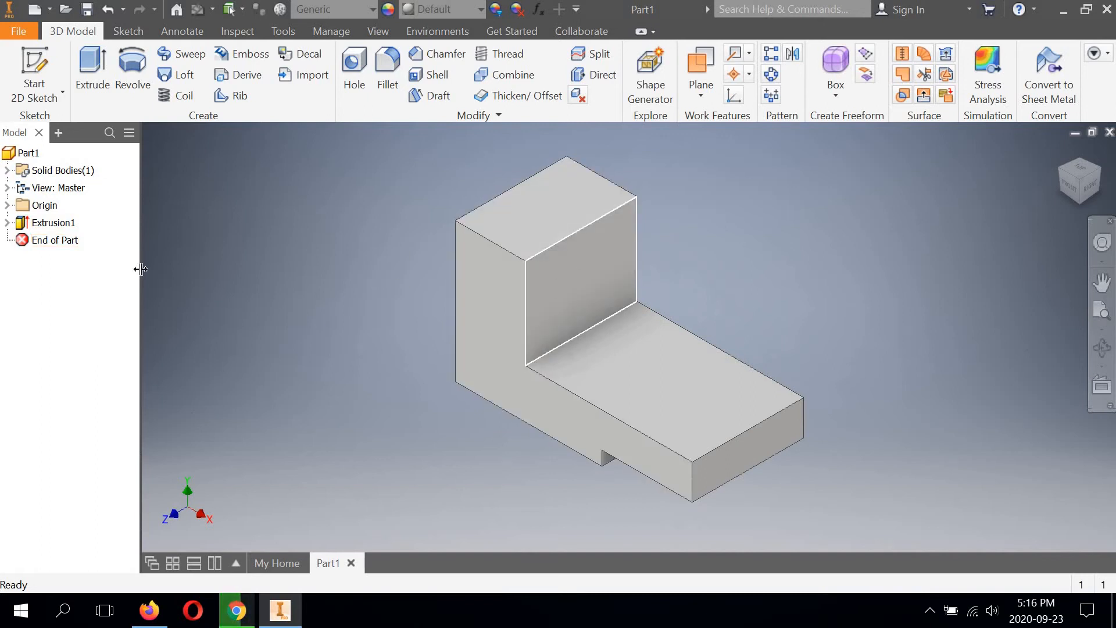
Step: Reopen the extrusion's sketch, set the upright leg's width to 3/4 in and finish the sketch
right_click(47, 225)
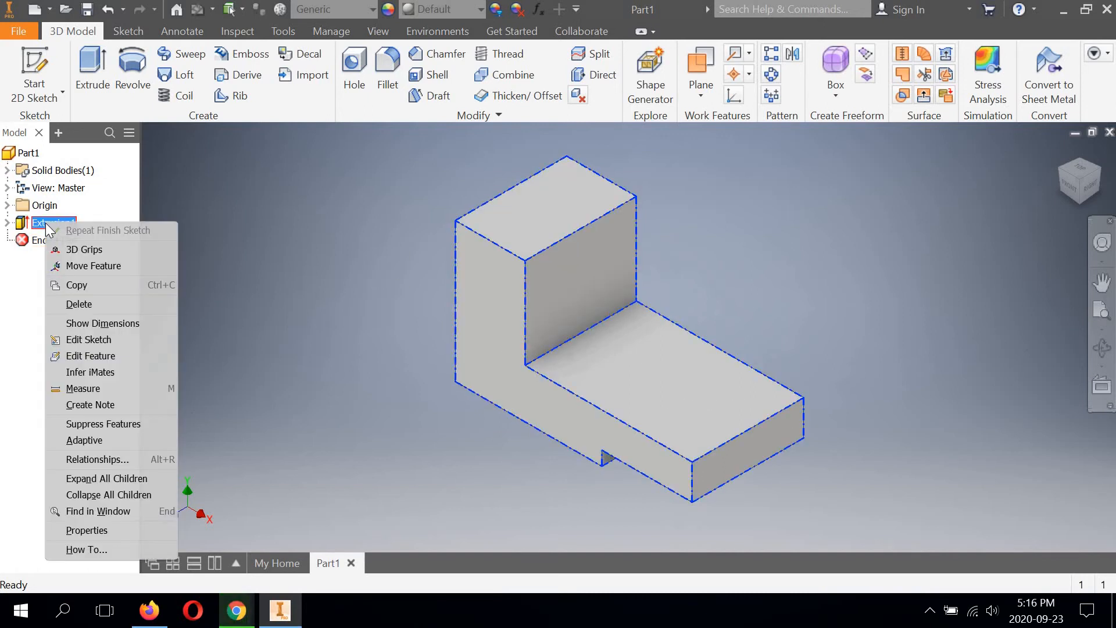
left_click(89, 341)
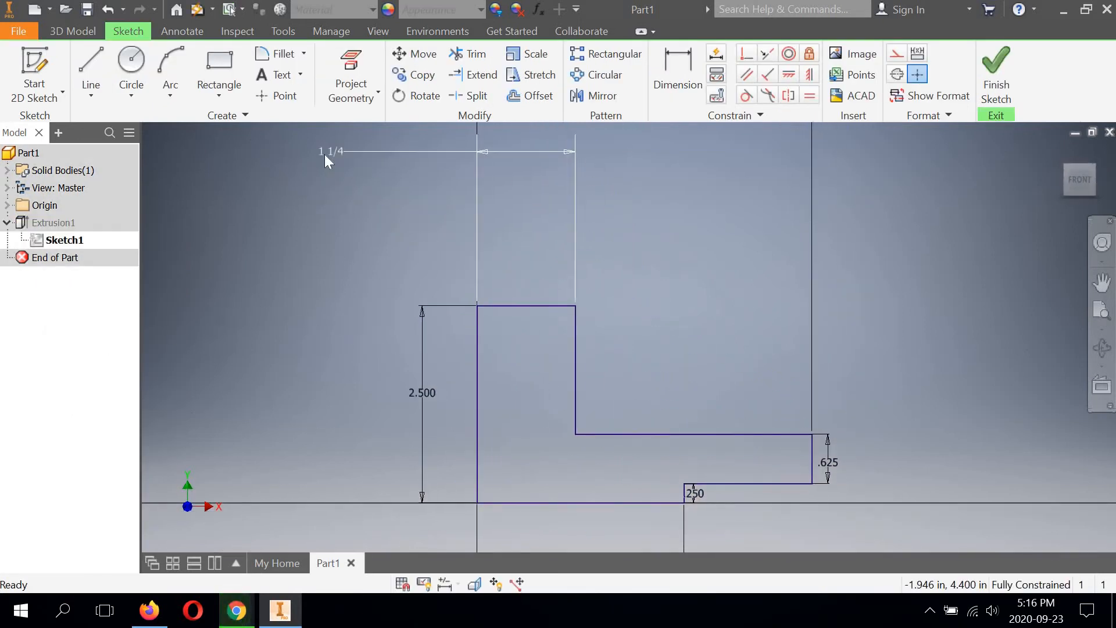
double_click(326, 155)
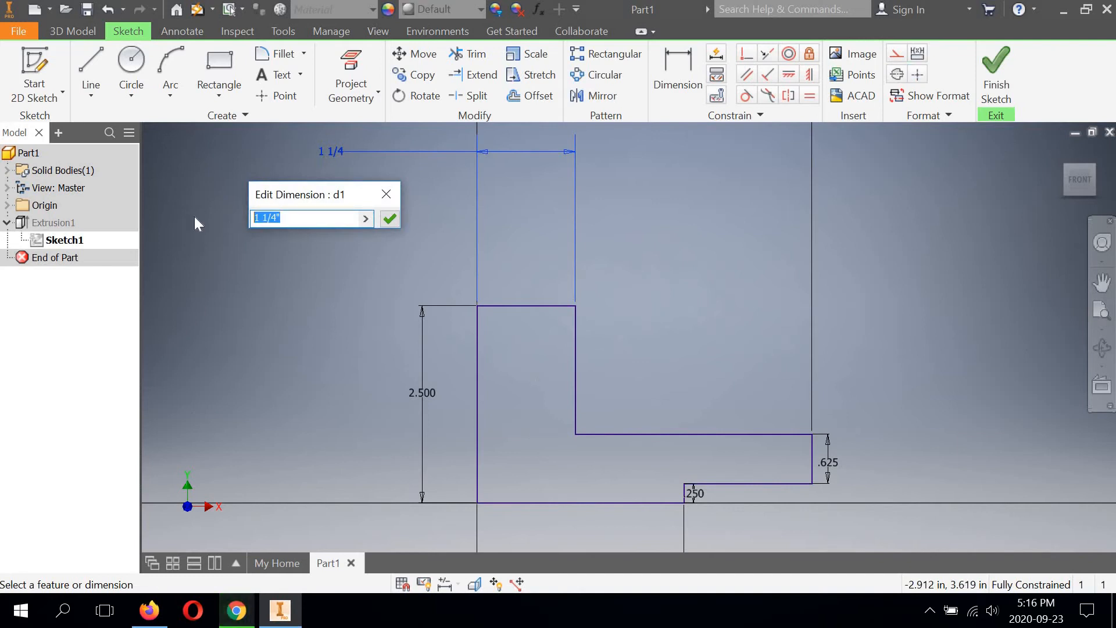
type("3/4")
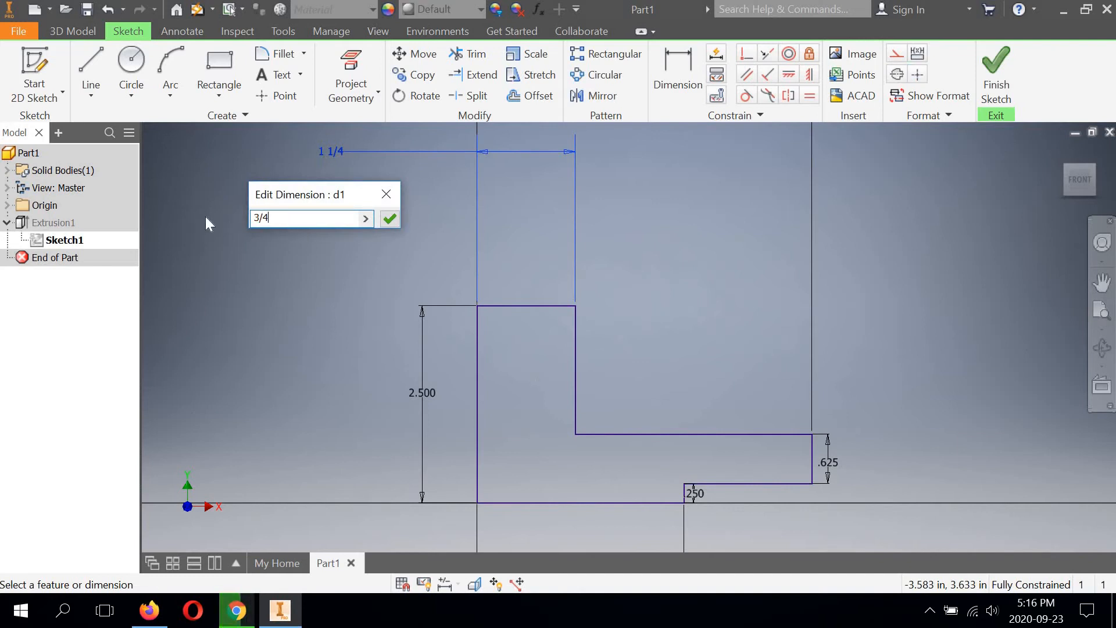
left_click(389, 218)
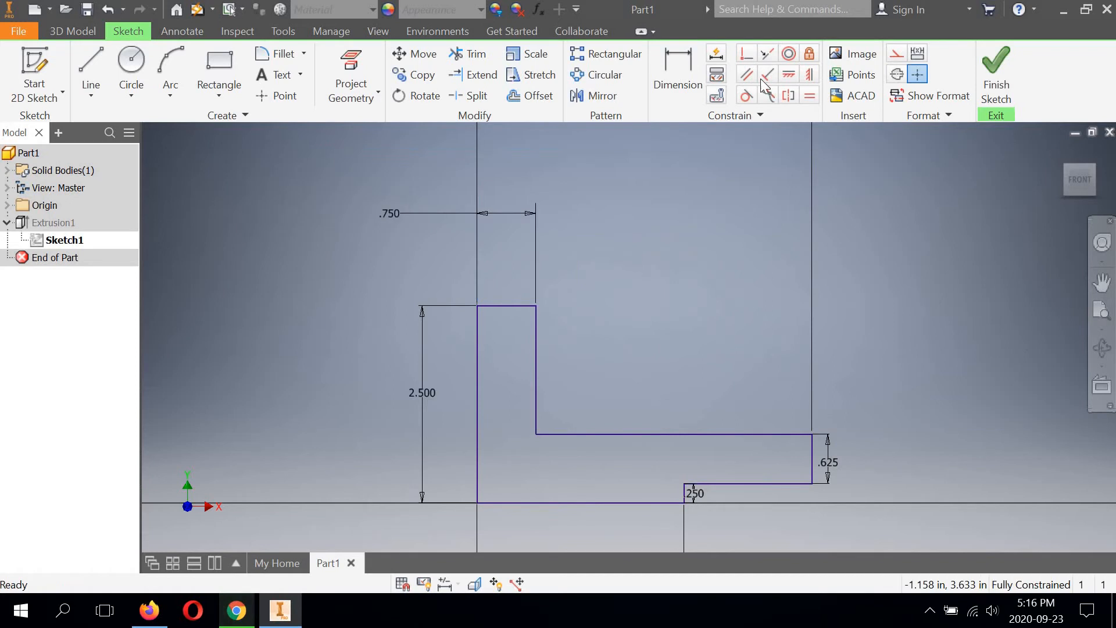
left_click(995, 64)
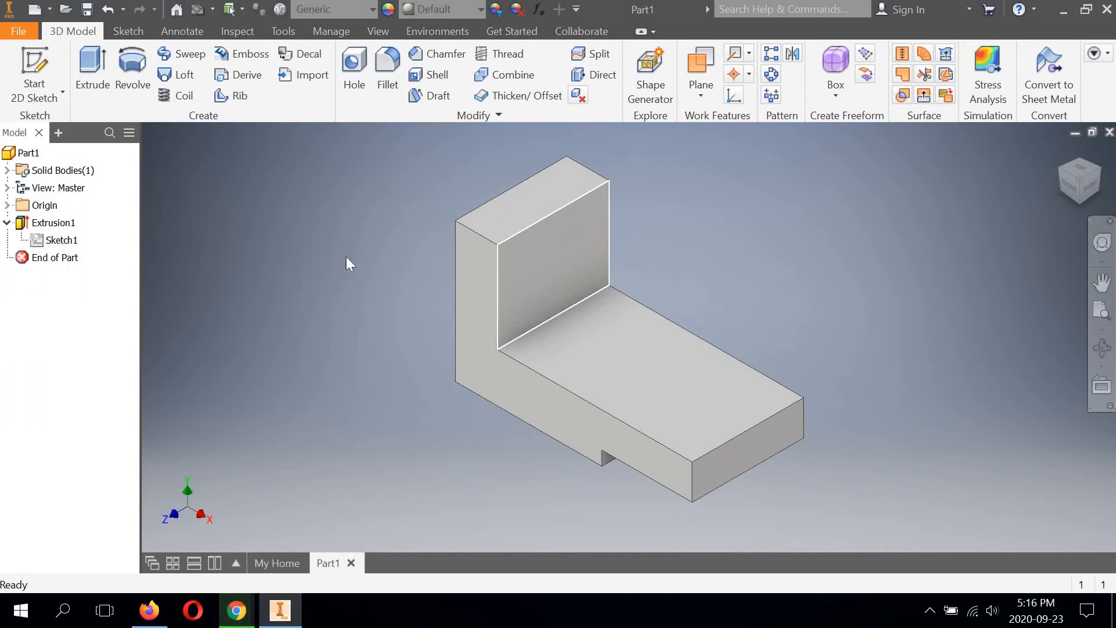
Step: Start a sketch on the upright leg's inner vertical face and place a point about 0.99 in from its left edge and 0.82 in below its top edge
middle_click_drag(359, 258, 356, 253)
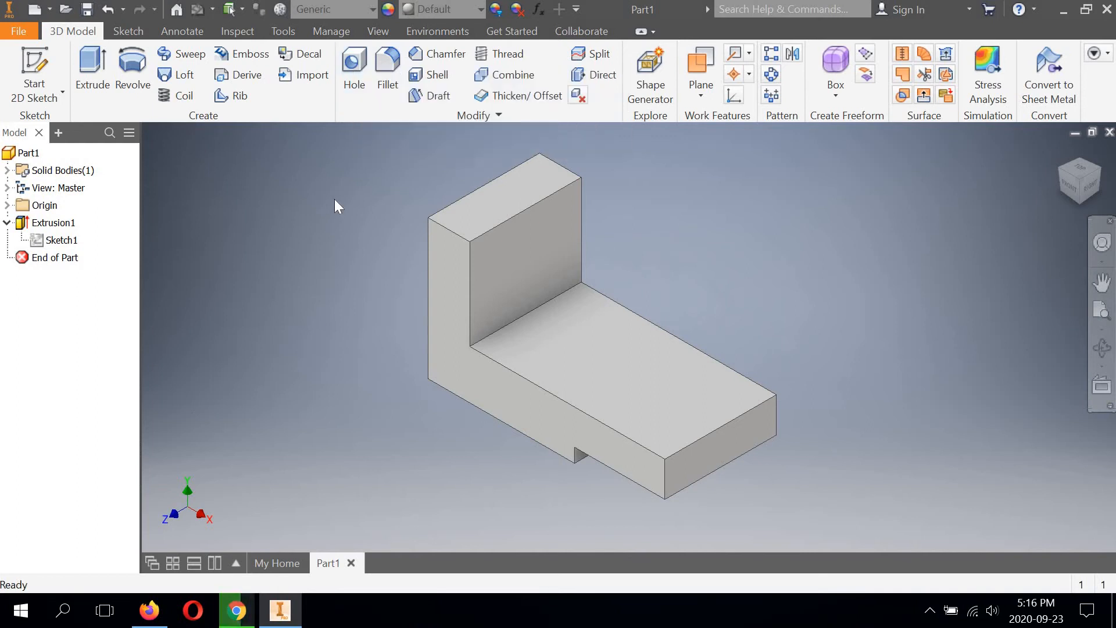
left_click(36, 97)
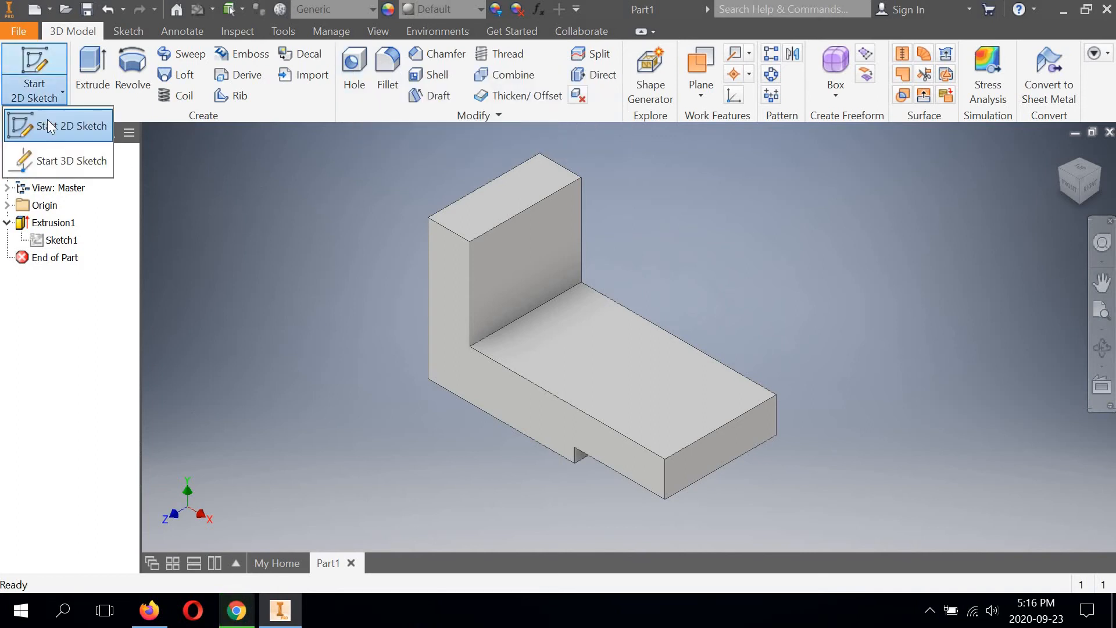
left_click(532, 243)
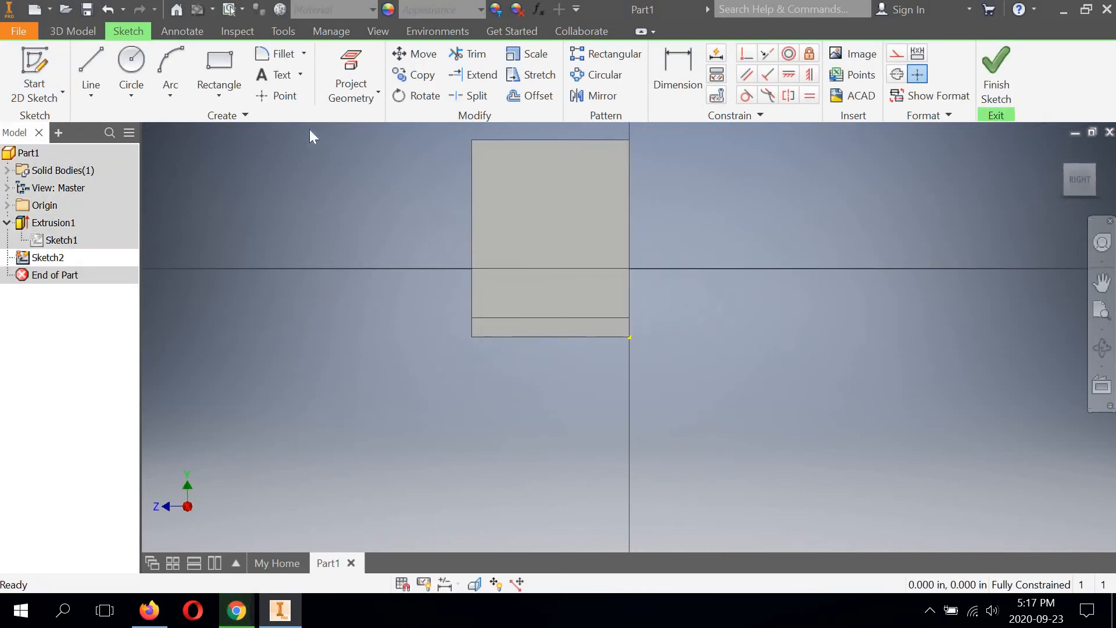
left_click(278, 95)
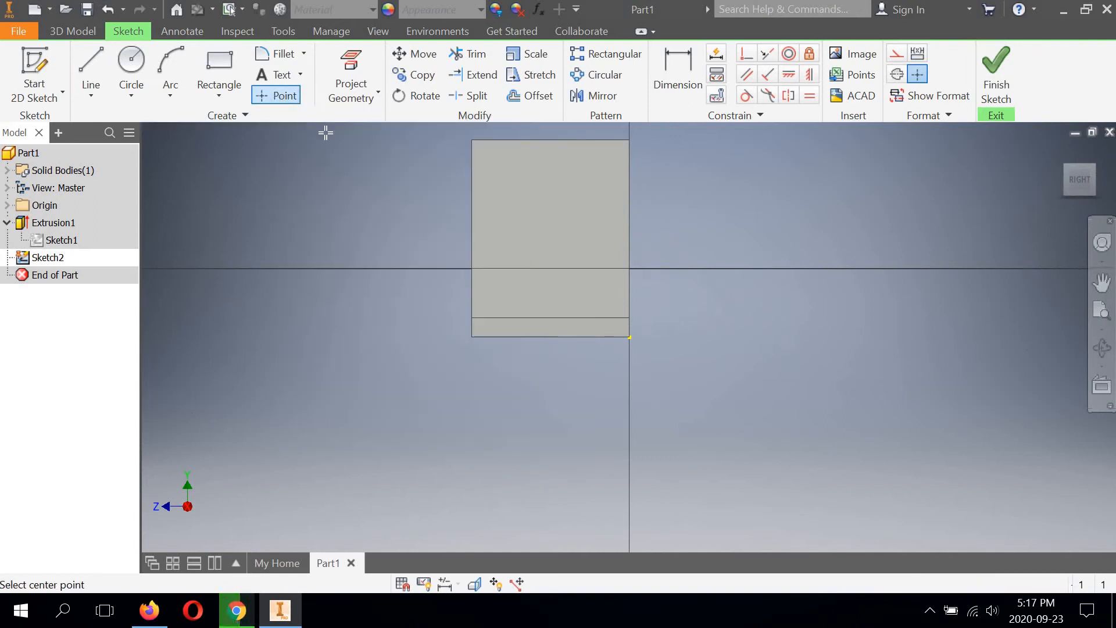
left_click(539, 206)
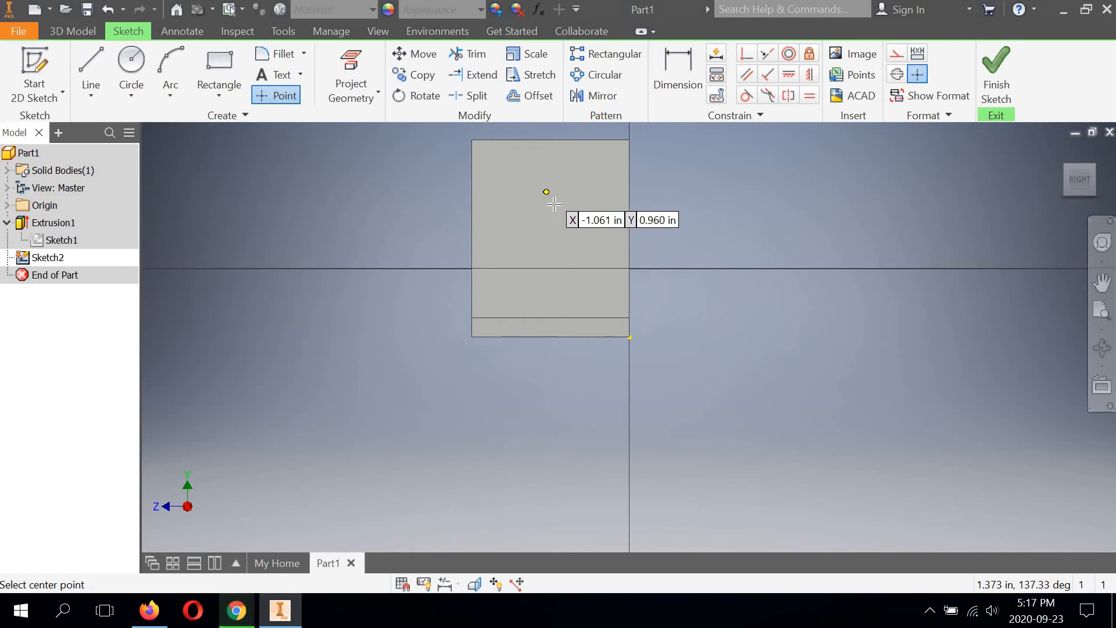
left_click(551, 204)
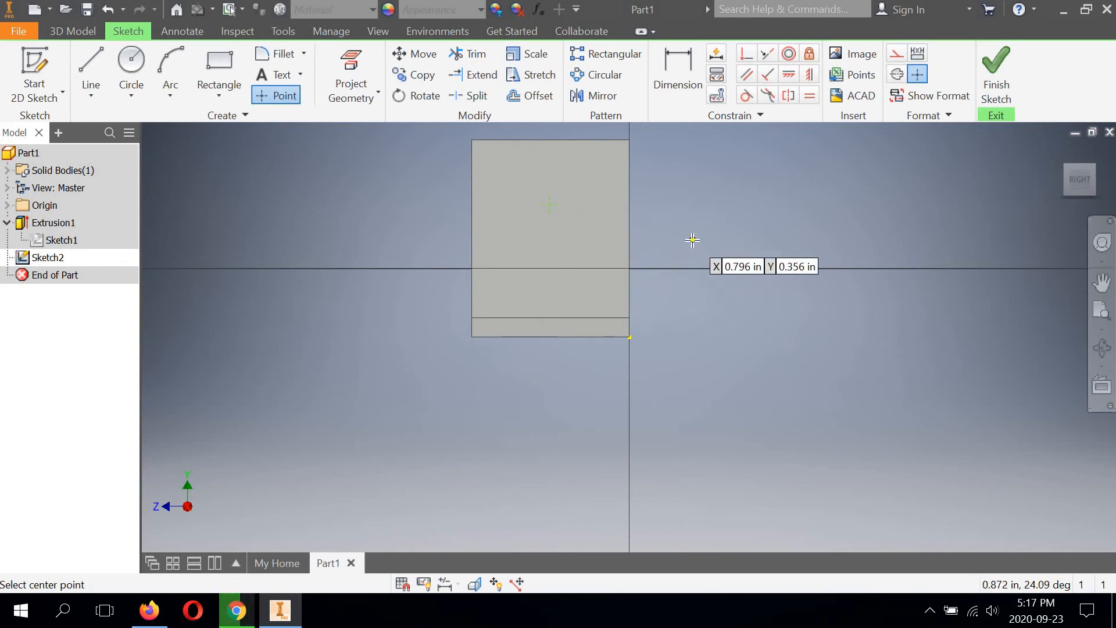
Step: Dimension the point's horizontal distance from the face's left edge as 1 in
scroll(683, 217, "down", 2)
scroll(680, 215, "up", 5)
middle_click_drag(680, 215, 834, 254)
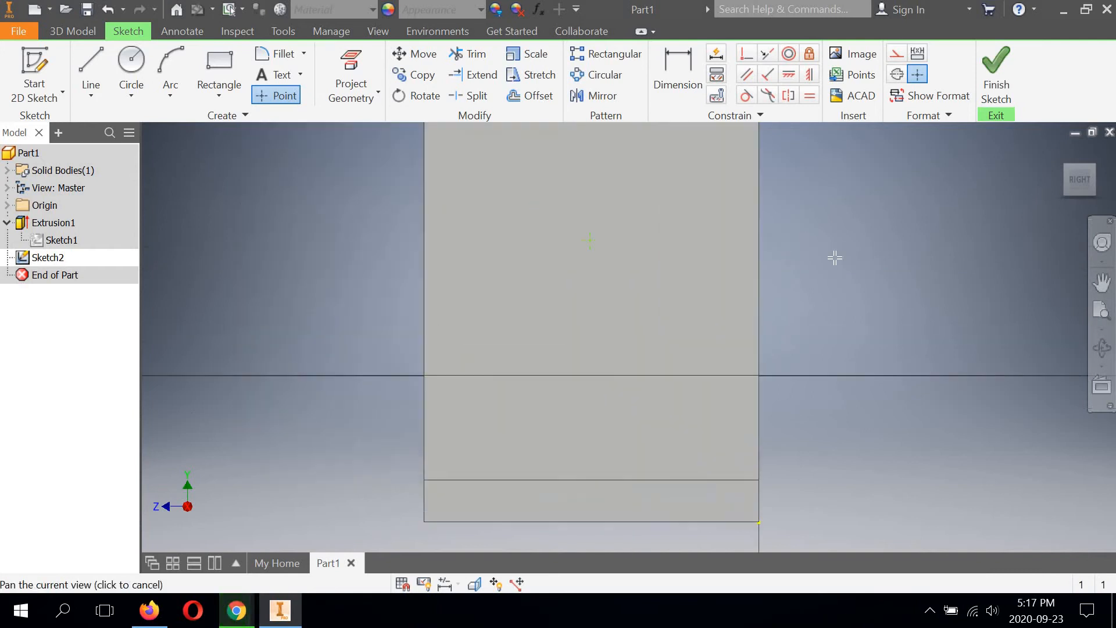
scroll(790, 257, "down", 3)
middle_click_drag(748, 265, 674, 281)
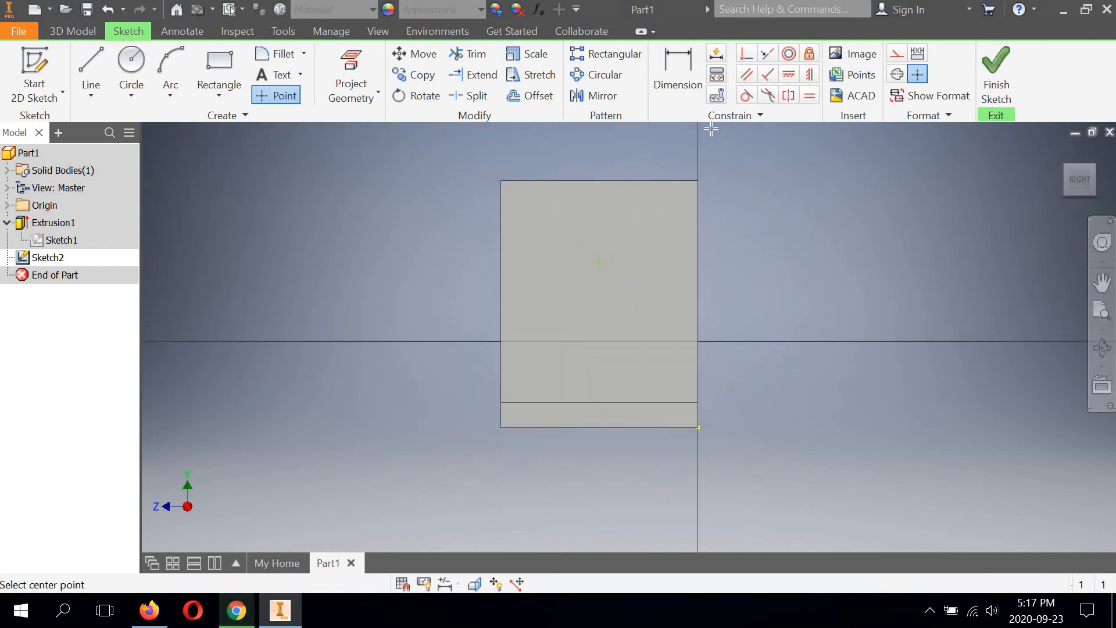
left_click(677, 67)
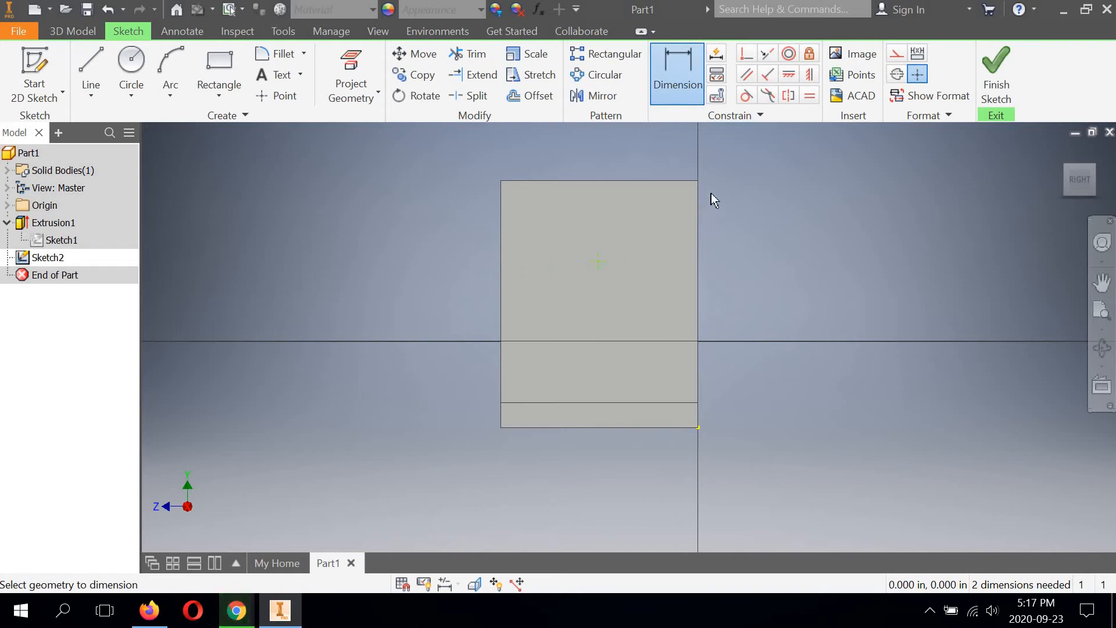
left_click(502, 246)
left_click(600, 261)
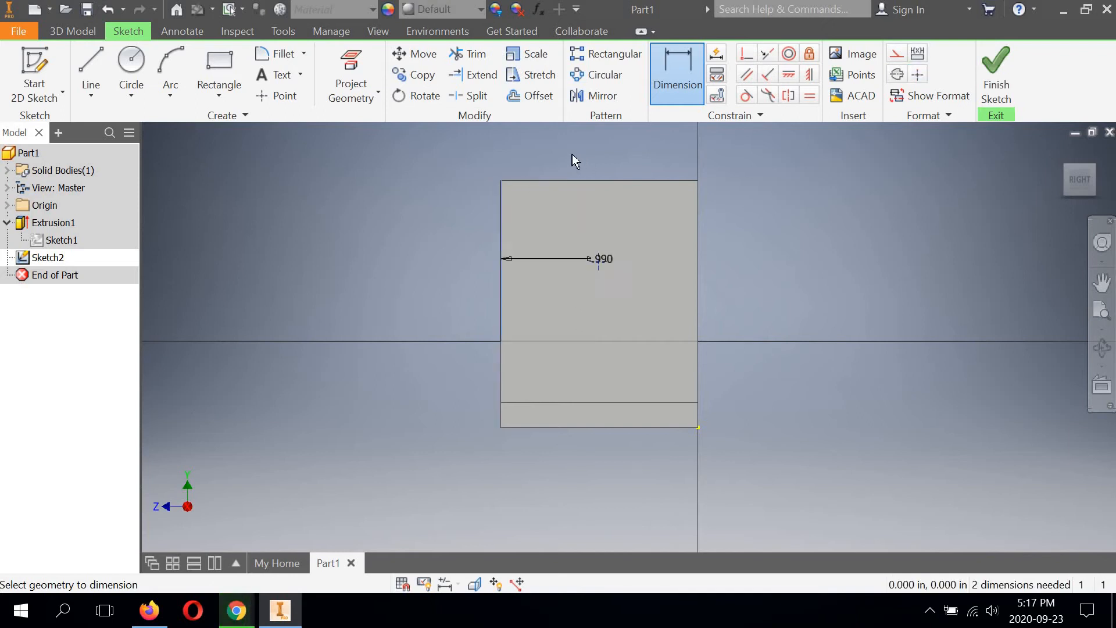
left_click(553, 146)
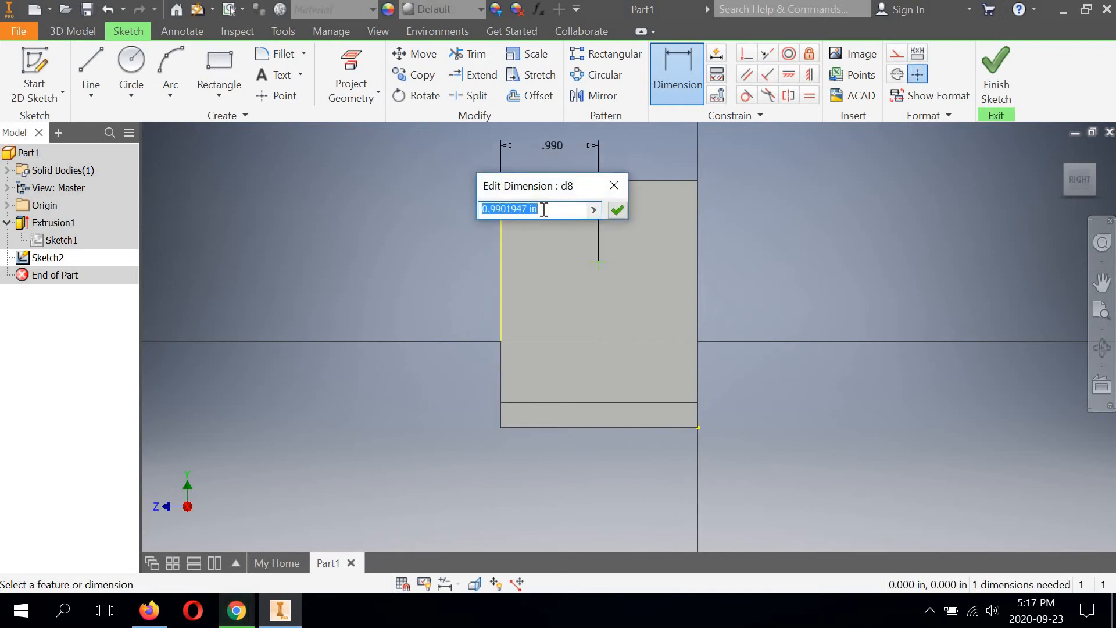
type("1")
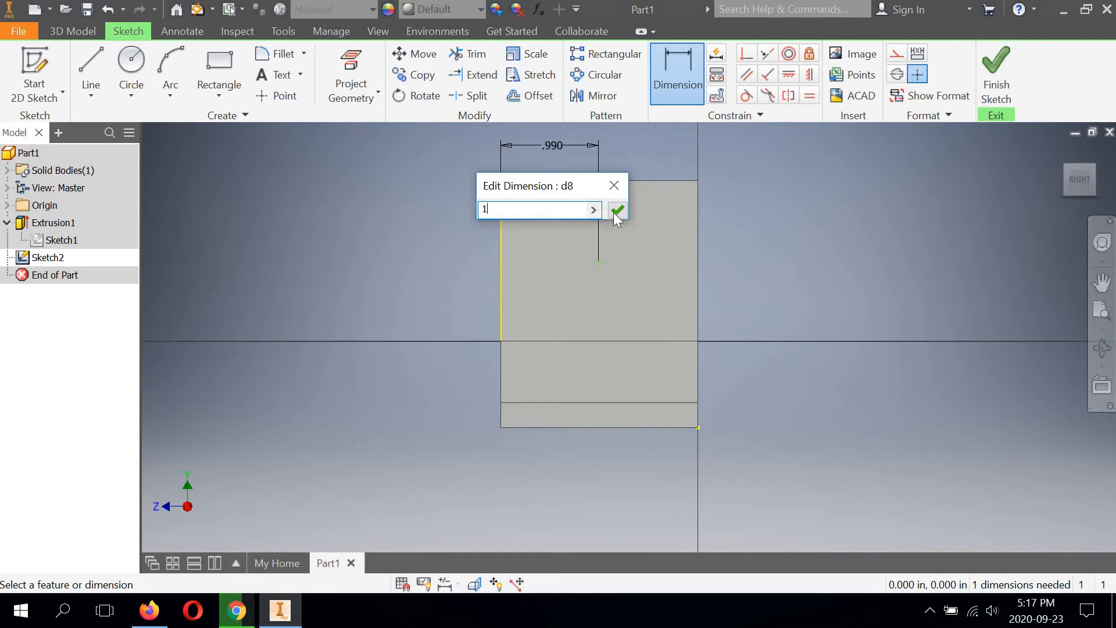
left_click(617, 210)
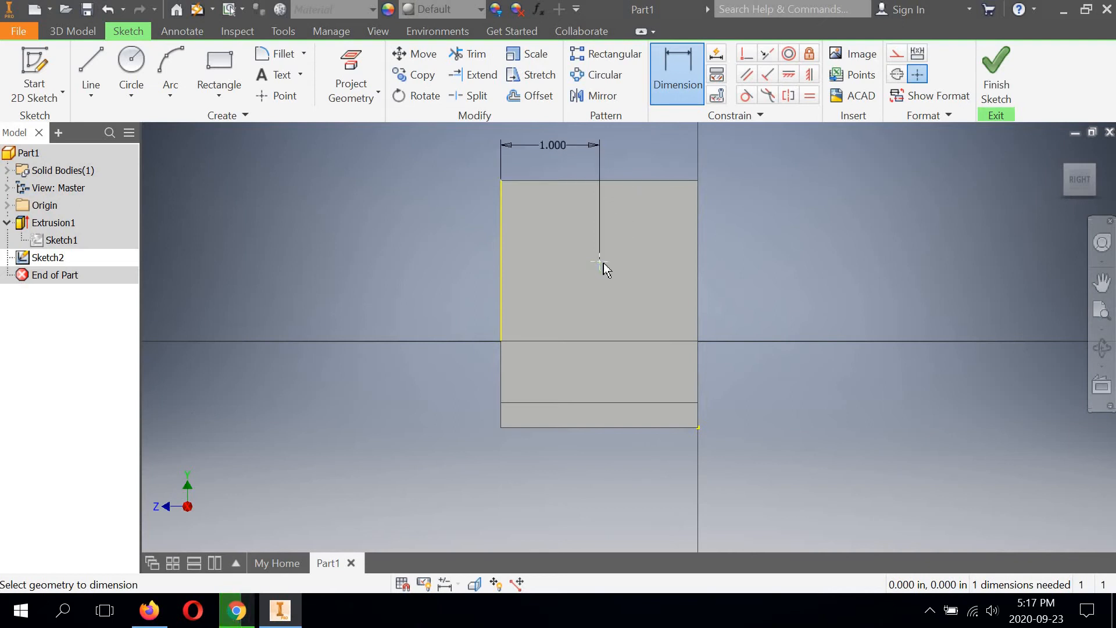
Step: Dimension the point's vertical distance from the face's top edge as 3/4 in
left_click(602, 225)
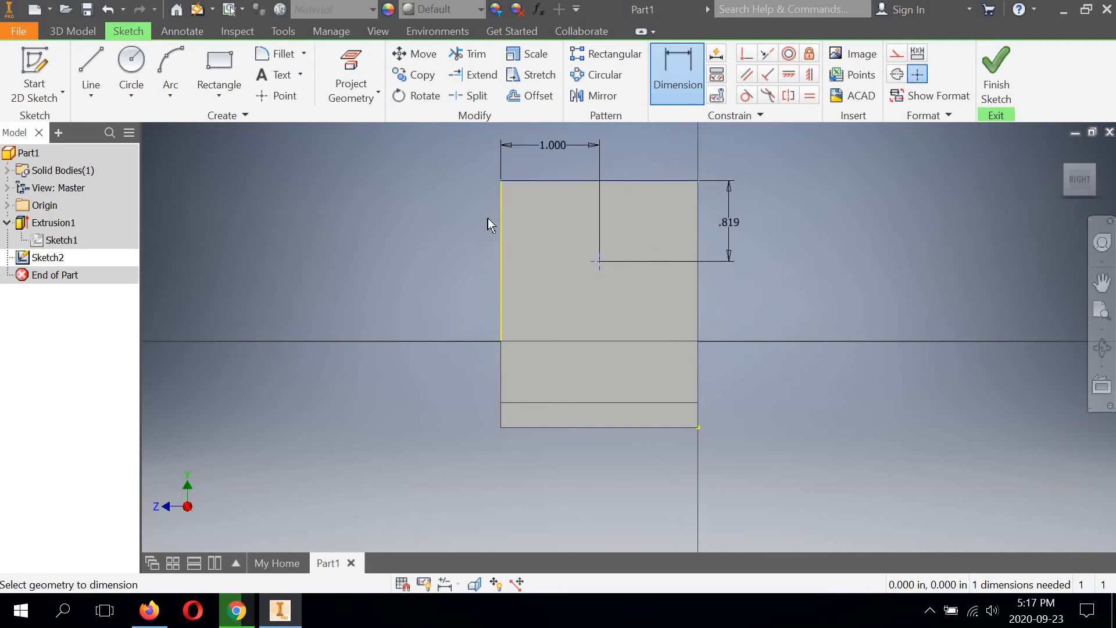
left_click(458, 224)
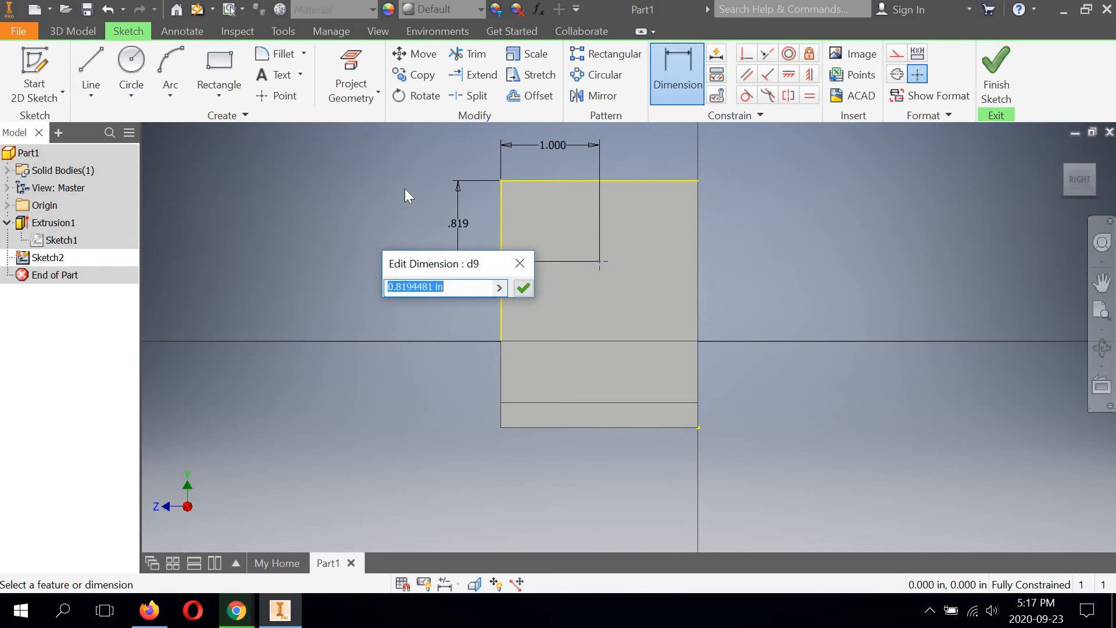
type("3/4")
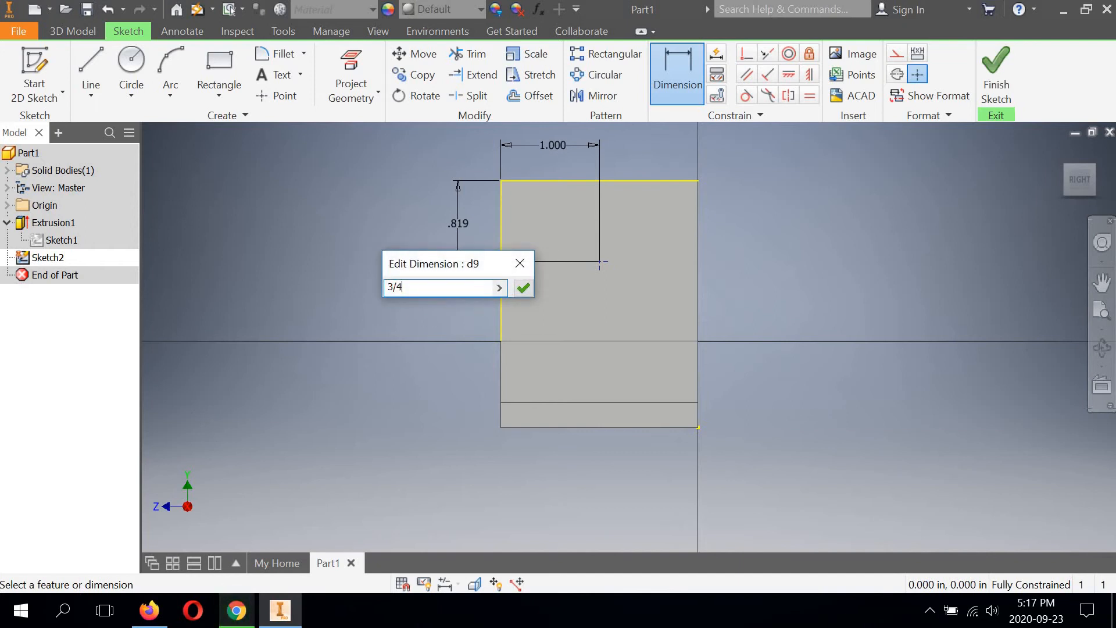
left_click(523, 289)
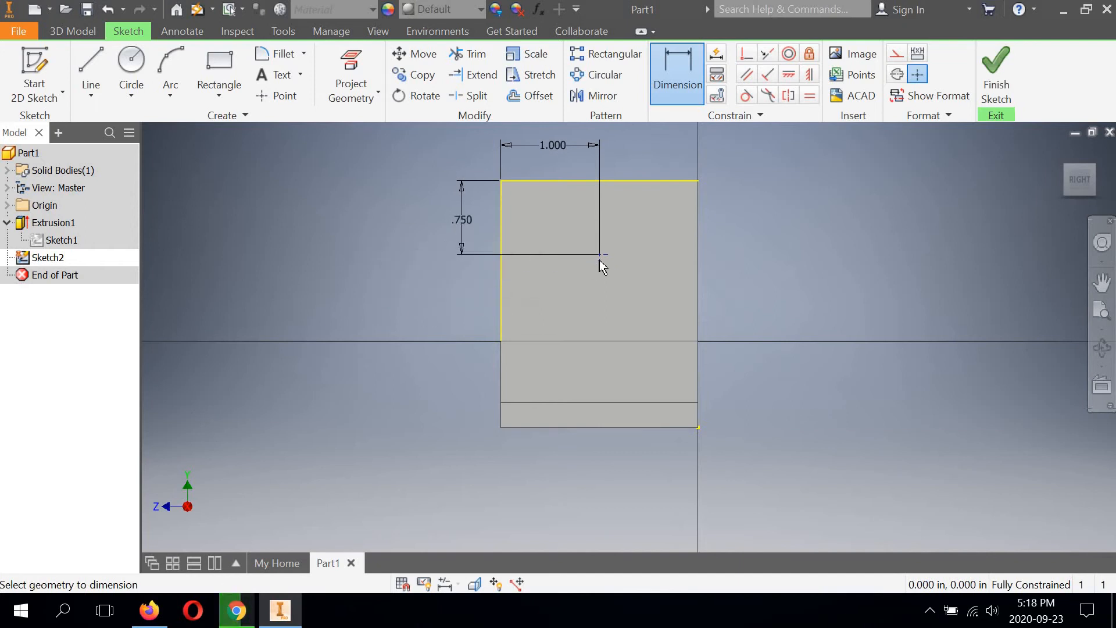
scroll(603, 260, "up", 3)
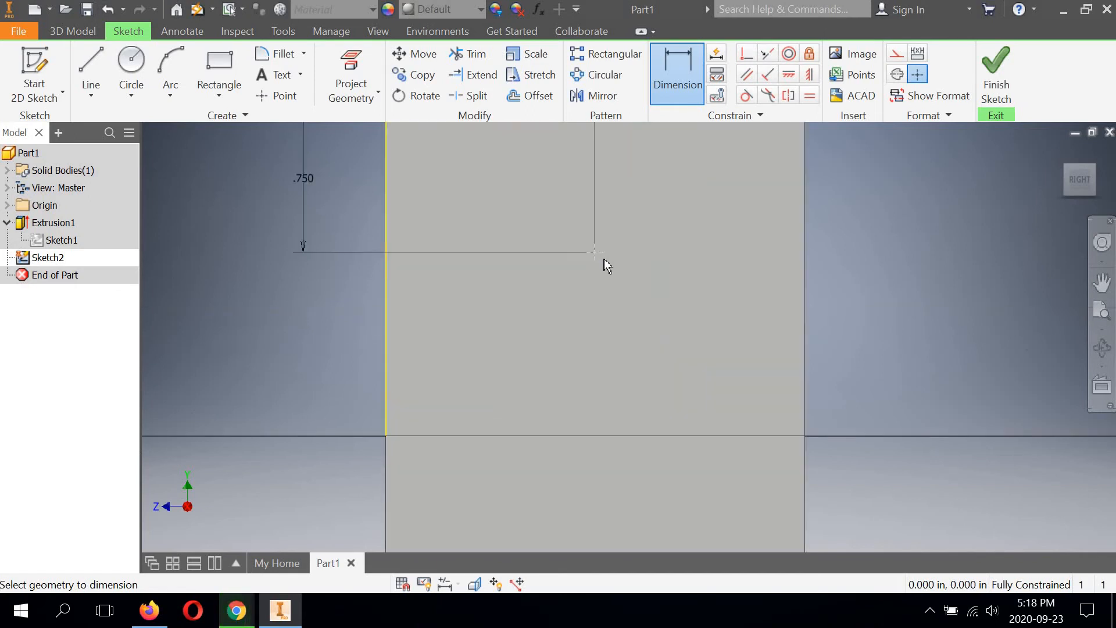
scroll(604, 260, "down", 3)
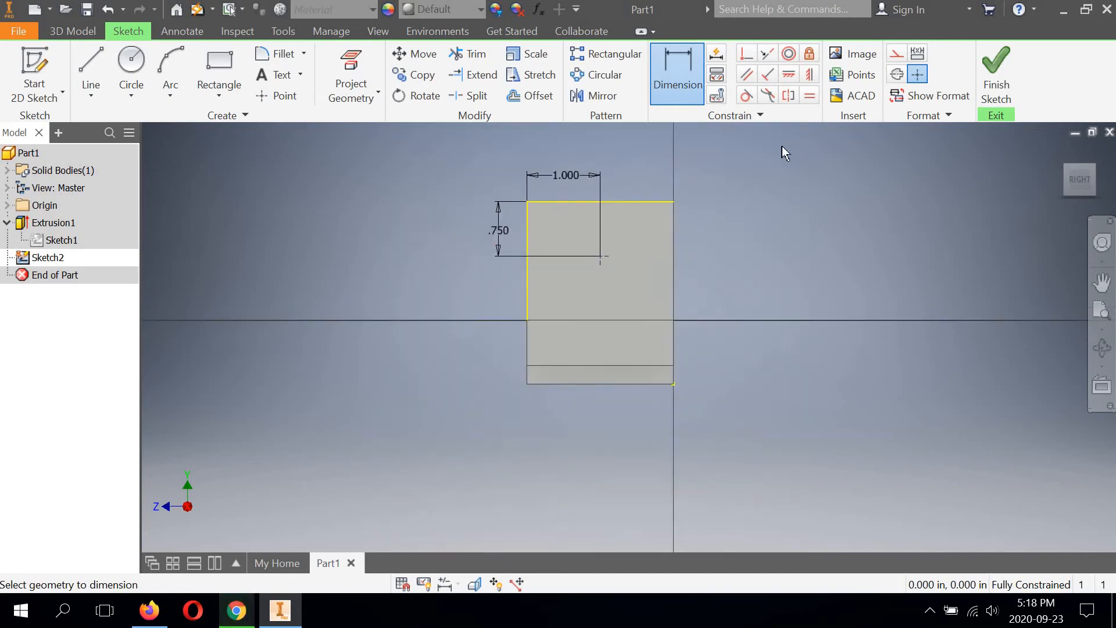
Step: Finish the sketch and cut a simple 5/8 in diameter hole through all at the point on the upright leg
left_click(992, 64)
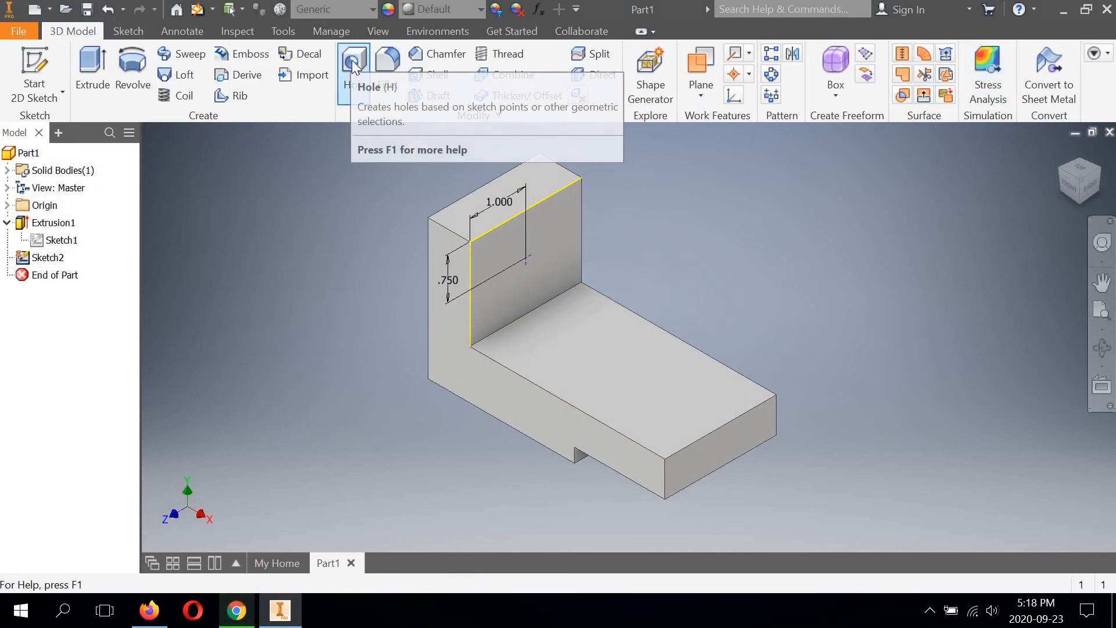
left_click(354, 66)
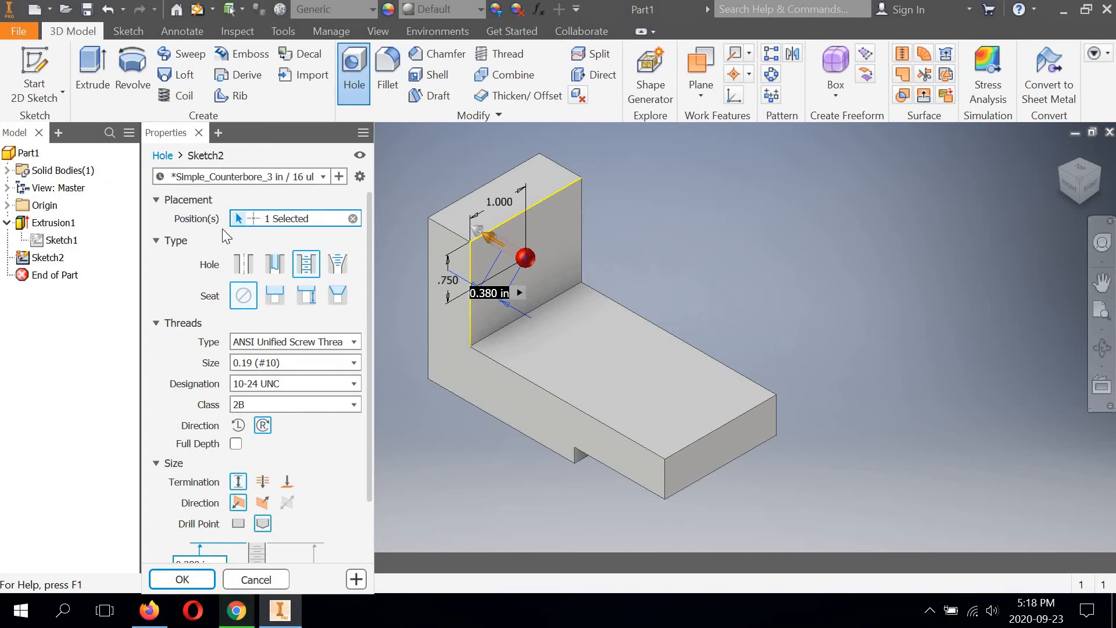
left_click(243, 265)
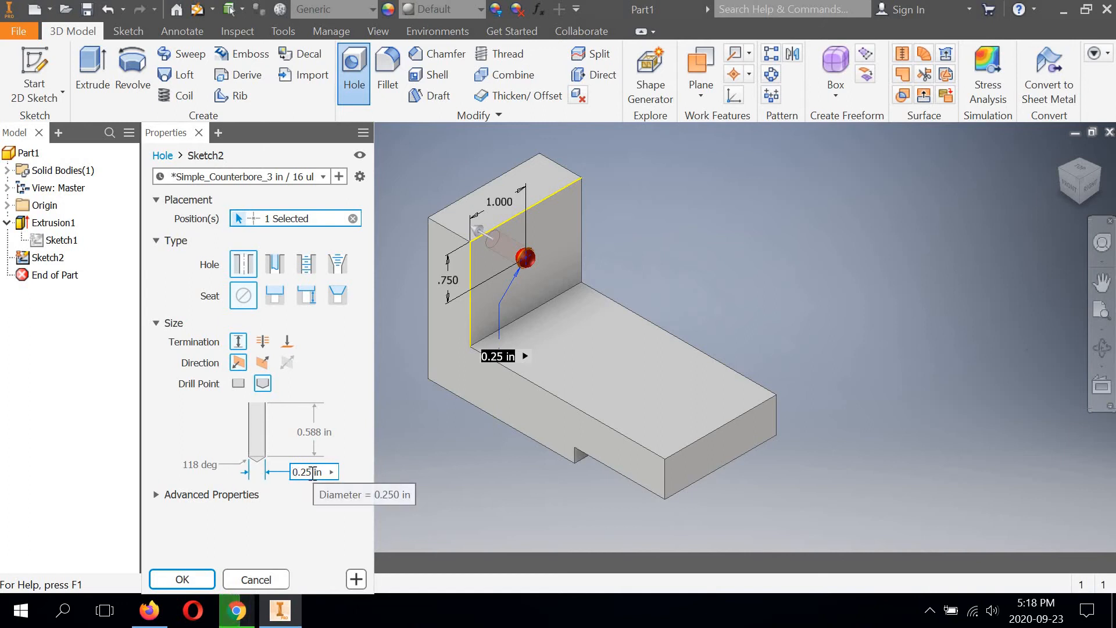
left_click_drag(313, 472, 278, 474)
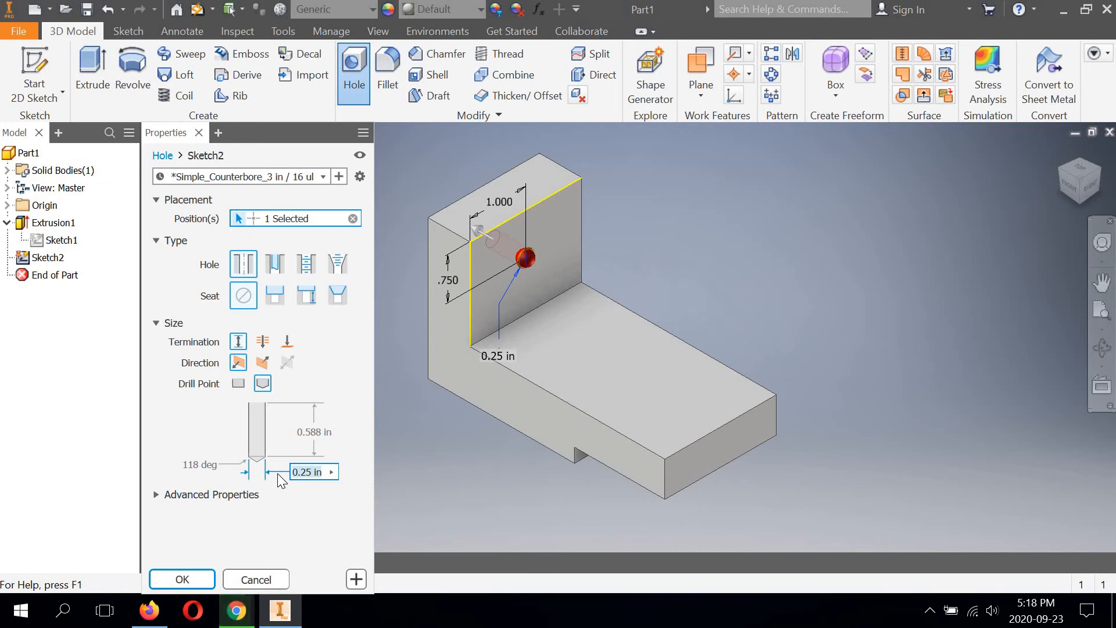
type("5/8")
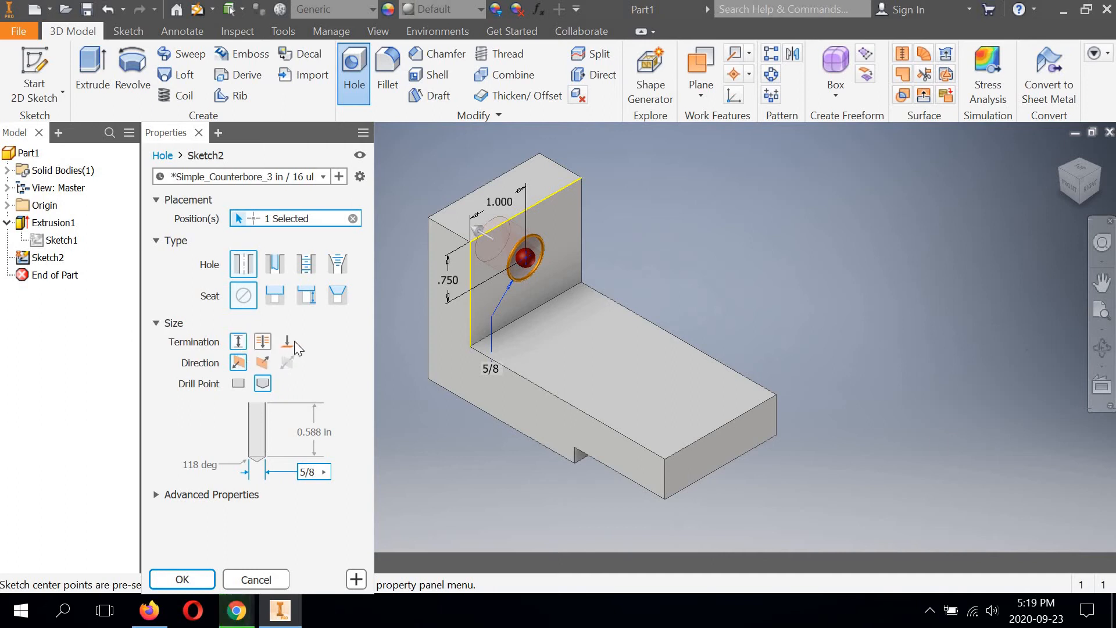
left_click(265, 342)
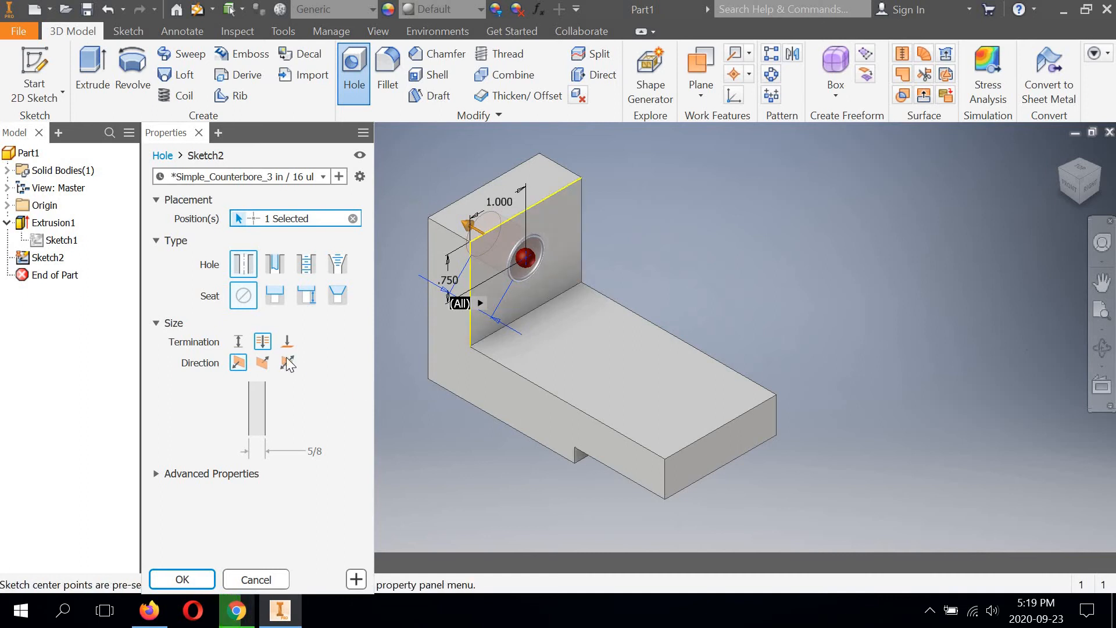
left_click(178, 577)
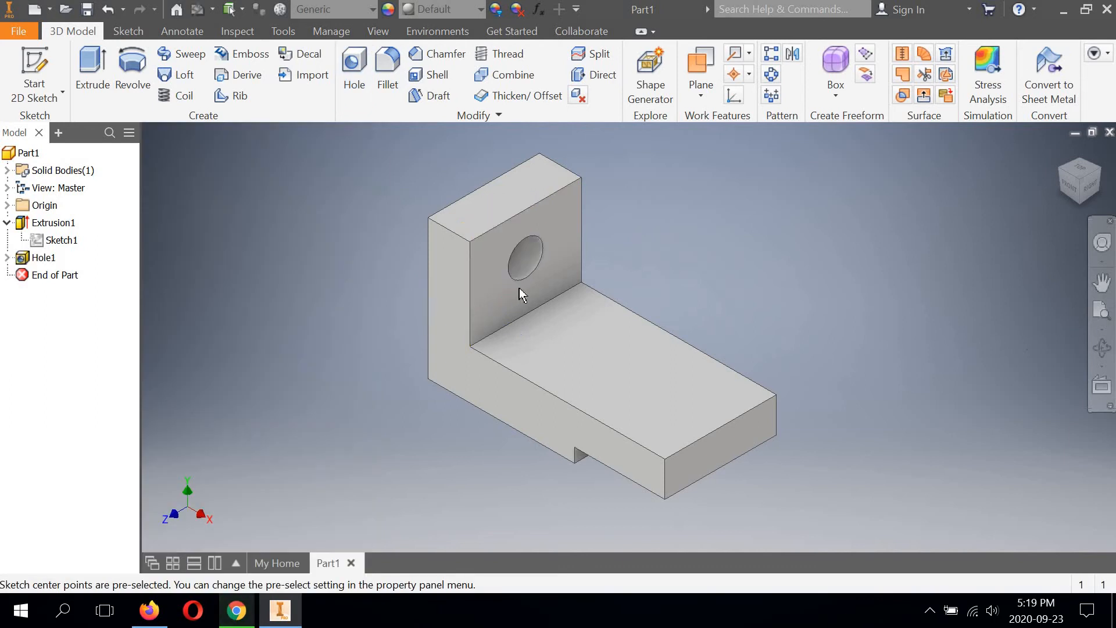
left_click(1102, 283)
left_click(1102, 348)
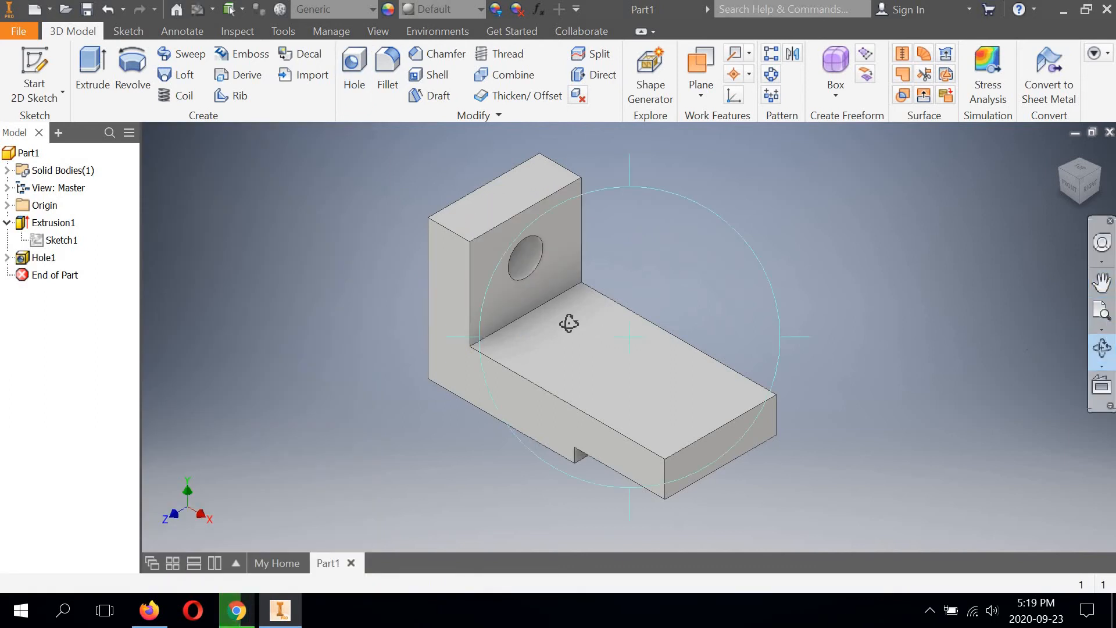
left_click_drag(568, 319, 610, 279)
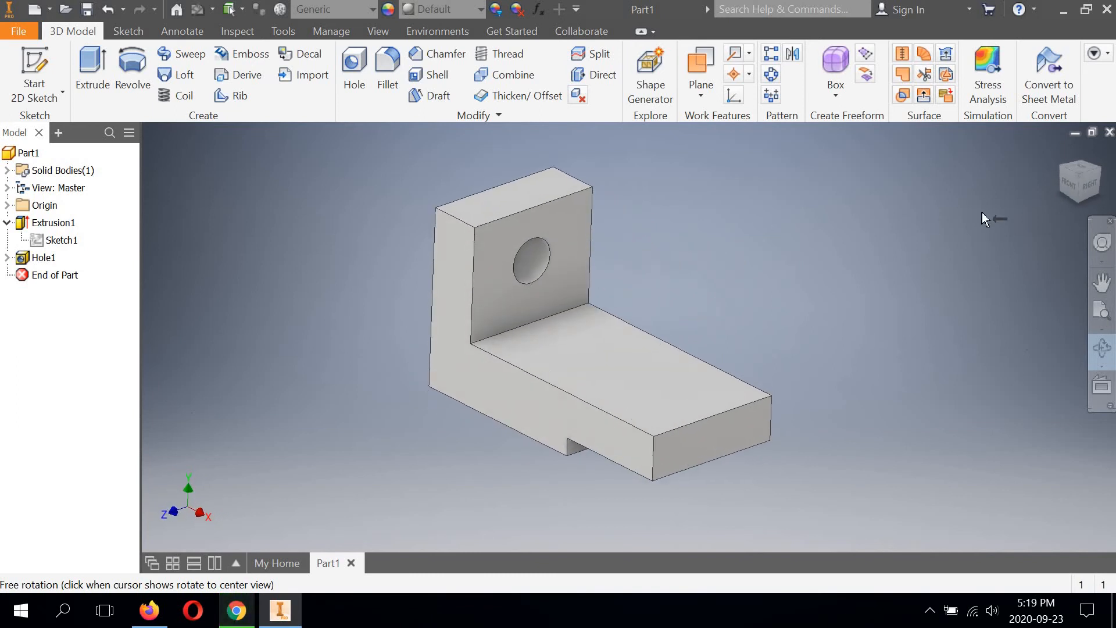
right_click(860, 212)
left_click(910, 211)
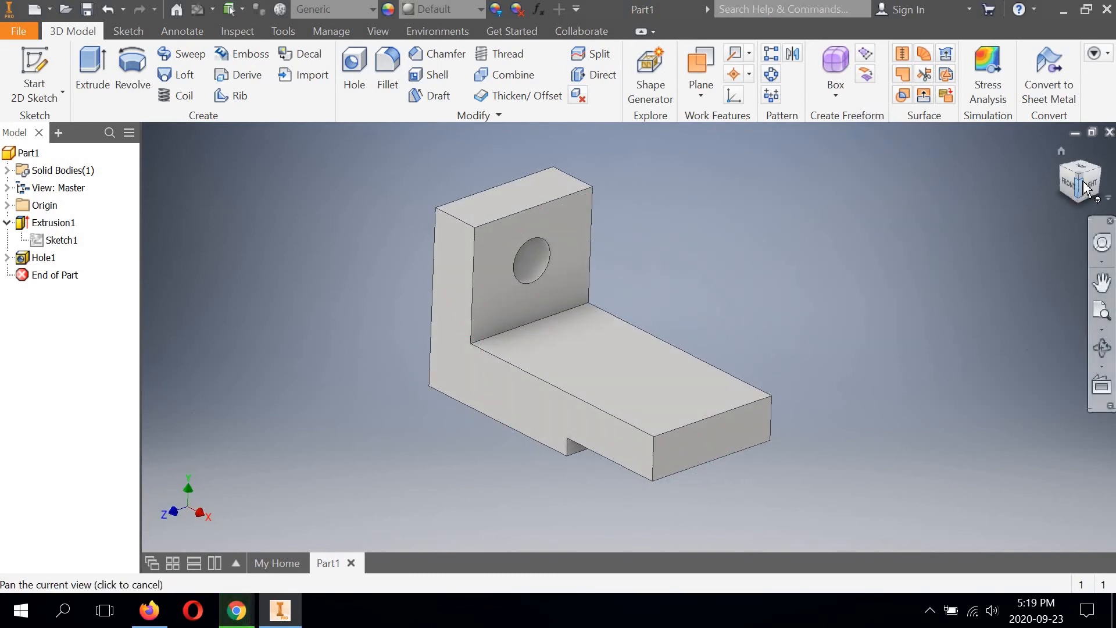
left_click(1060, 183)
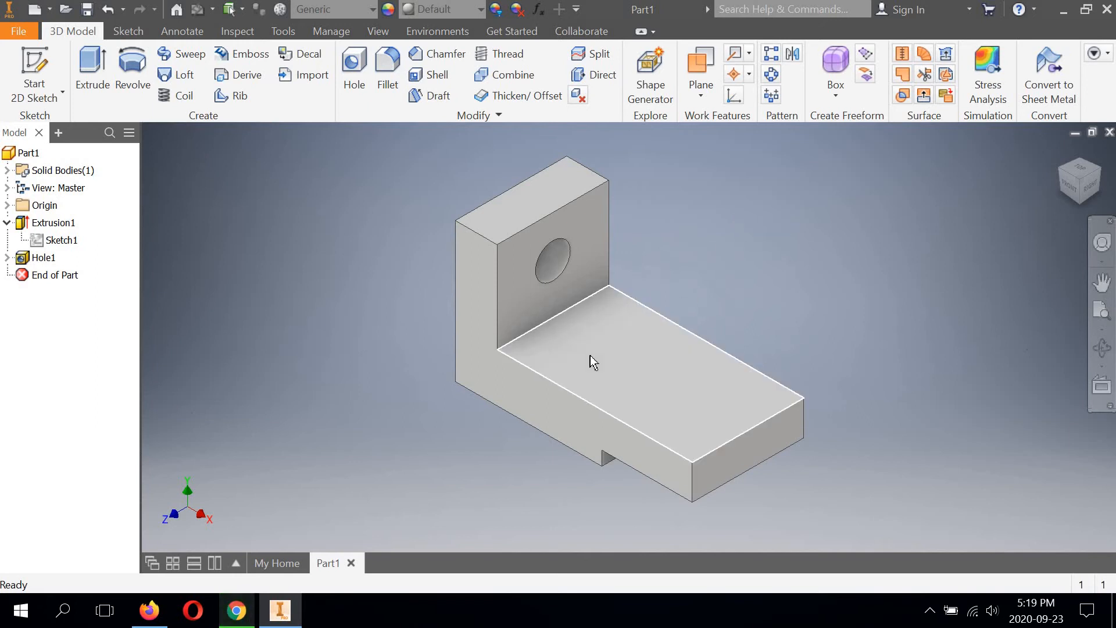
Step: Start a sketch on the base's upper face and place two points about 1.59 in and 3.15 in from its left edge, about 1 in below its top edge
left_click(26, 93)
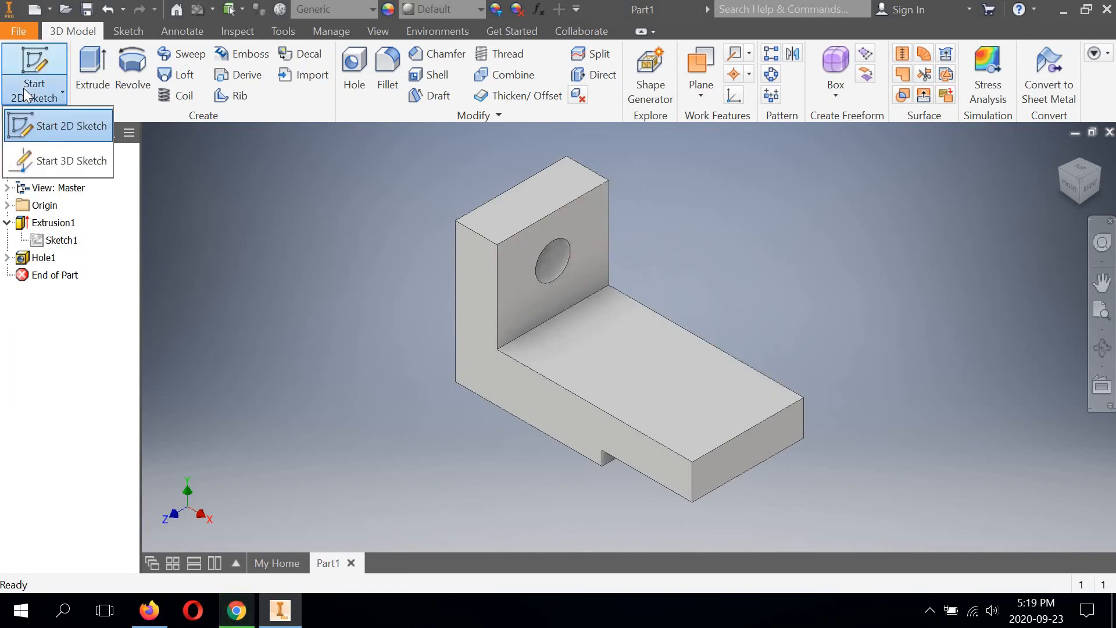
left_click(46, 130)
left_click(626, 372)
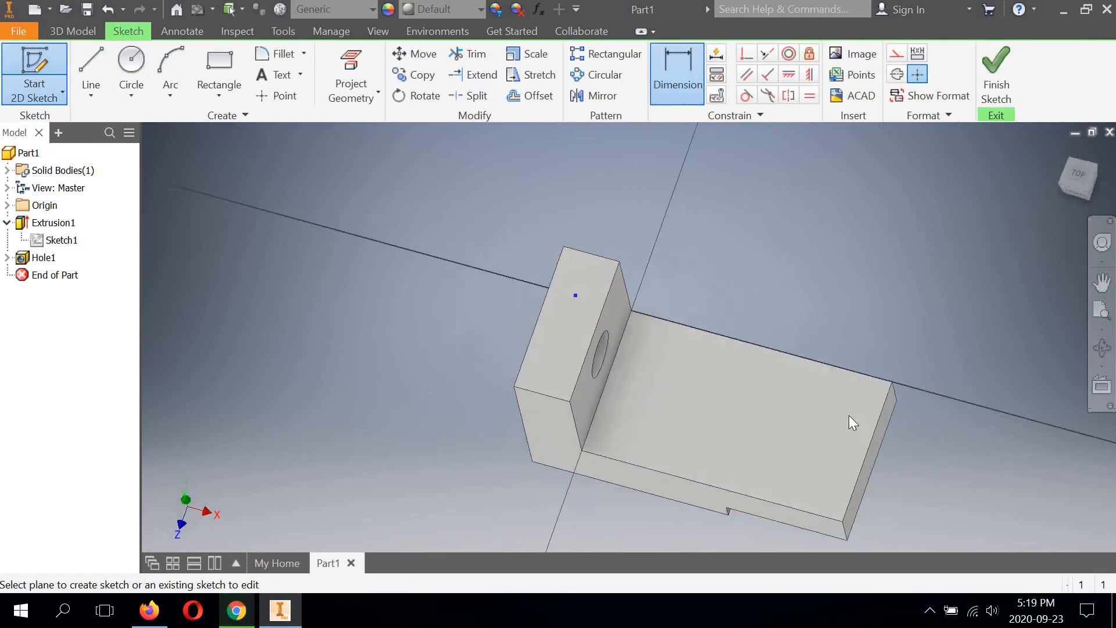
left_click(276, 96)
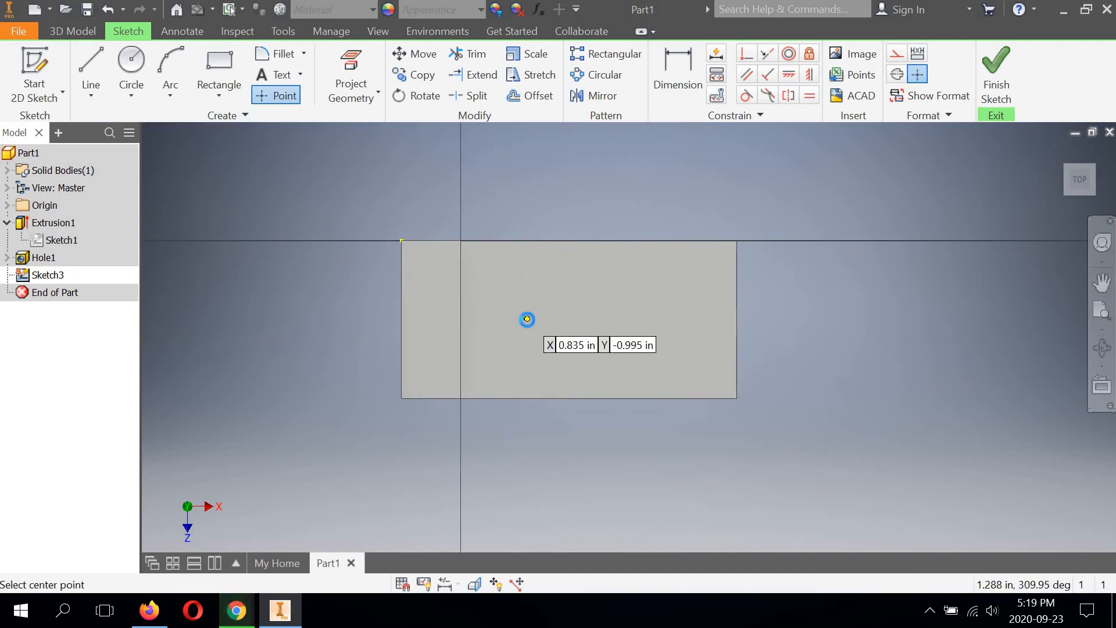
left_click(526, 319)
left_click(650, 318)
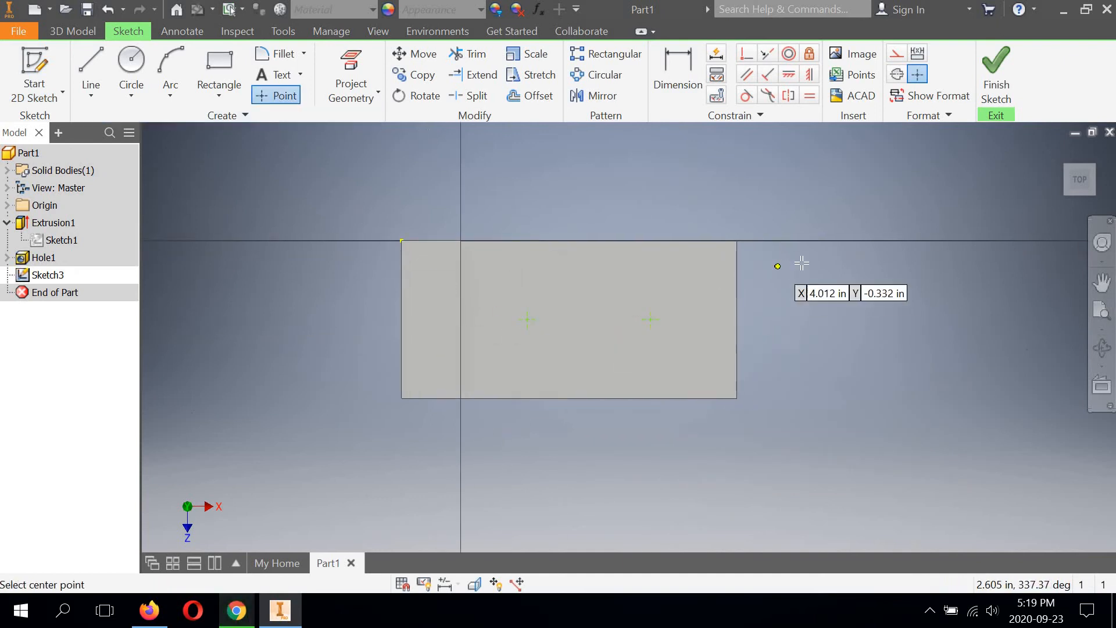
right_click(802, 262)
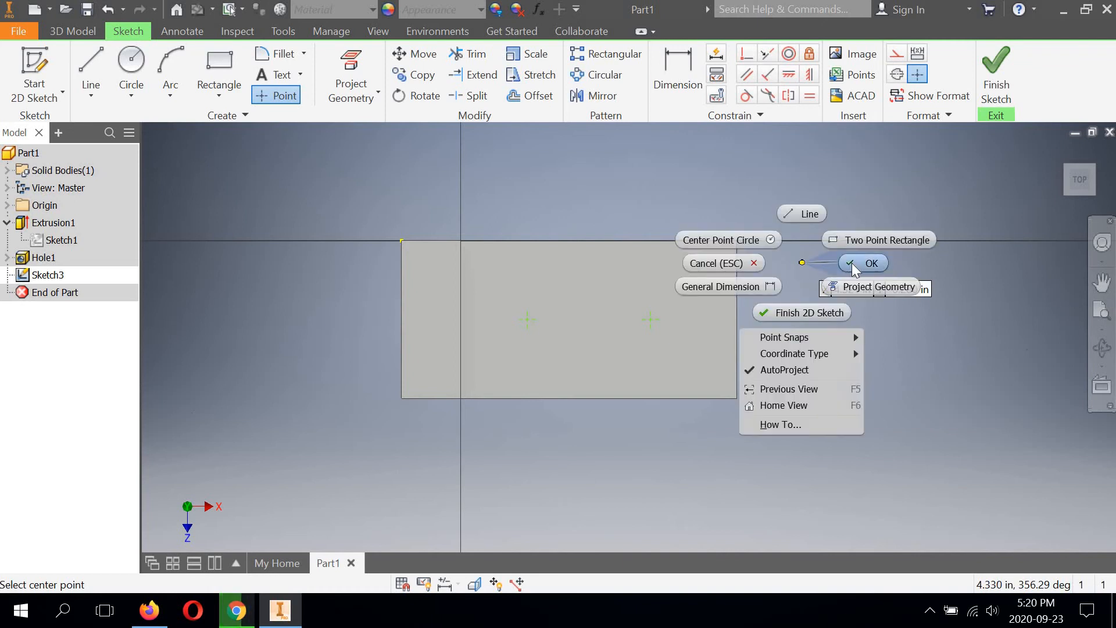
left_click(849, 263)
Step: Dimension the left point's horizontal distance from the part's left edge as 1.75 in
left_click(680, 56)
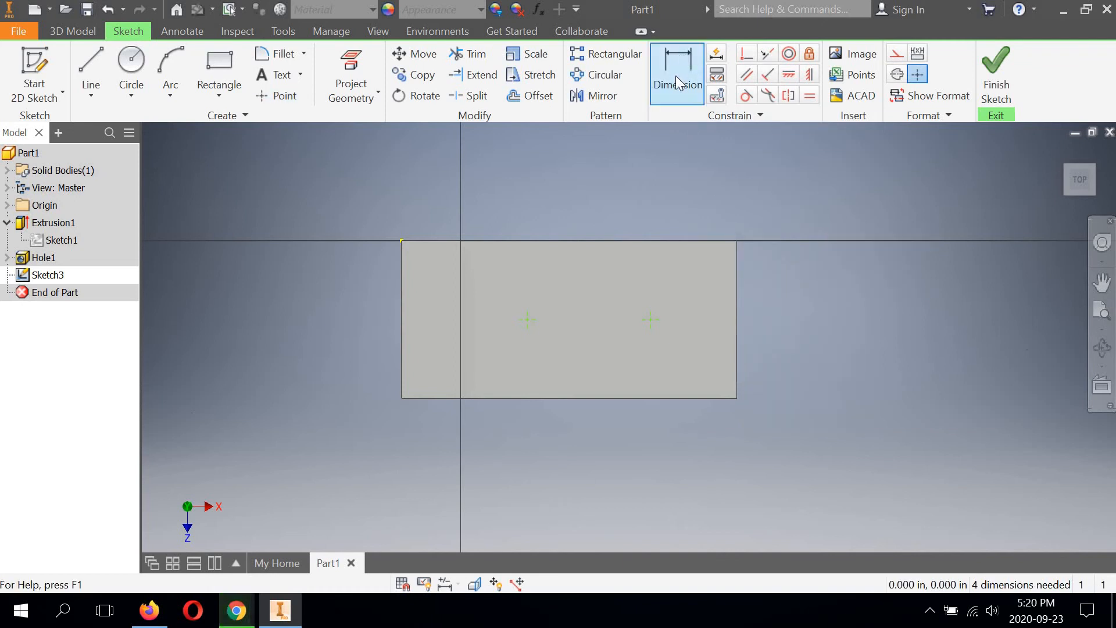
middle_click_drag(642, 279, 682, 286)
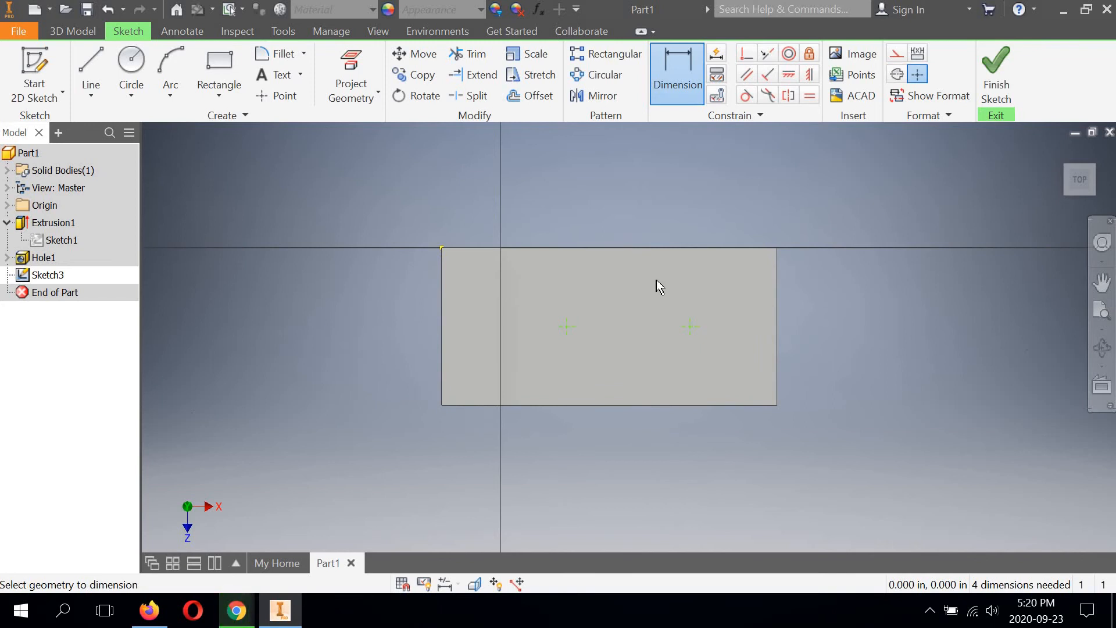
left_click(442, 314)
left_click(566, 326)
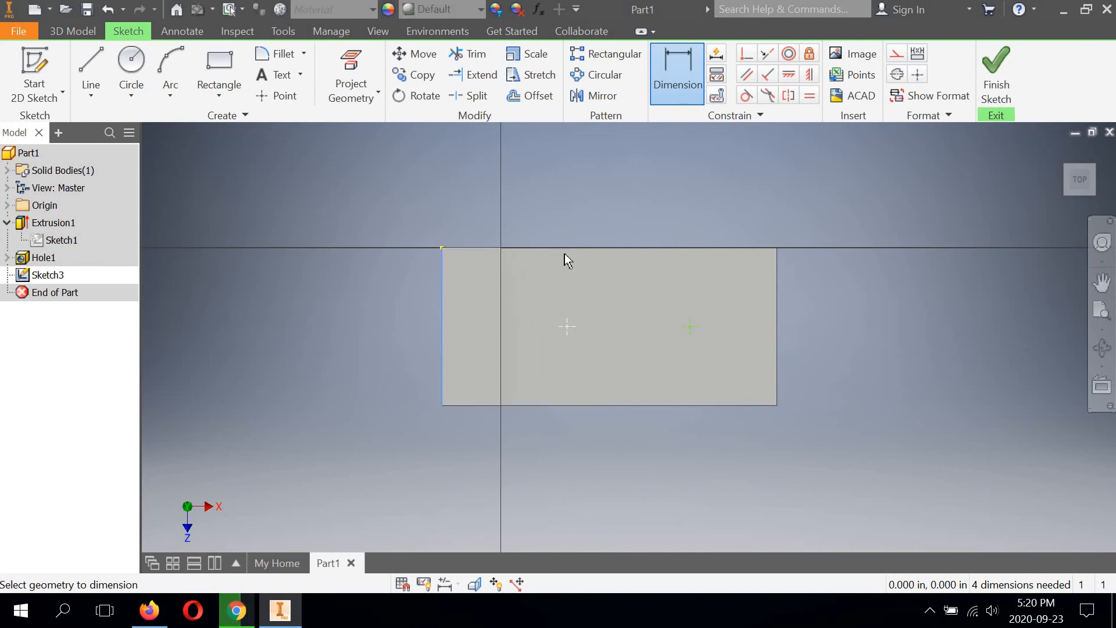
left_click(514, 187)
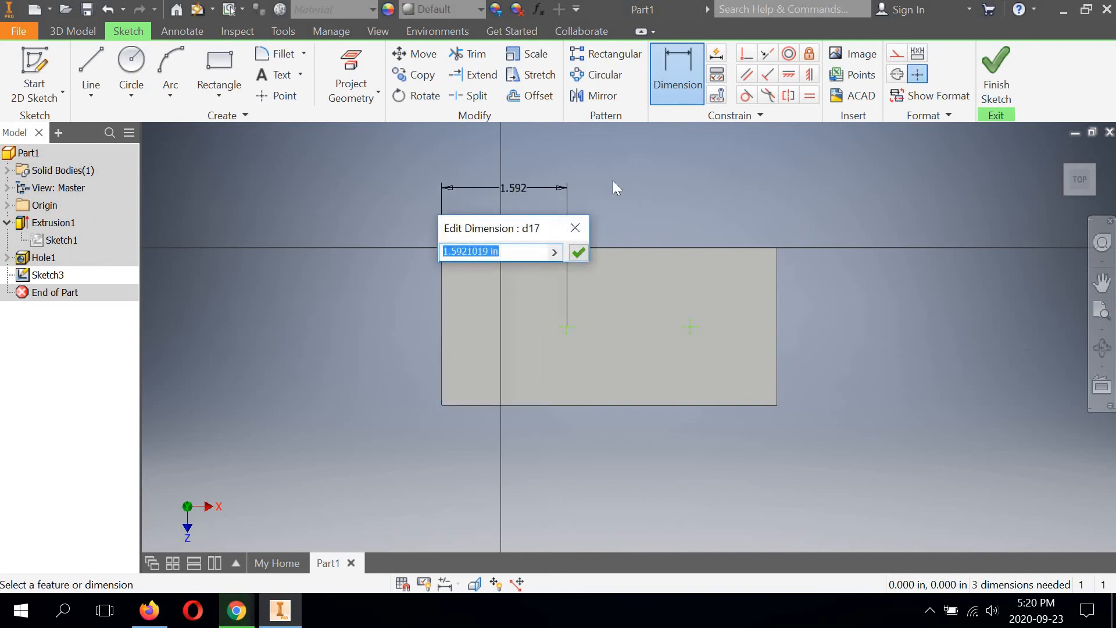
type("1.75")
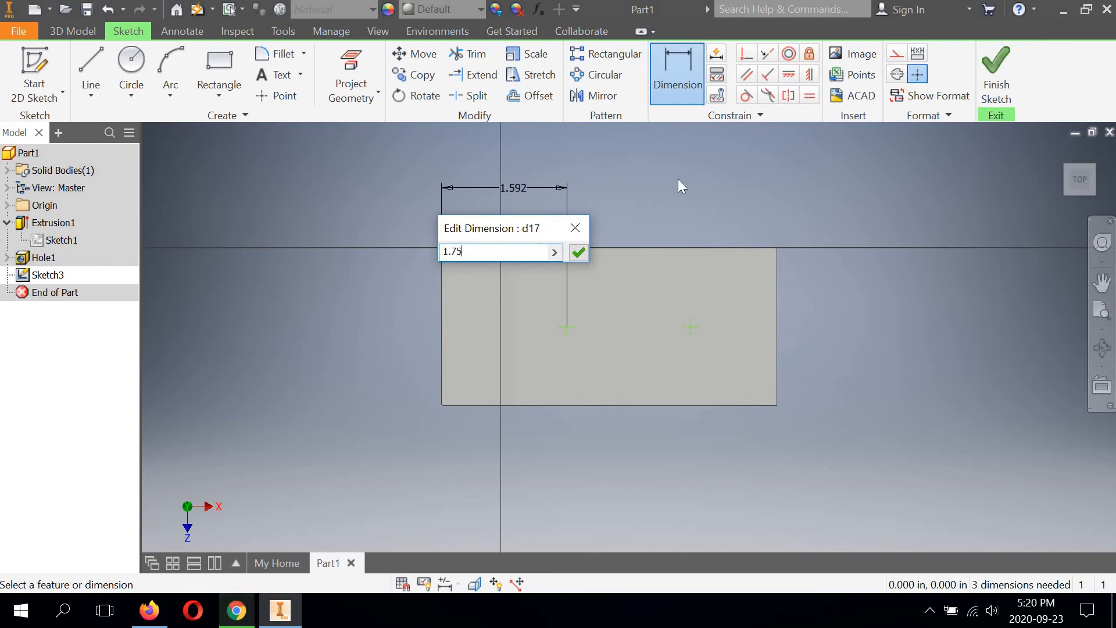
left_click(579, 254)
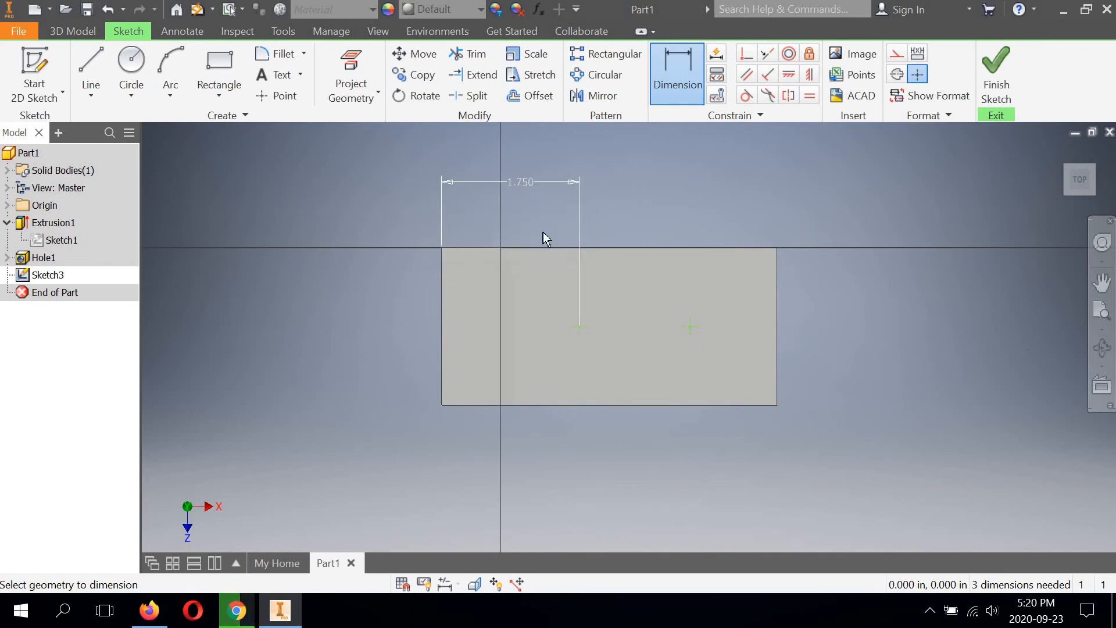
Step: Dimension the horizontal spacing between the two points as 1.5 in
left_click(689, 327)
left_click(640, 186)
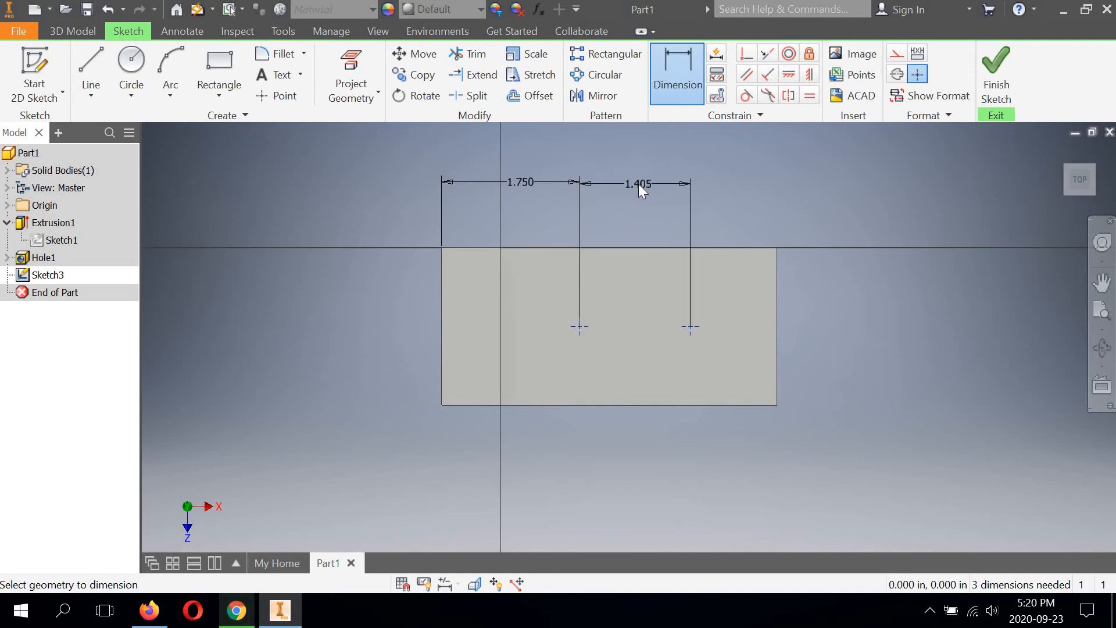
left_click(638, 184)
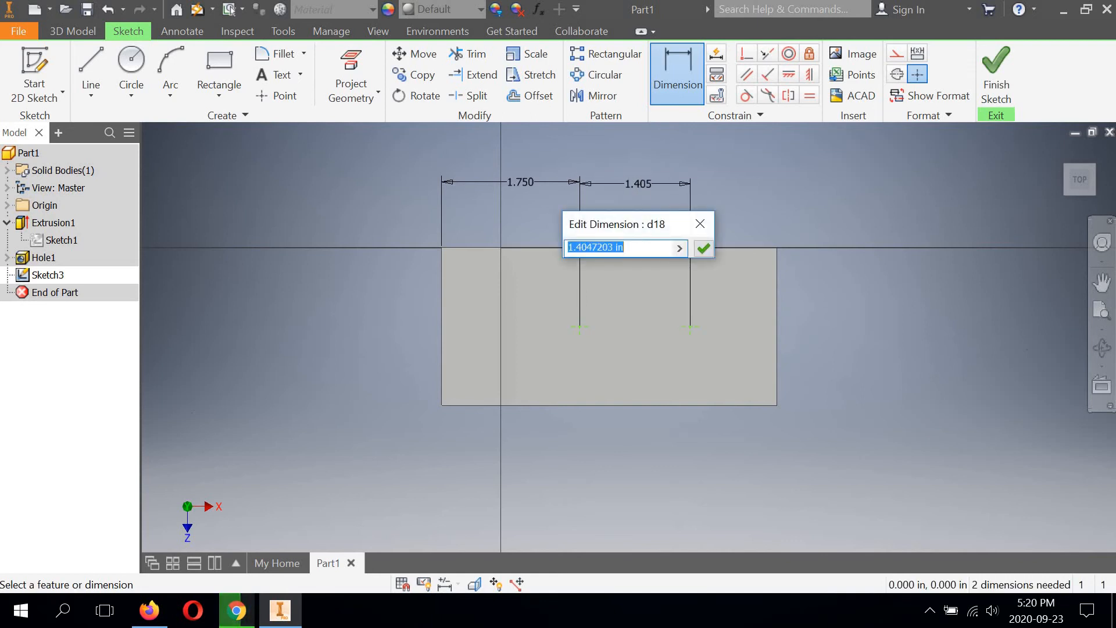
type("1.5")
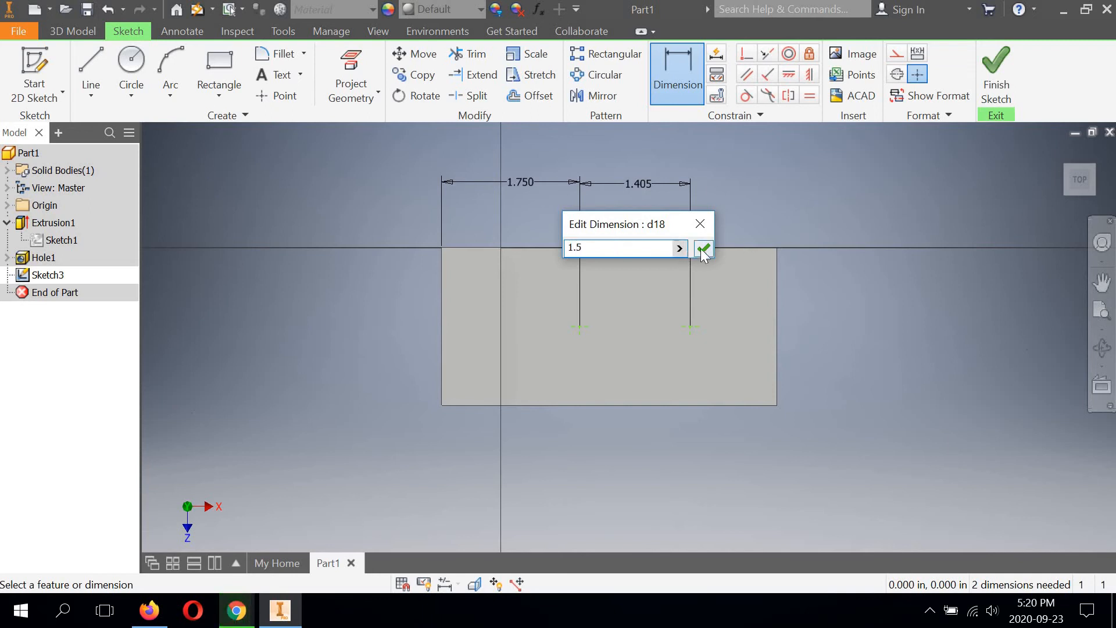
left_click(703, 249)
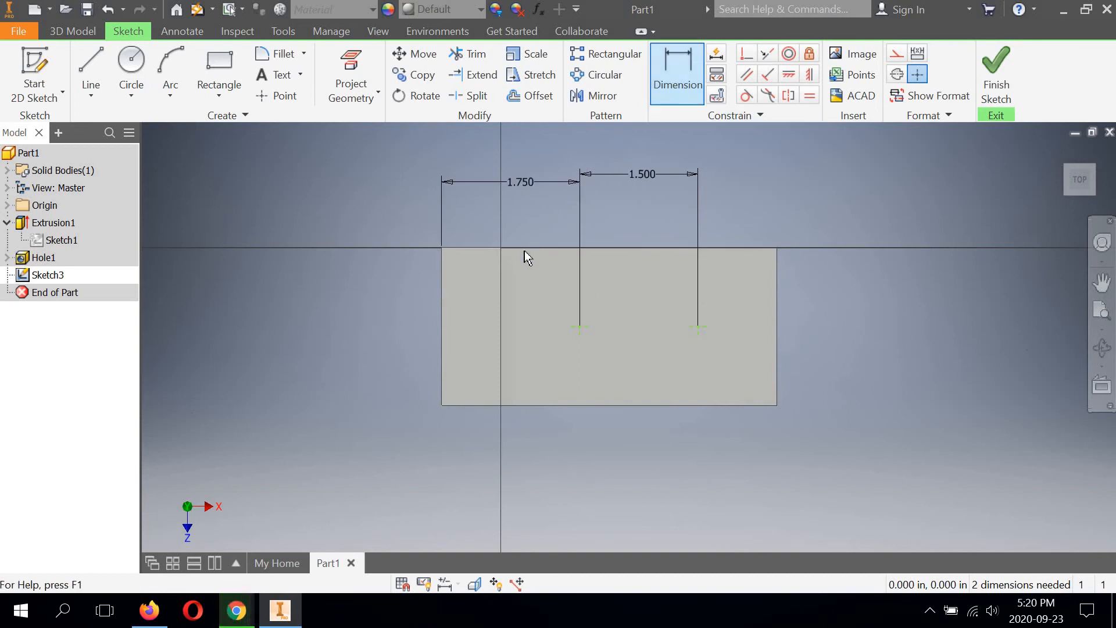
Step: Dimension the left point's vertical distance from the part's top edge as 1 in
left_click(481, 248)
left_click(579, 328)
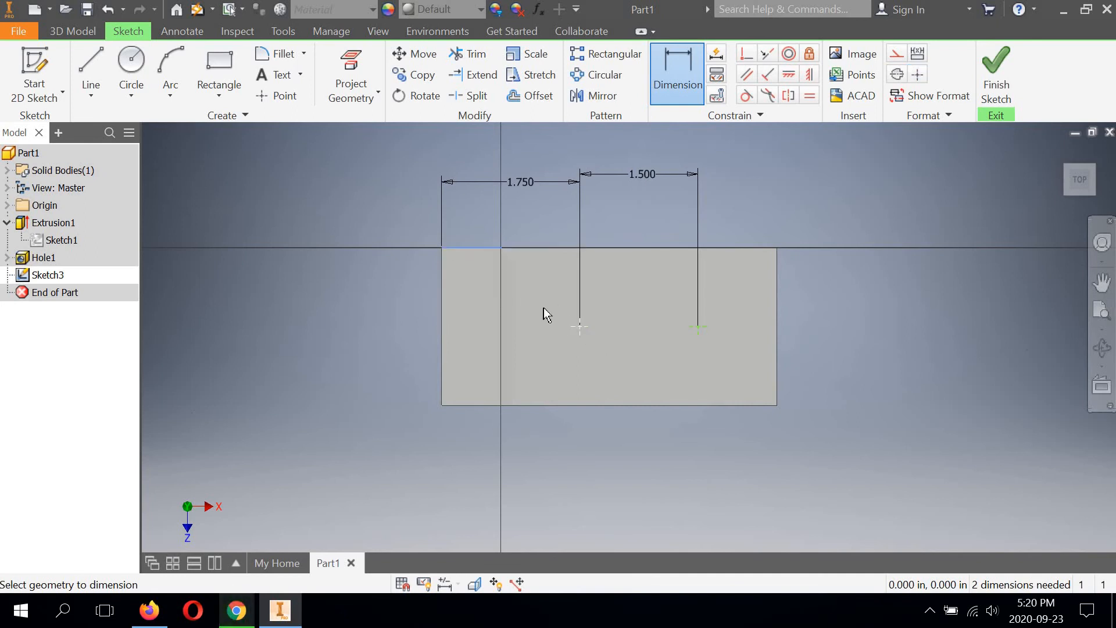
left_click(396, 283)
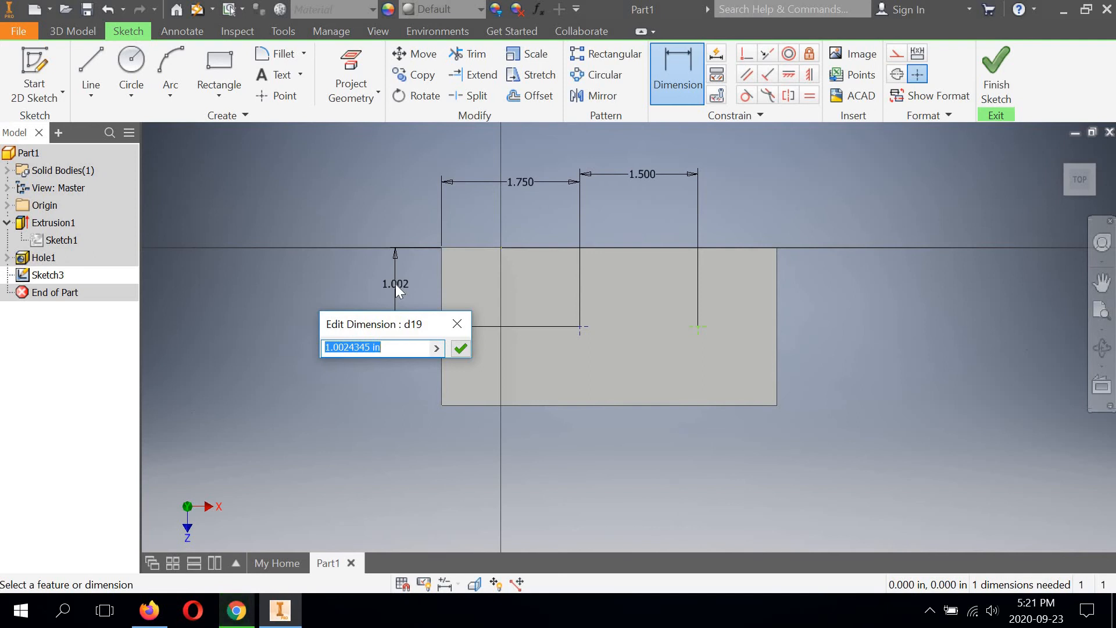
type("1")
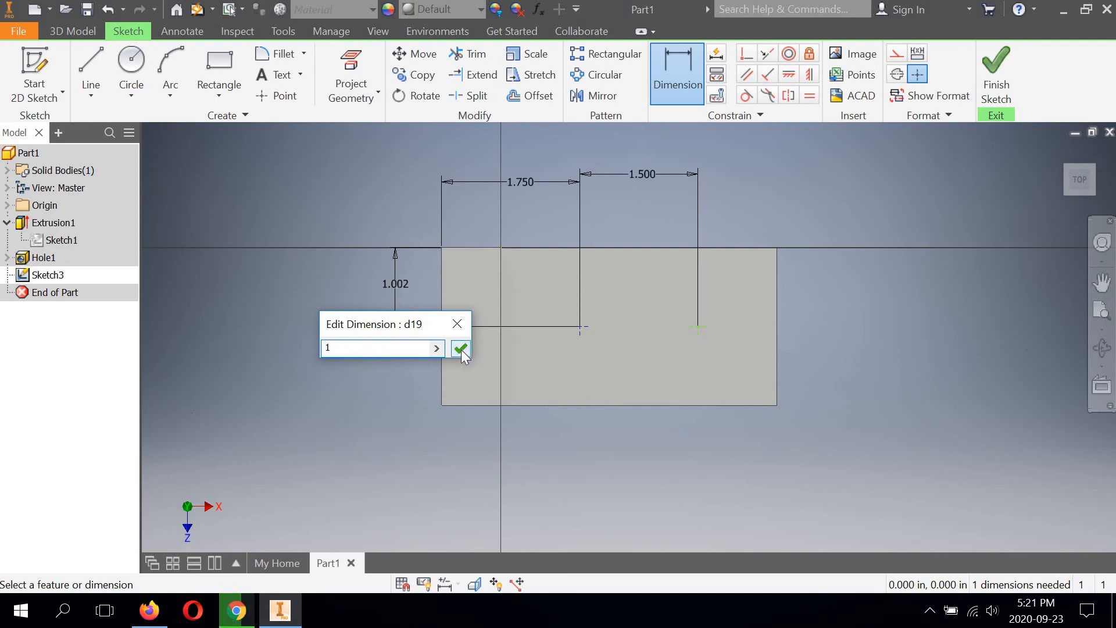
left_click(460, 348)
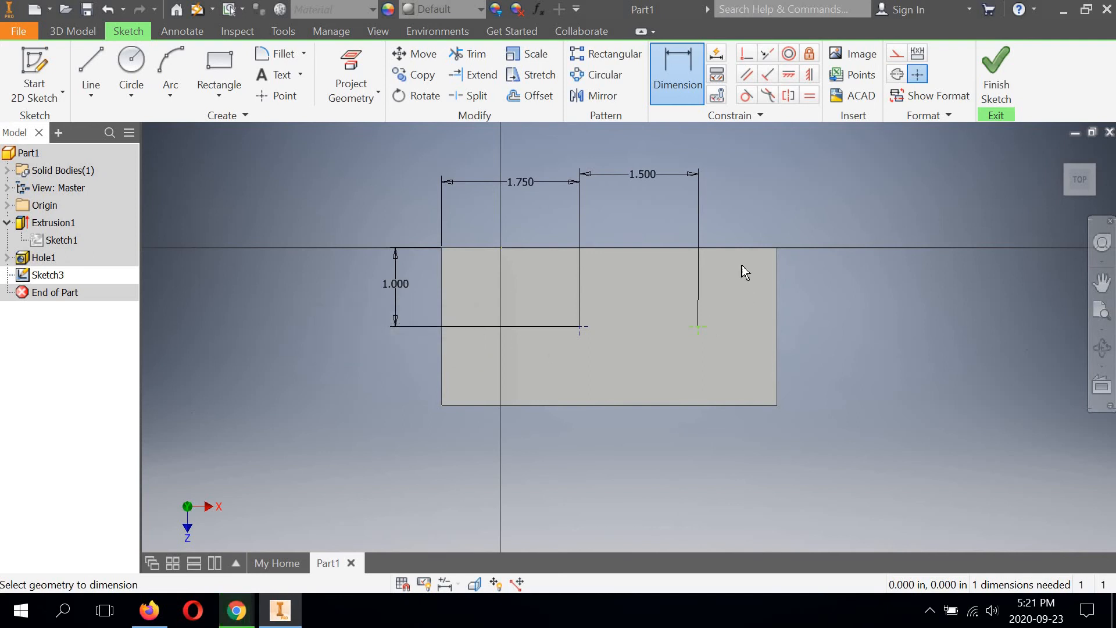
Step: Dimension the right point's vertical distance from the face's top edge as 1 in
left_click(699, 326)
left_click(793, 308)
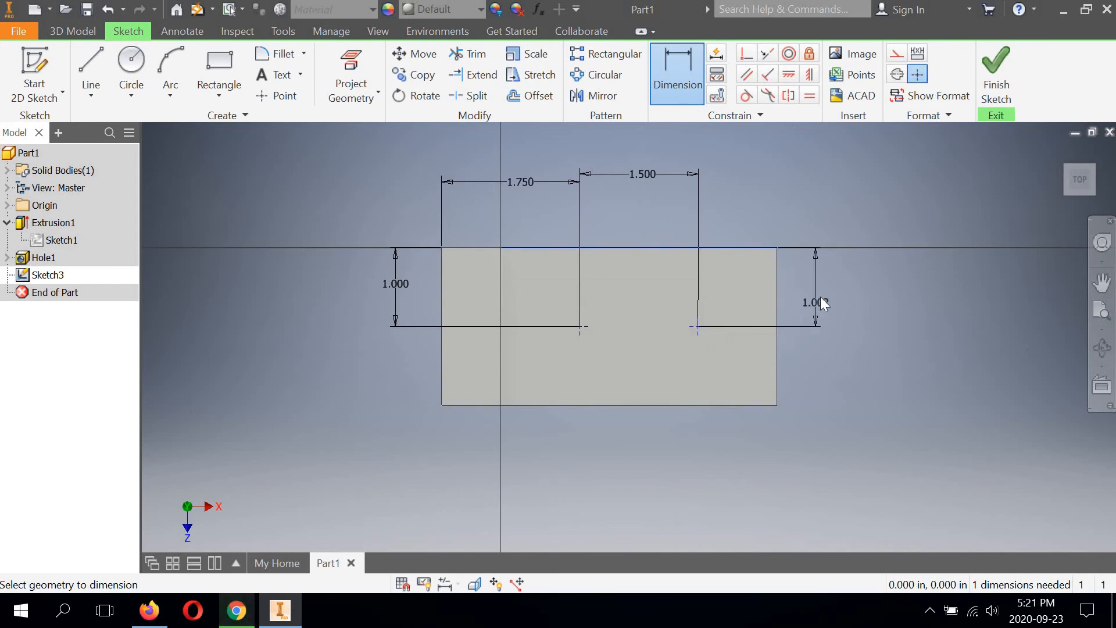
left_click(821, 294)
type("1")
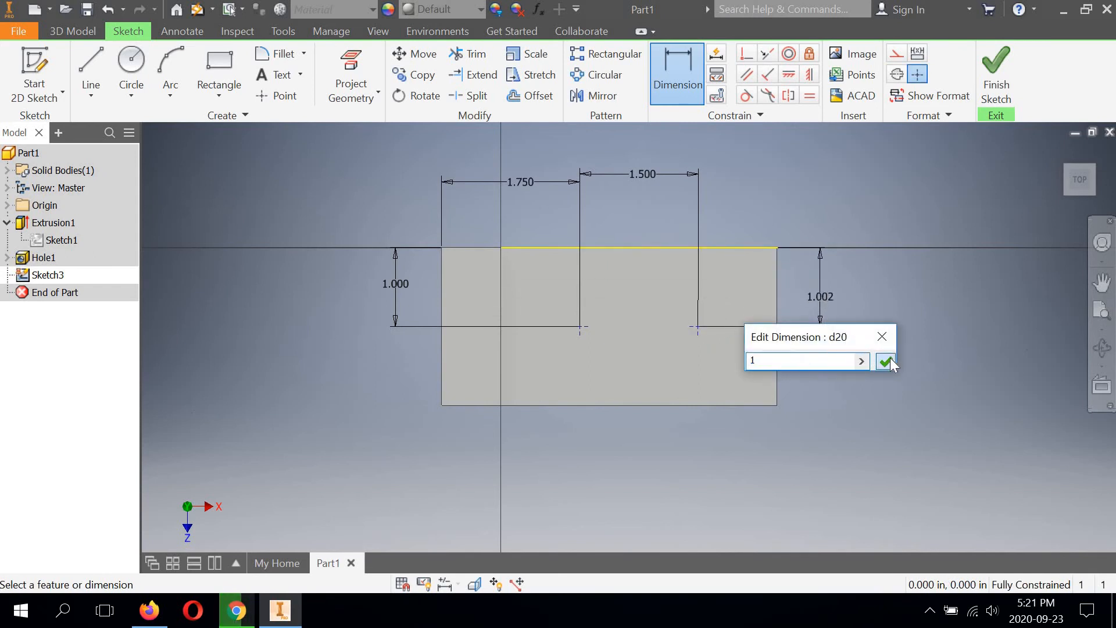
left_click(891, 359)
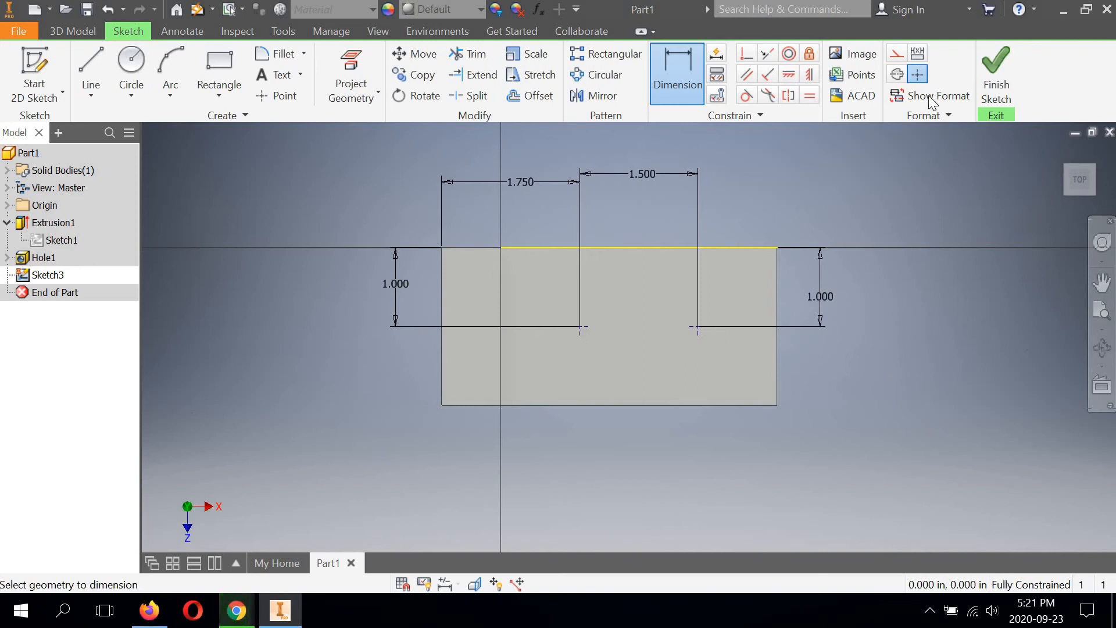
Step: Finish the sketch and cut simple 5/8 in through-all holes at both points on the base
left_click(983, 69)
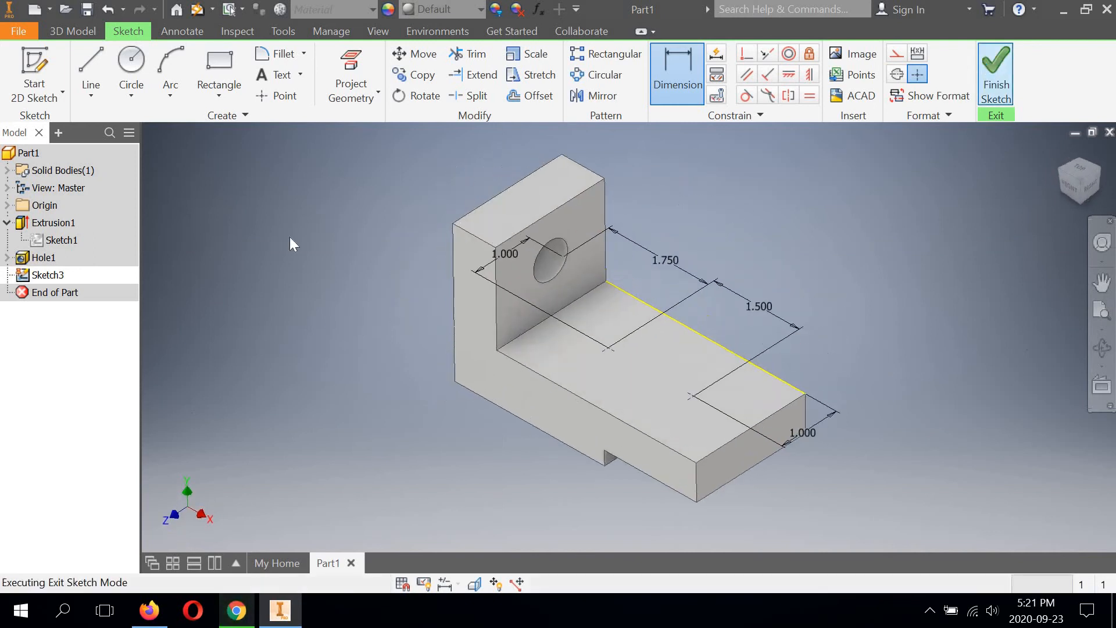
left_click(353, 69)
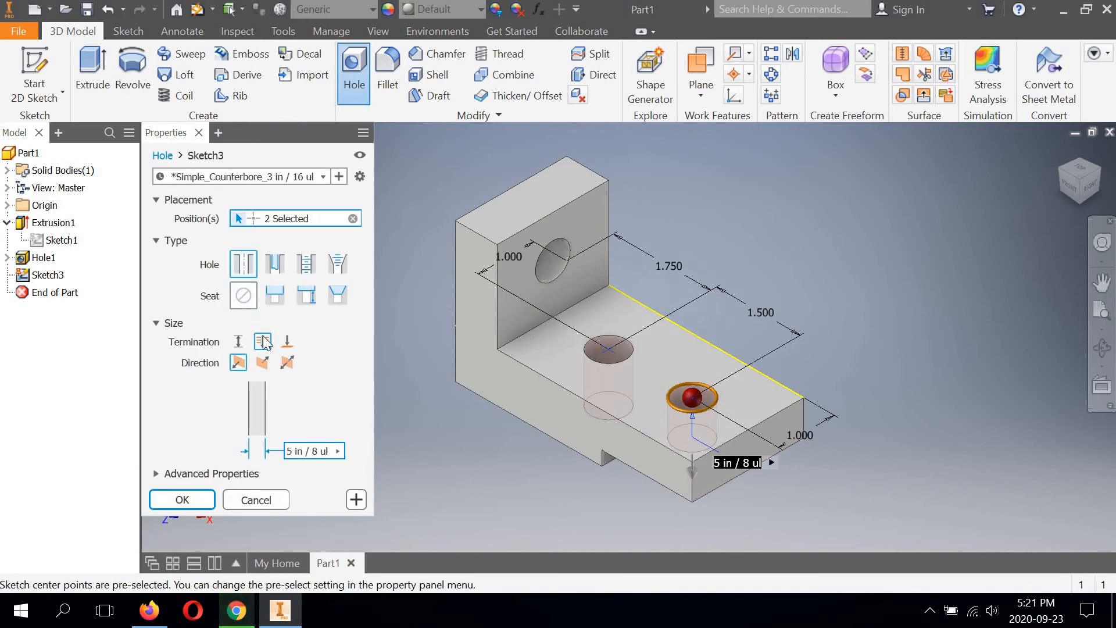
left_click(175, 498)
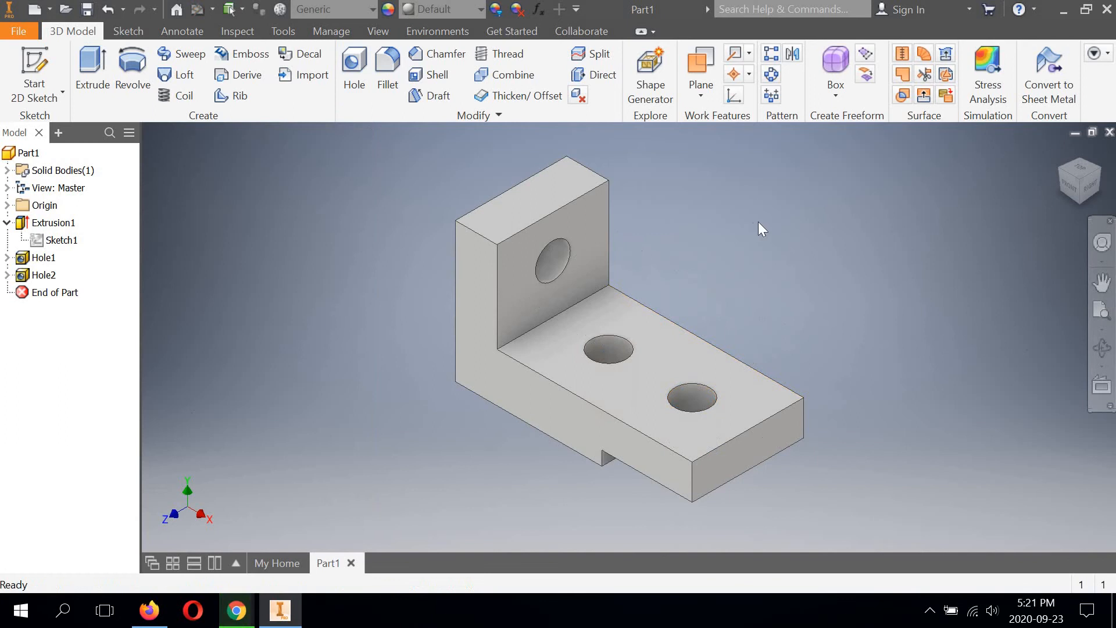
left_click(1102, 348)
left_click_drag(563, 436, 612, 448)
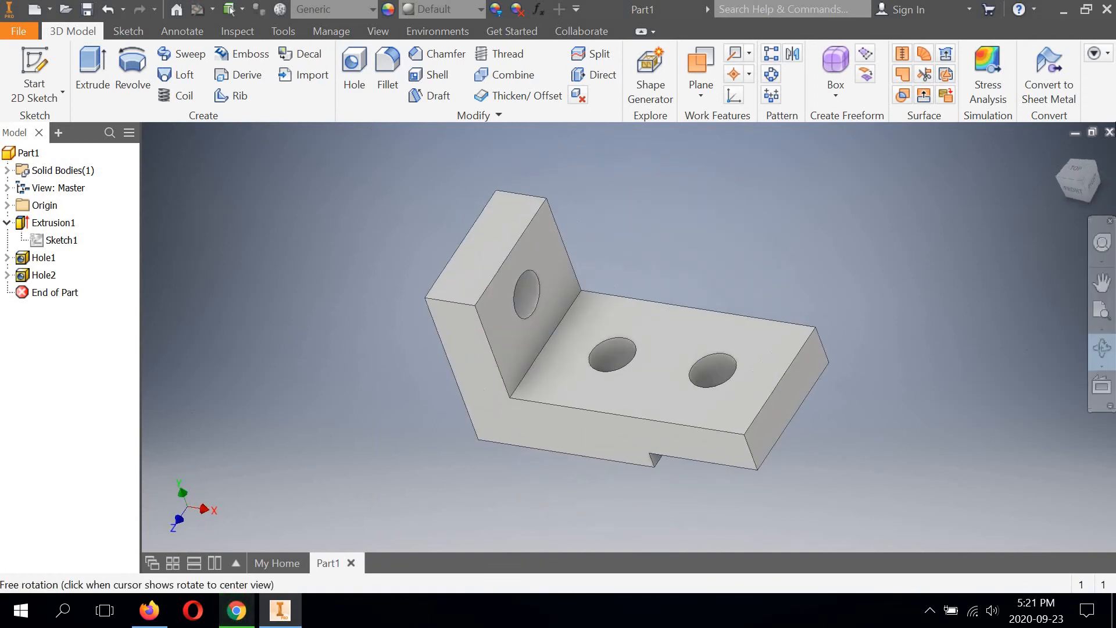
left_click(1084, 189)
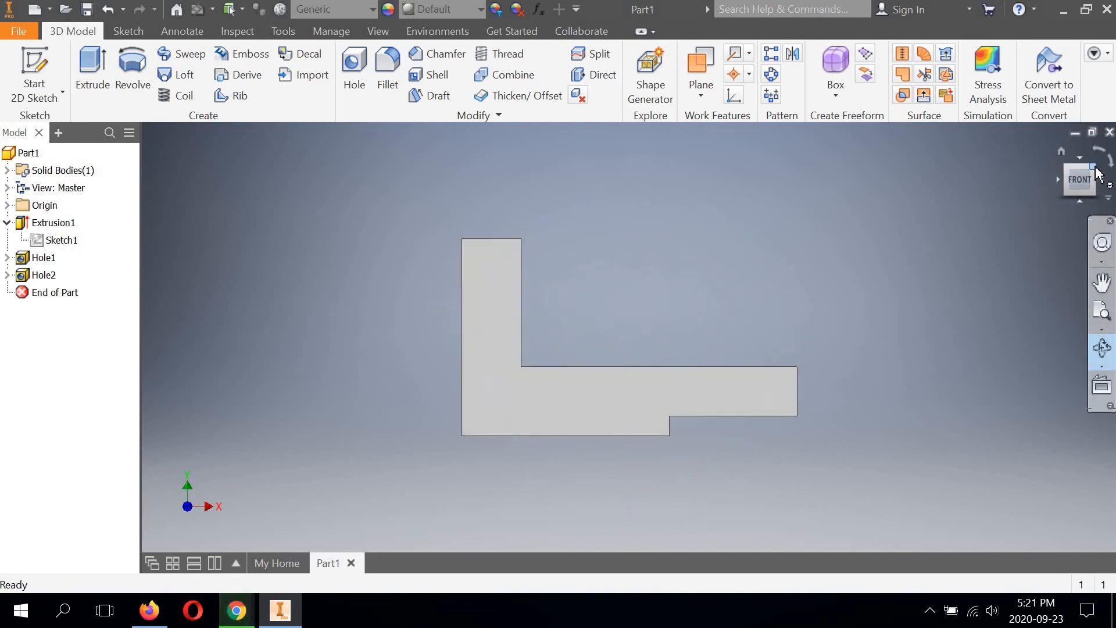
left_click(1094, 168)
right_click(801, 210)
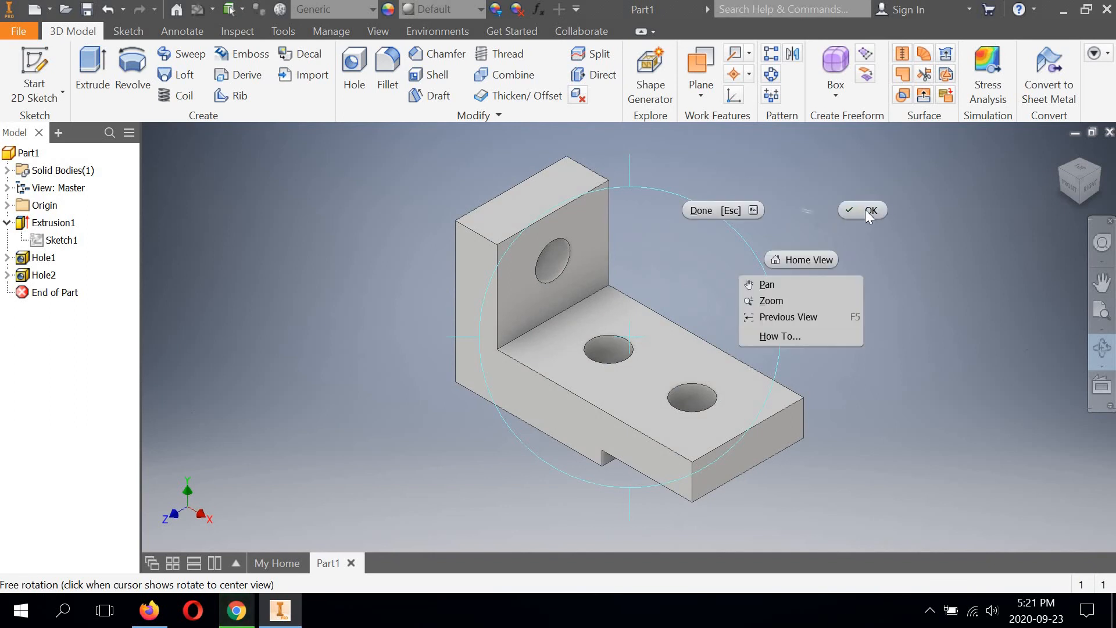
left_click(869, 210)
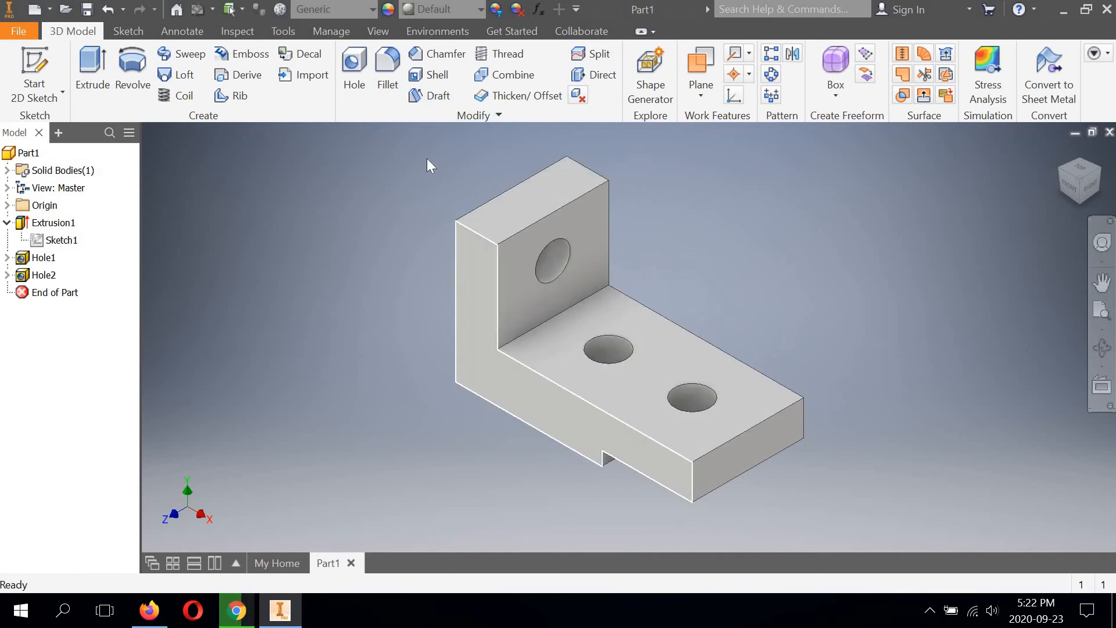
Step: Fillet the two upper corner edges of the upright leg with a 1/2 in radius
left_click(386, 62)
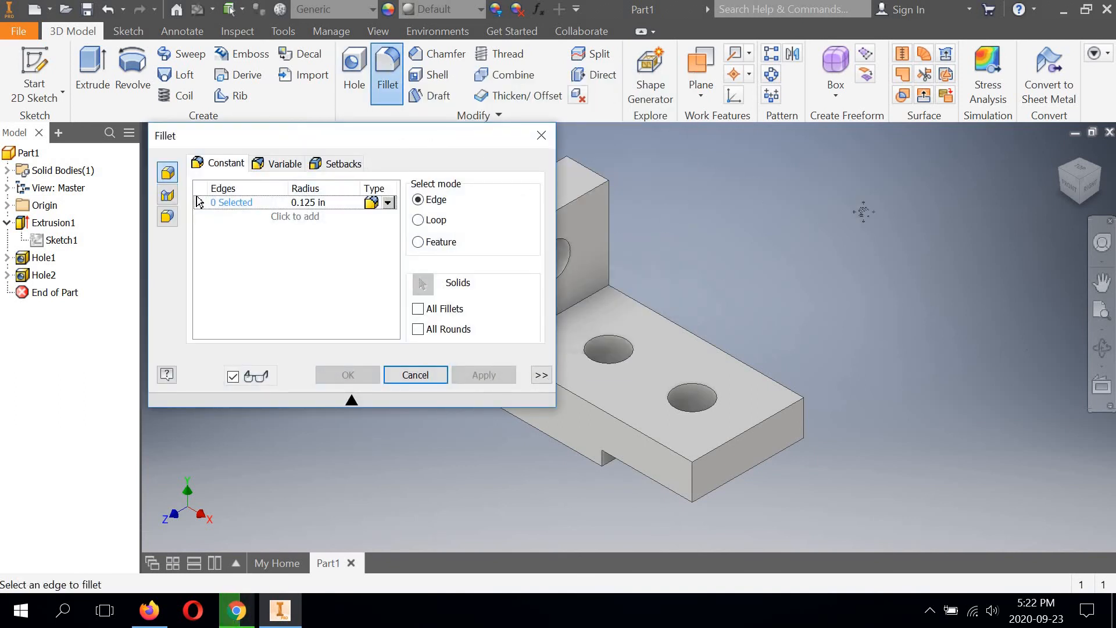
middle_click_drag(864, 212, 1059, 214)
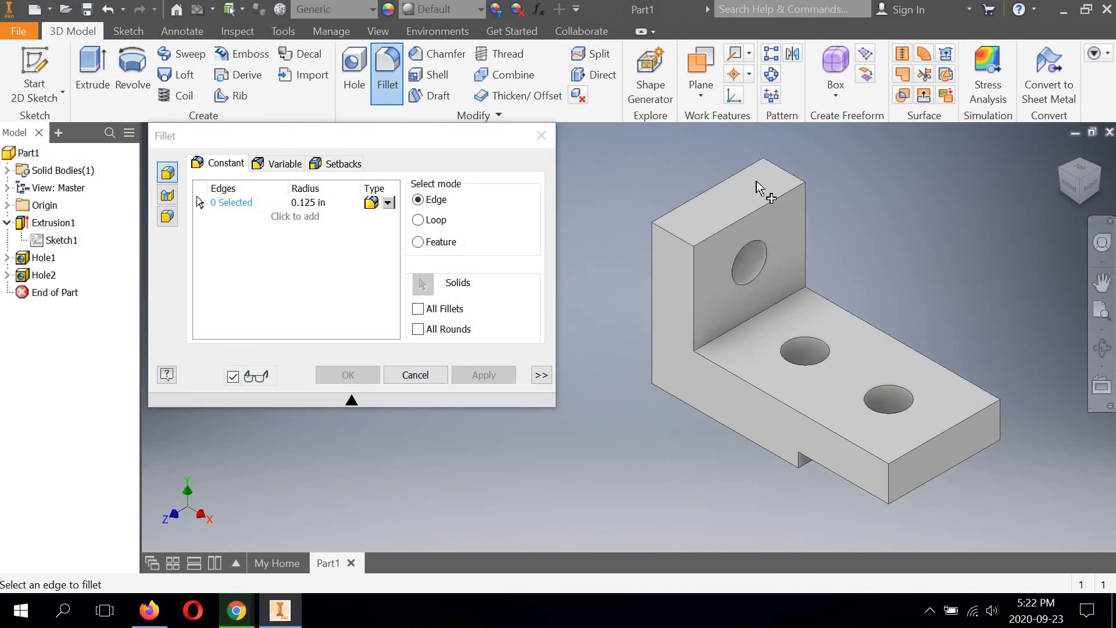
left_click(309, 202)
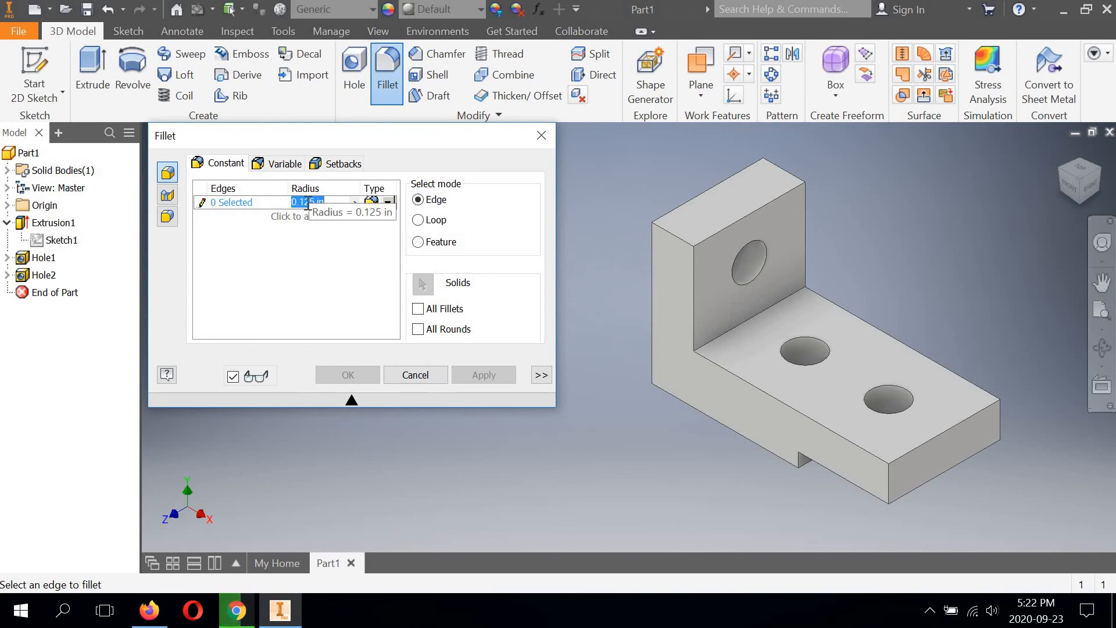
type("1/2")
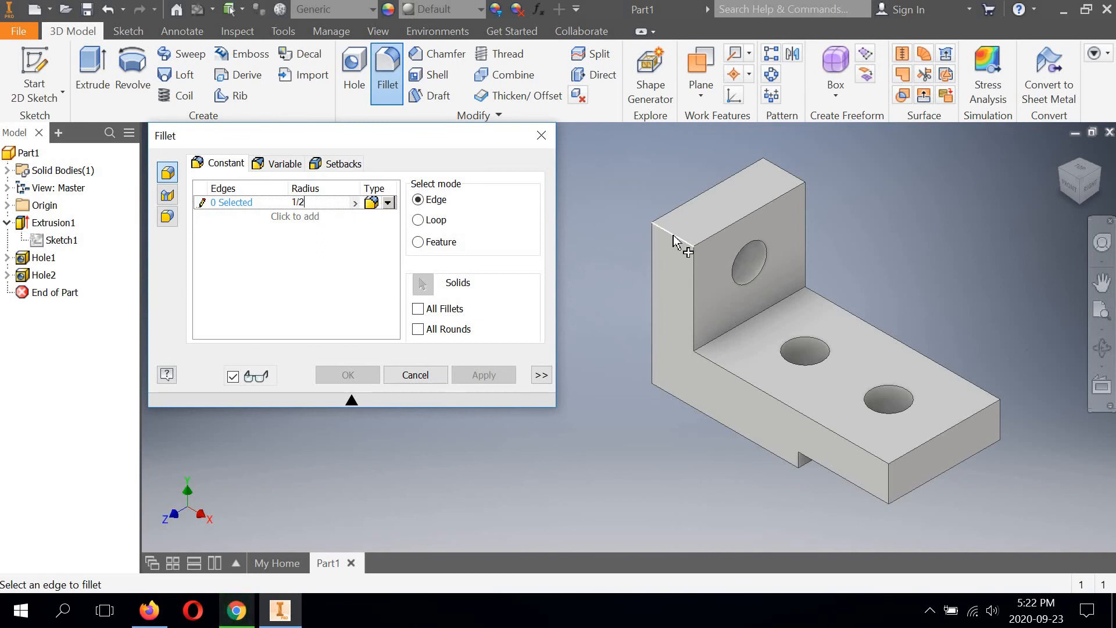
left_click(675, 240)
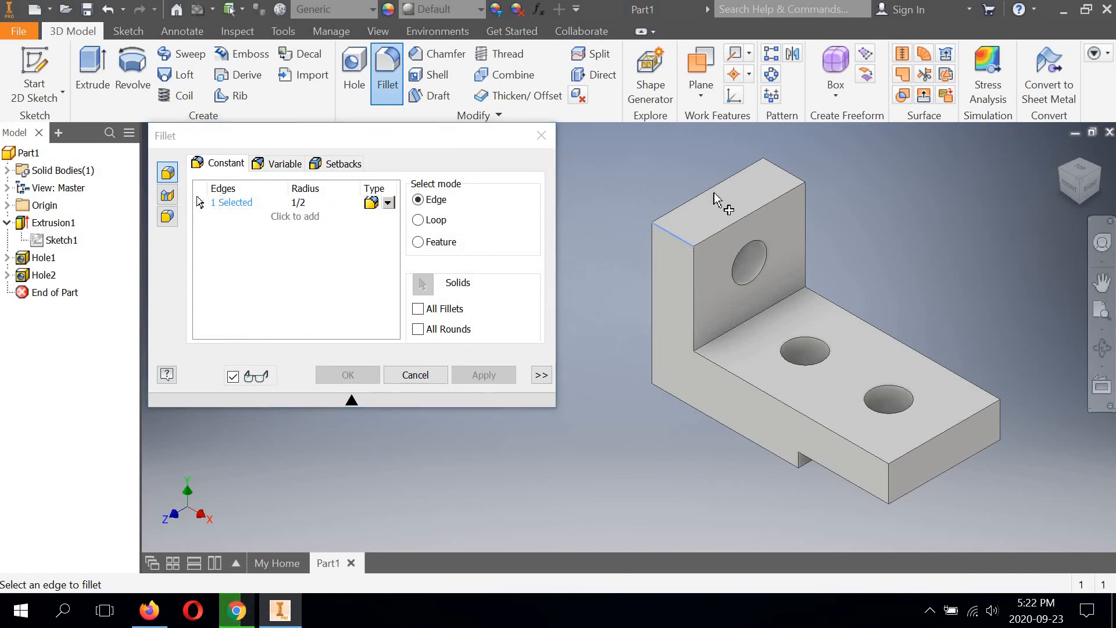
left_click(782, 173)
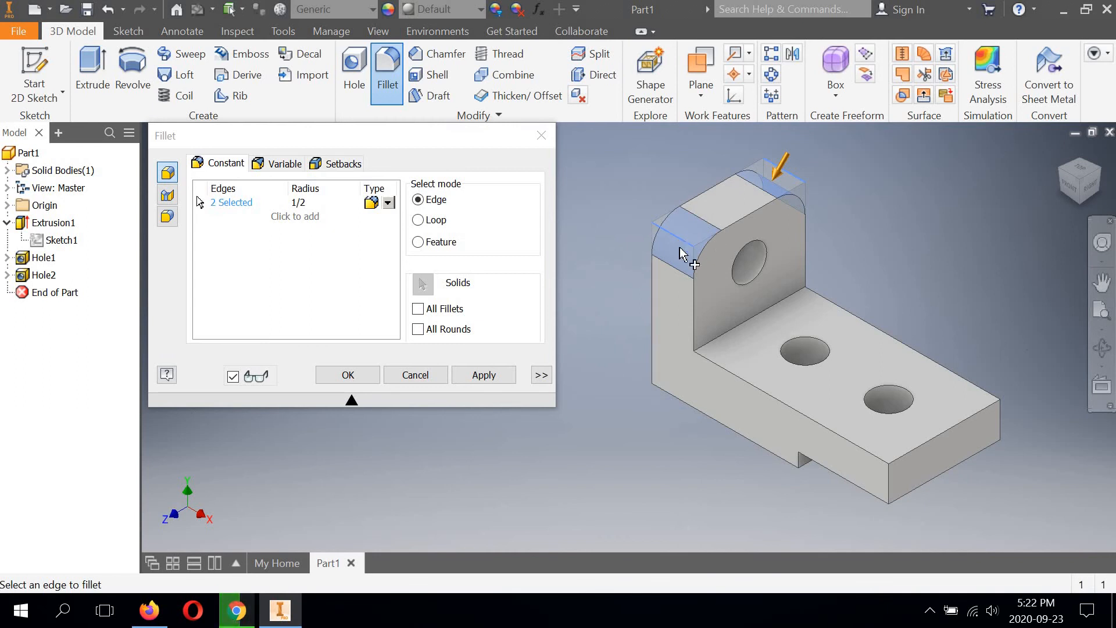
left_click(349, 374)
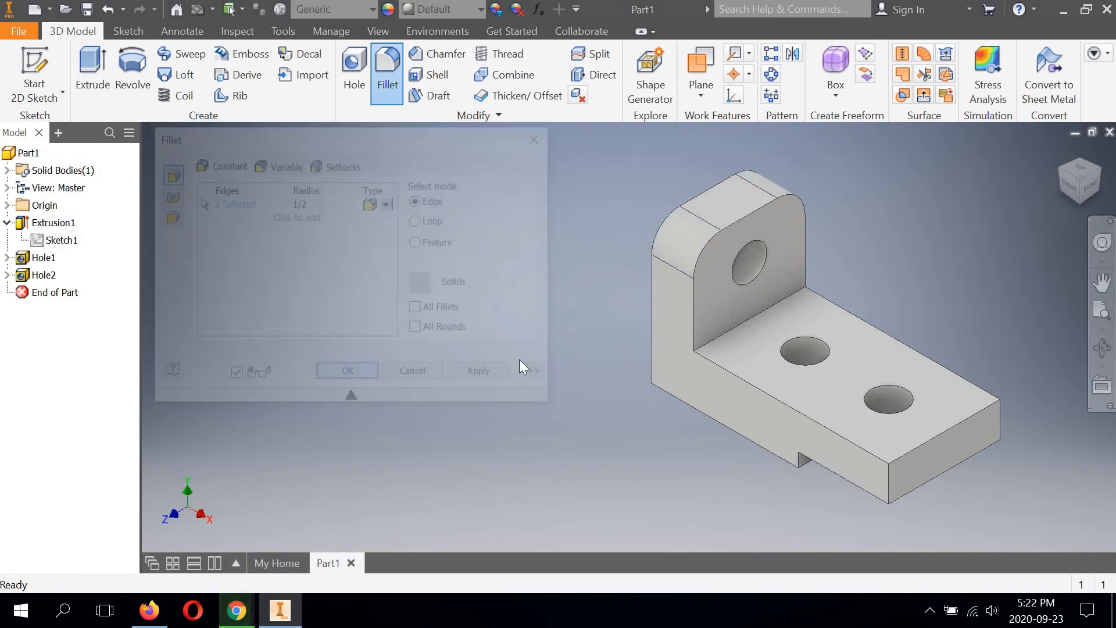
Step: Fillet the two vertical edges at the free end of the base with a 1 in radius
middle_click_drag(402, 356, 269, 331)
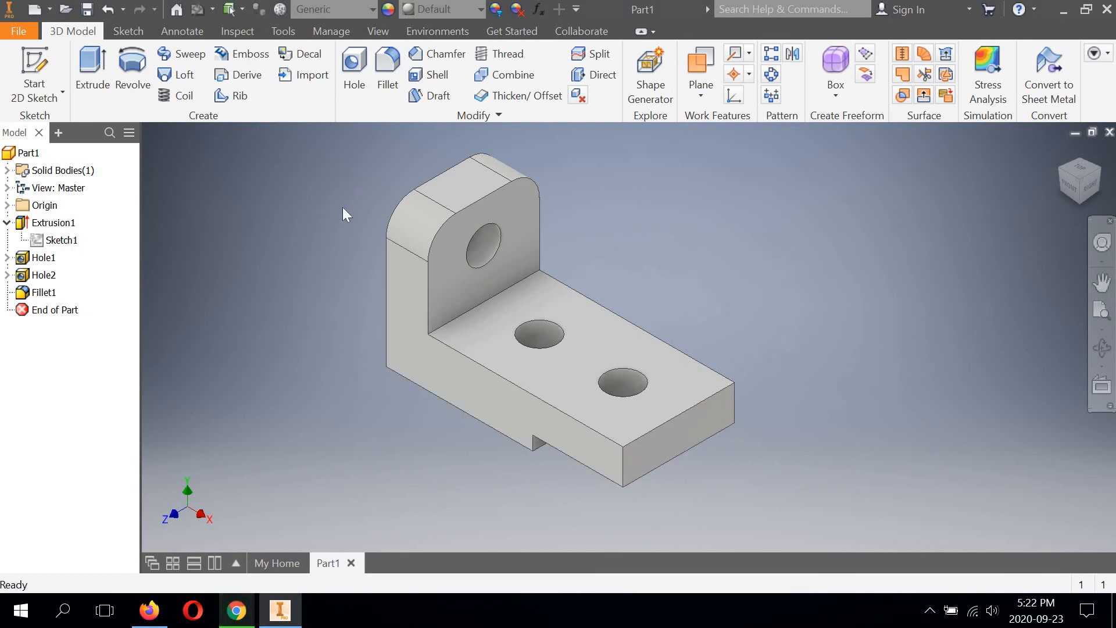
left_click(382, 66)
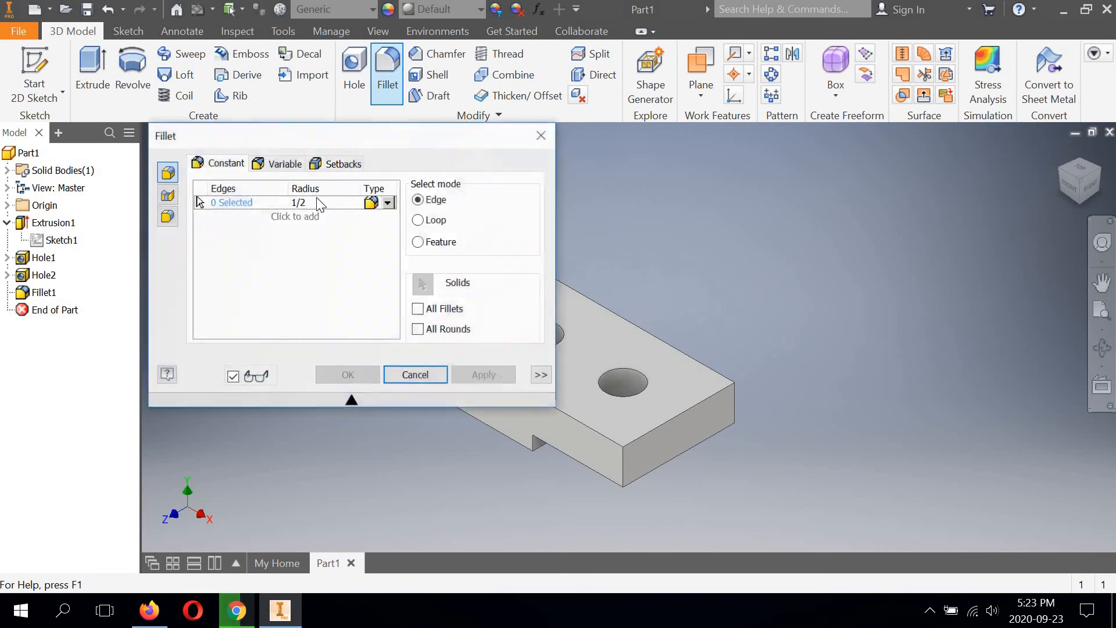
type("1")
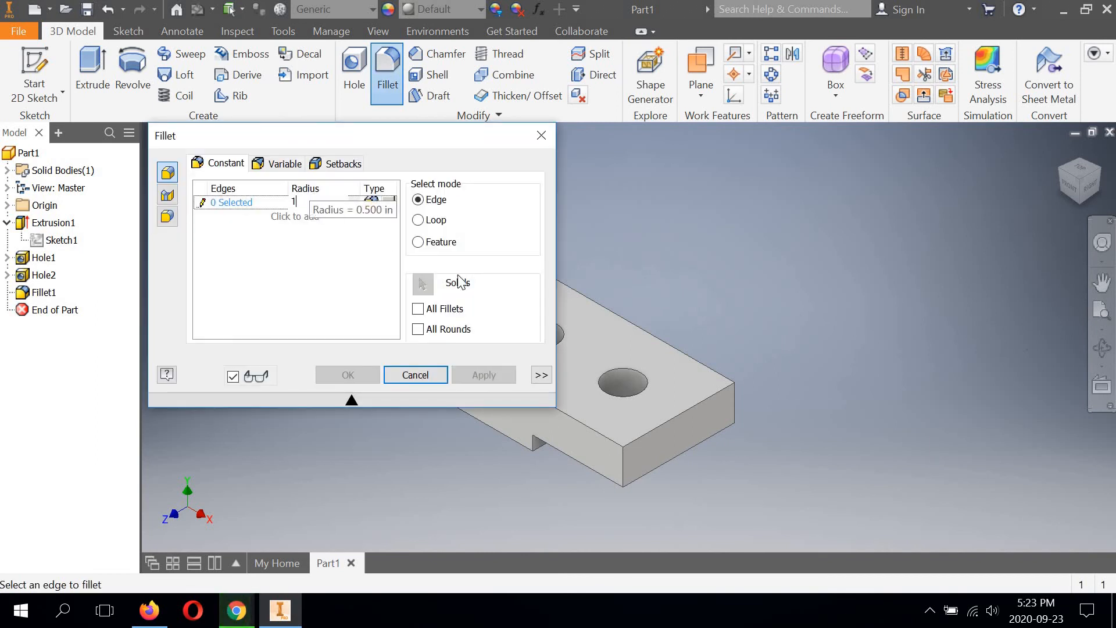
middle_click_drag(620, 304, 839, 292)
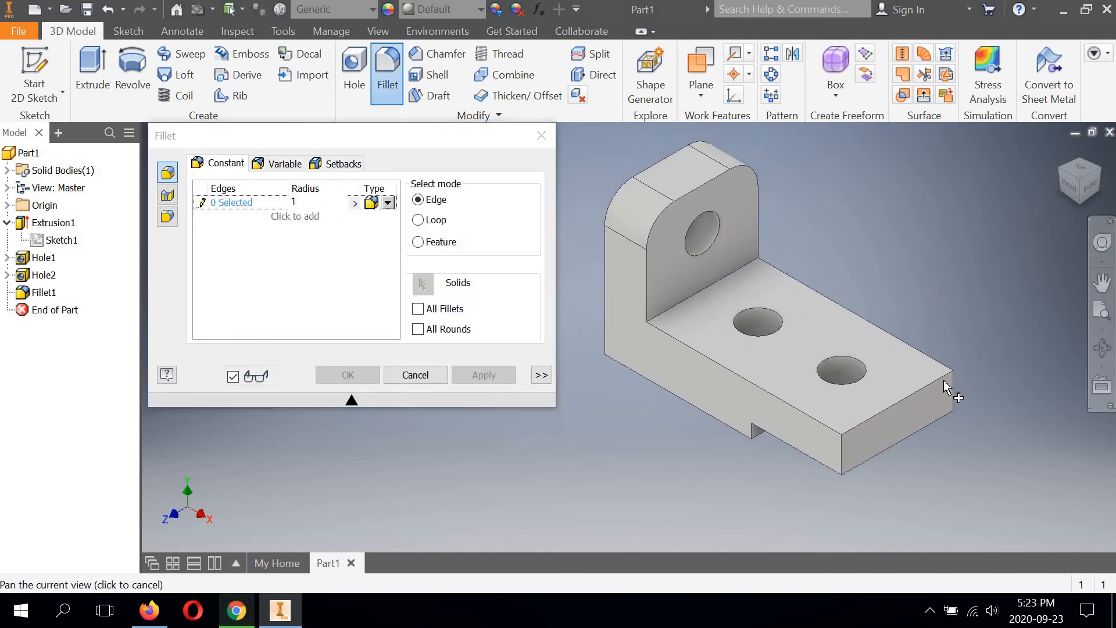
left_click(955, 393)
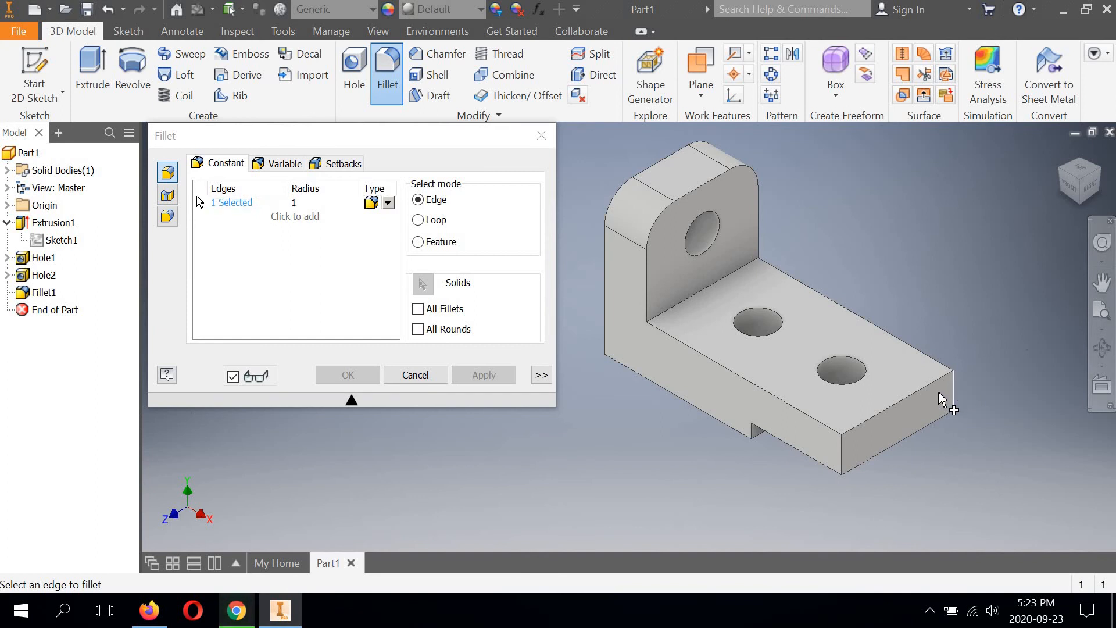
left_click(843, 453)
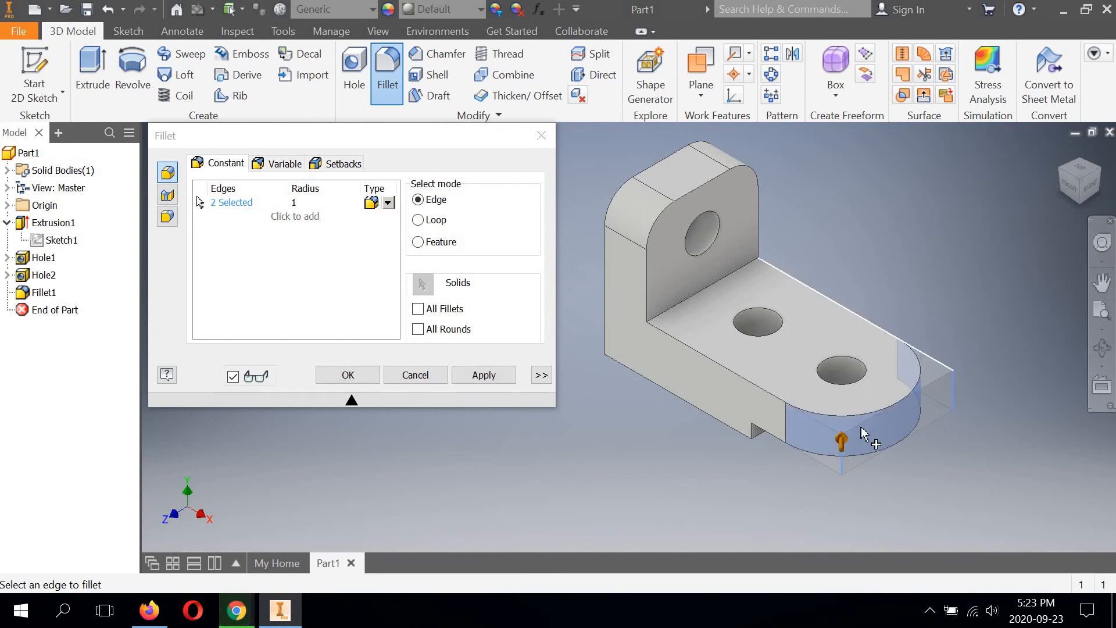
left_click(347, 375)
key("F6")
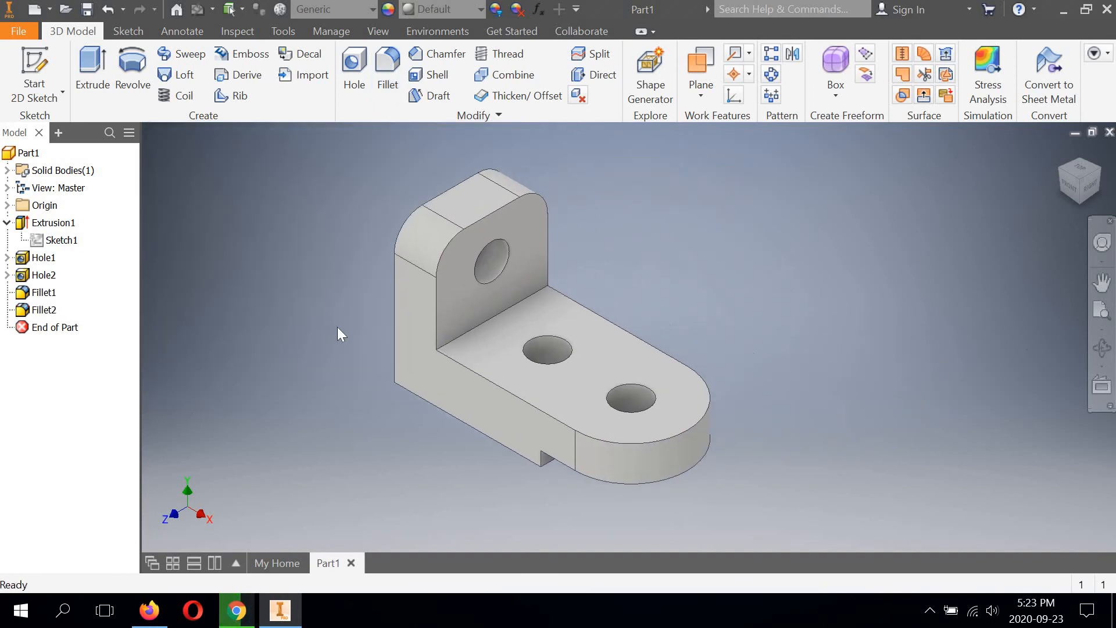
Step: Fillet the inside corner edge between the upright leg and the base with a 5/16 in radius
scroll(338, 328, "down", 4)
scroll(337, 328, "up", 3)
middle_click_drag(341, 329, 339, 329)
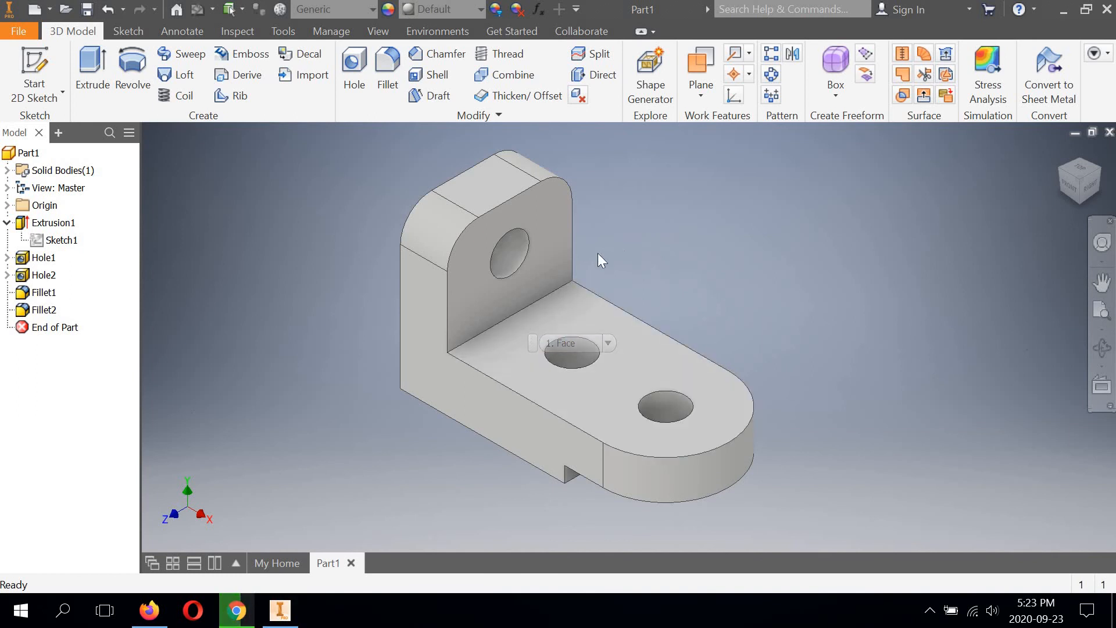
middle_click_drag(417, 152, 465, 154)
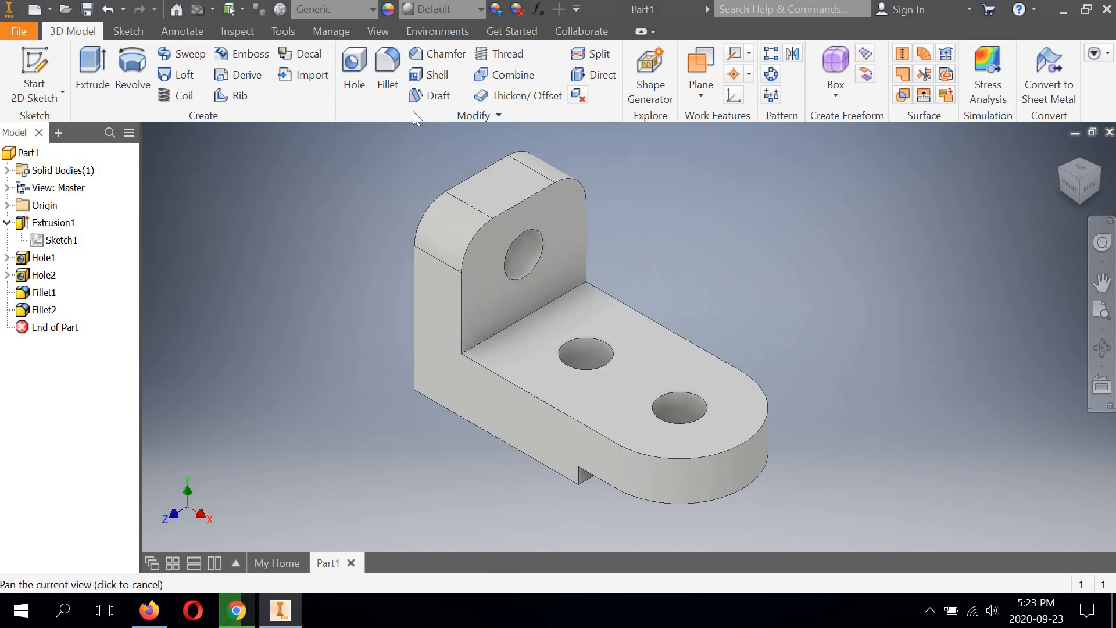
left_click(386, 64)
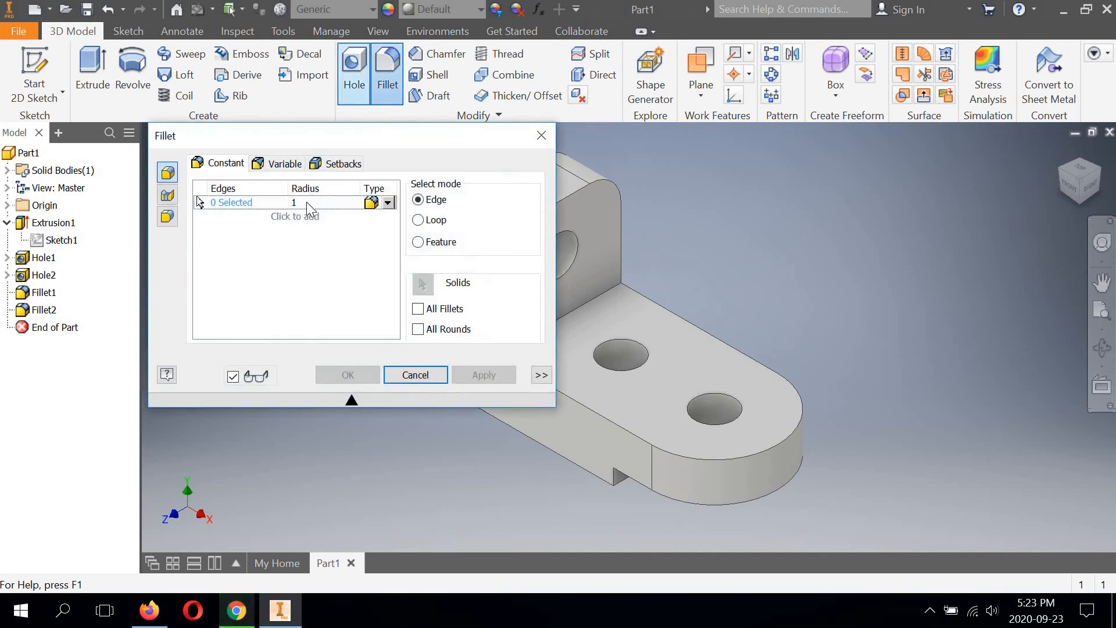
left_click(306, 203)
type("5")
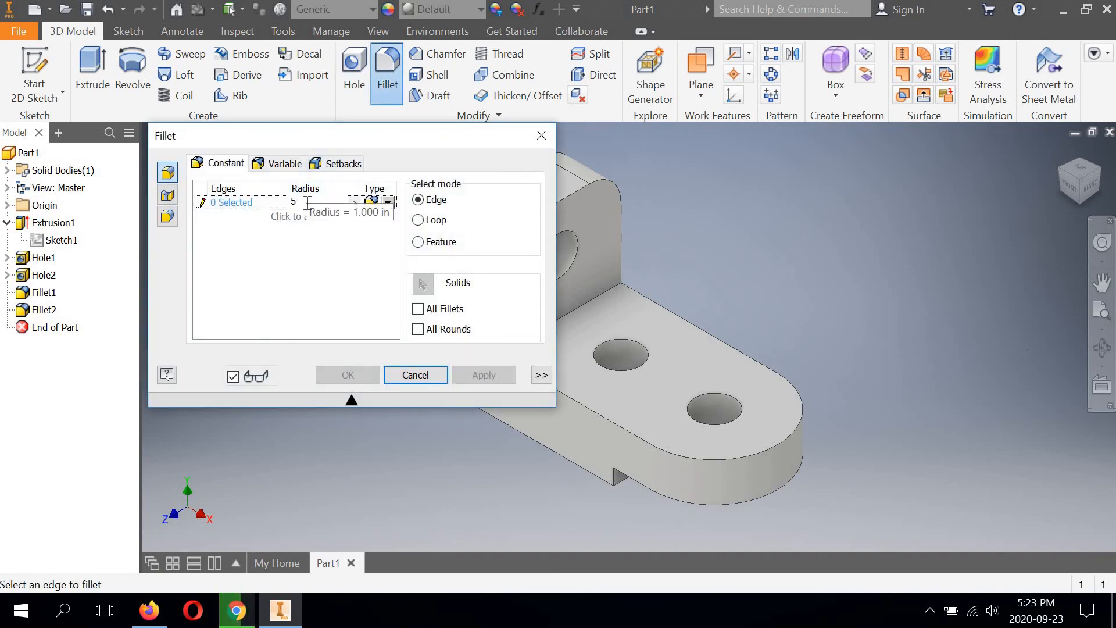
type("/16")
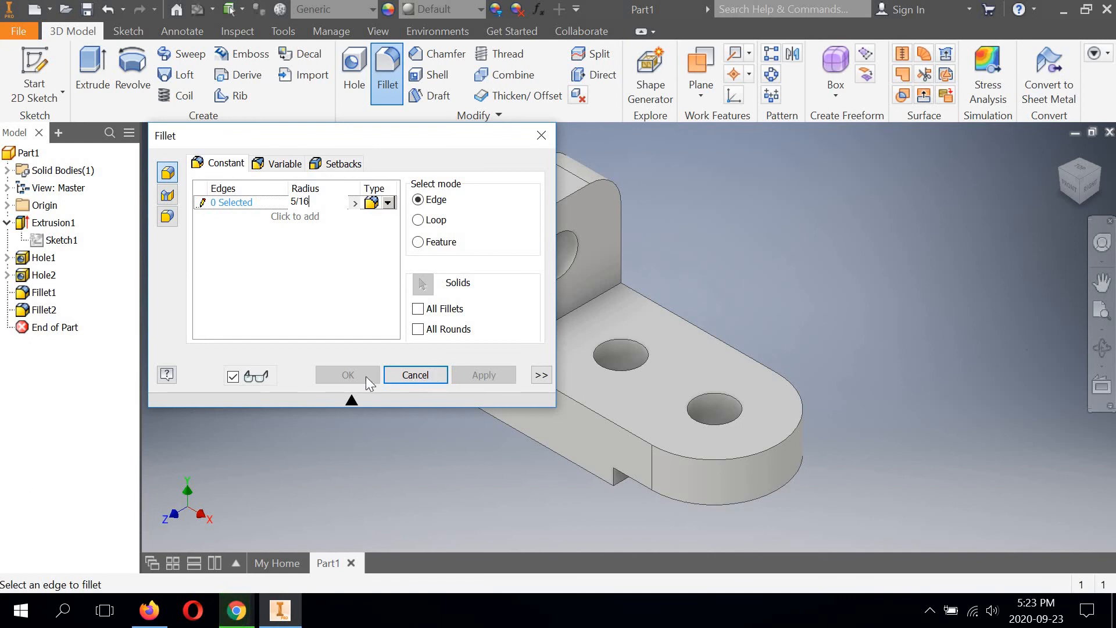
middle_click_drag(588, 309, 786, 291)
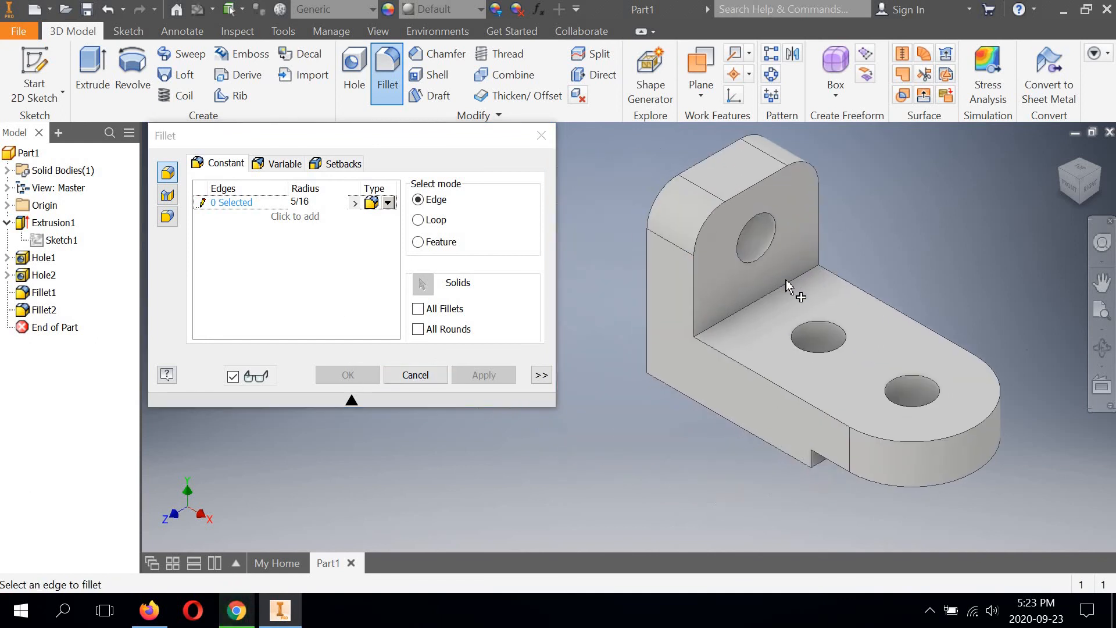
left_click(785, 290)
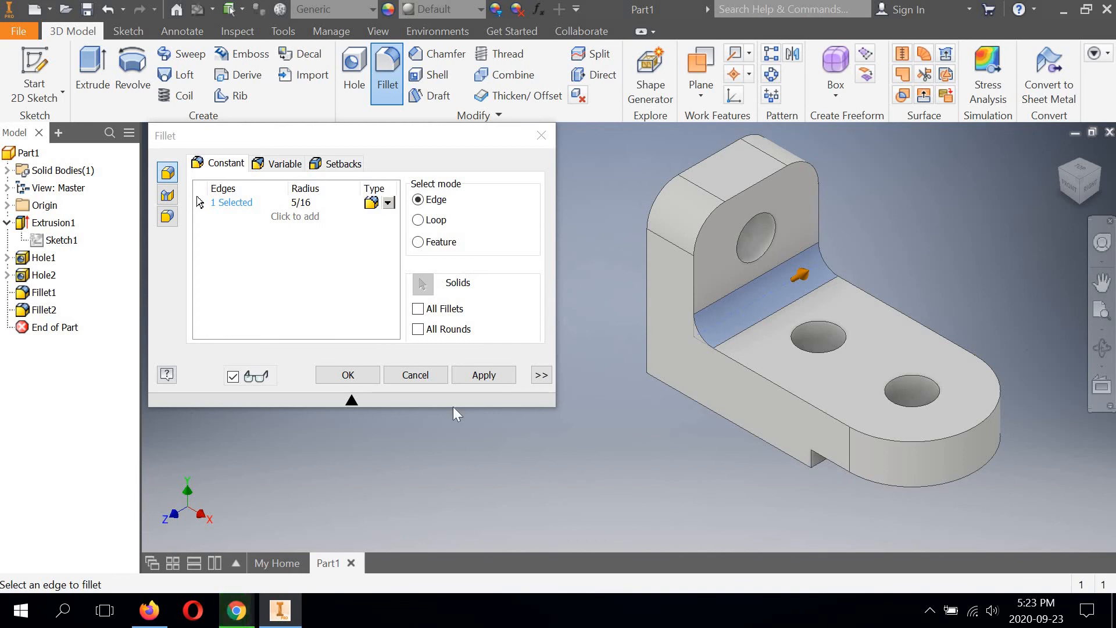
left_click(349, 374)
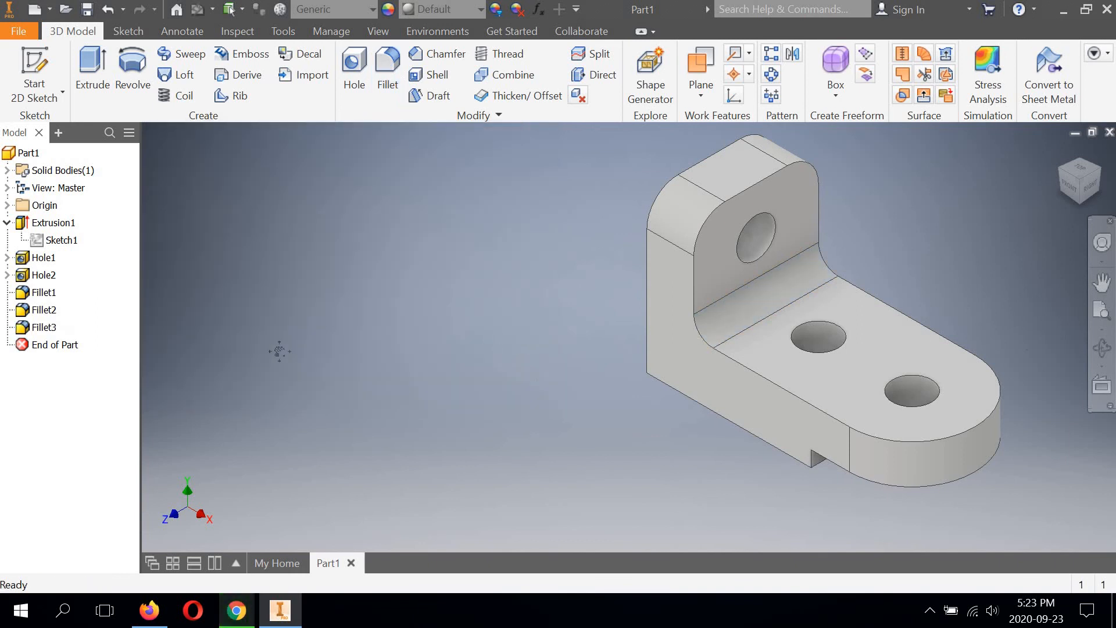
middle_click_drag(517, 340, 279, 351)
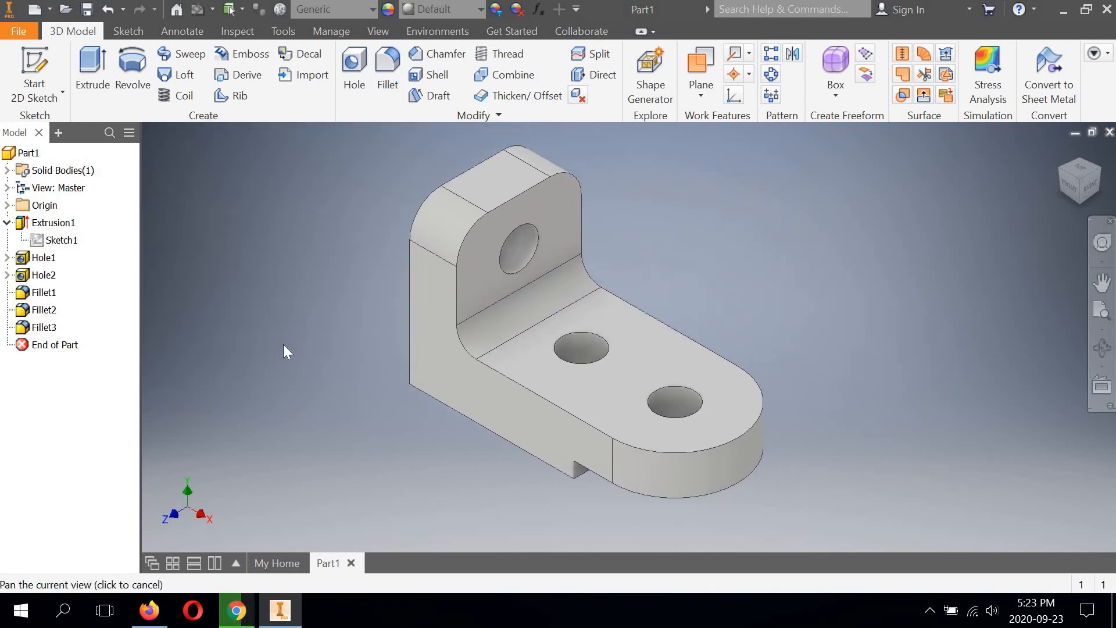
left_click(1077, 189)
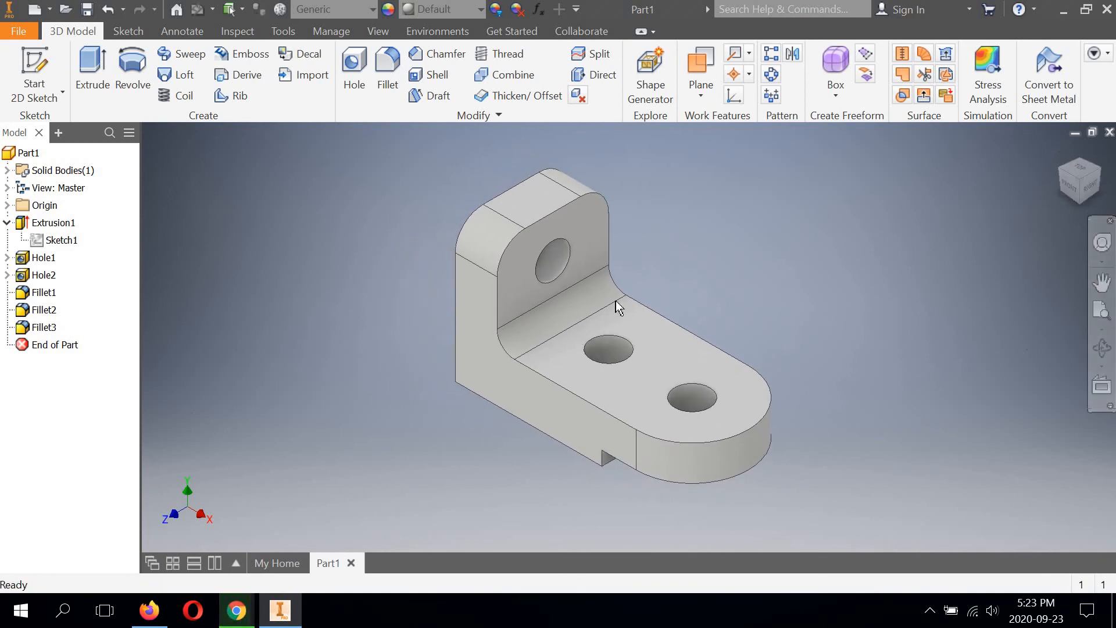
left_click(1099, 347)
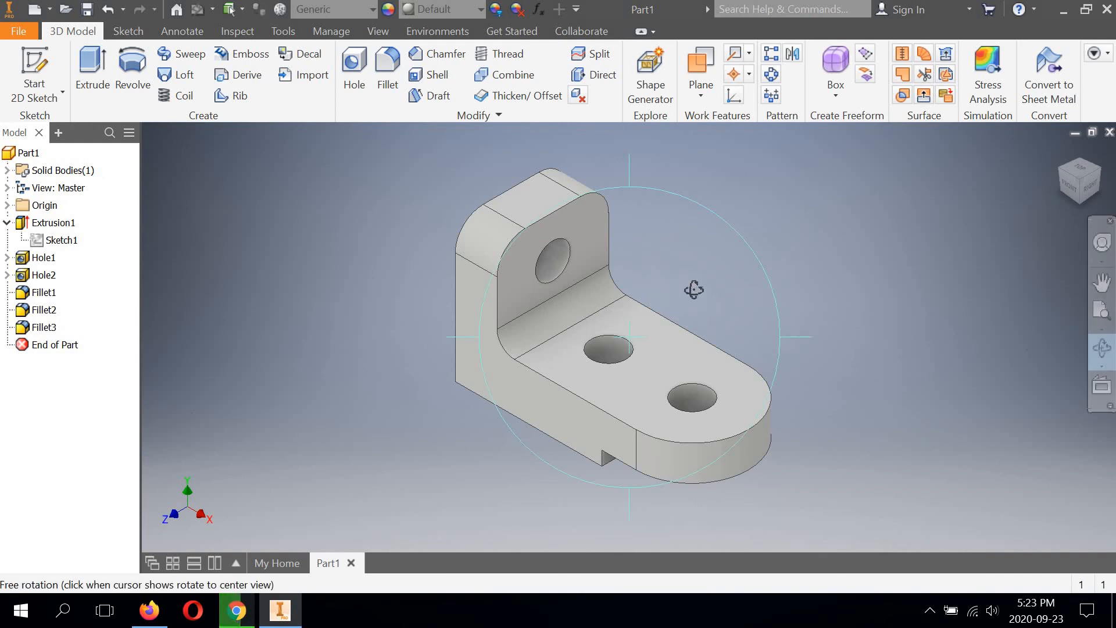
left_click_drag(696, 289, 930, 236)
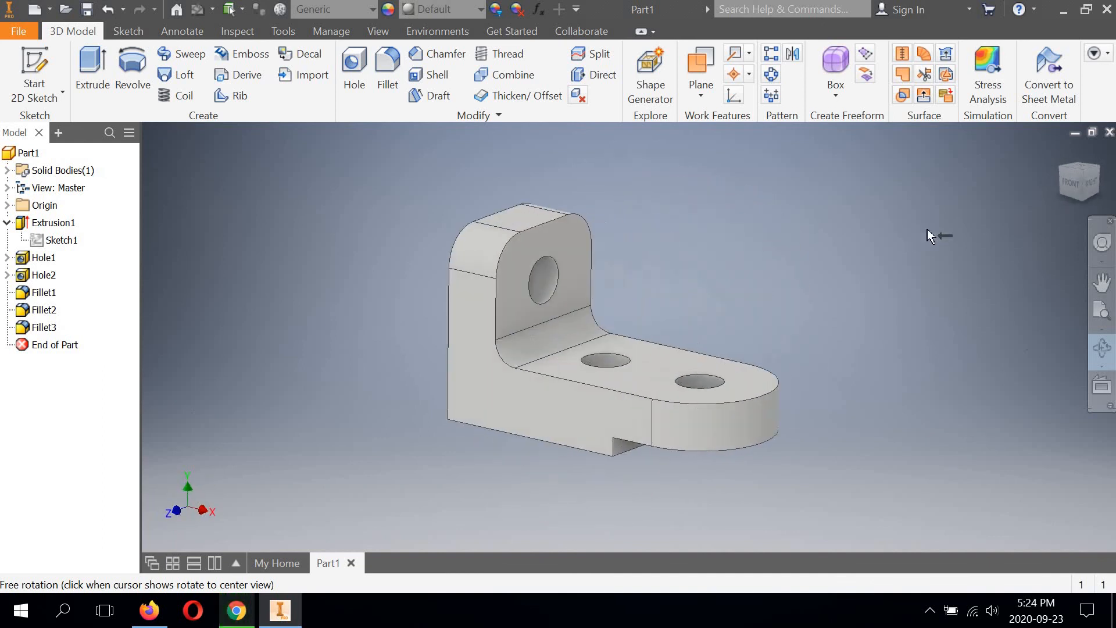
left_click(1074, 185)
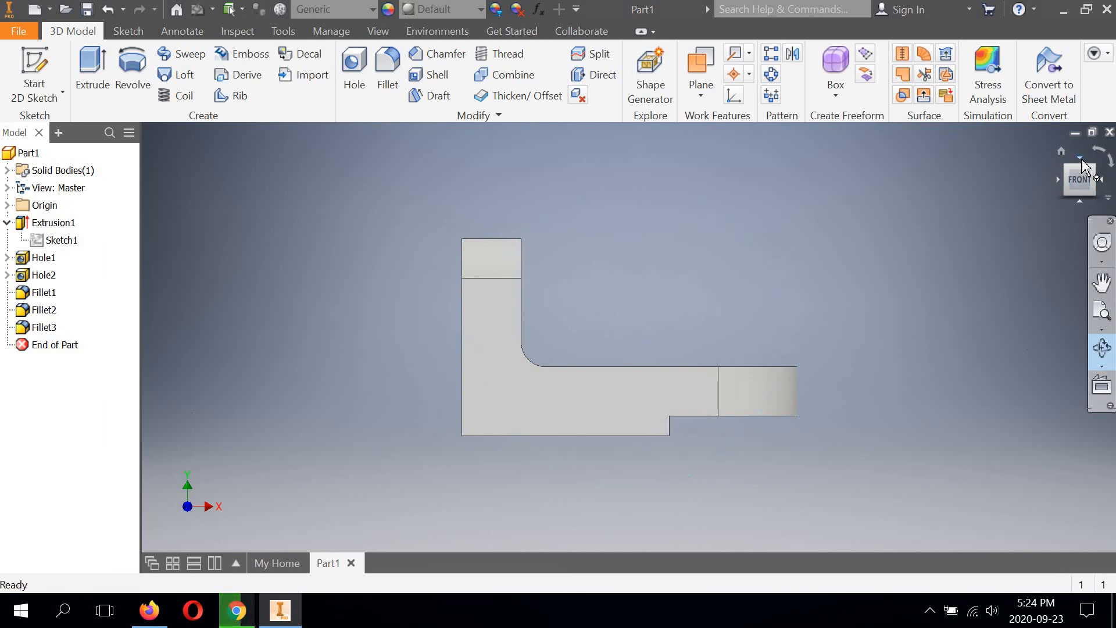
key("F4")
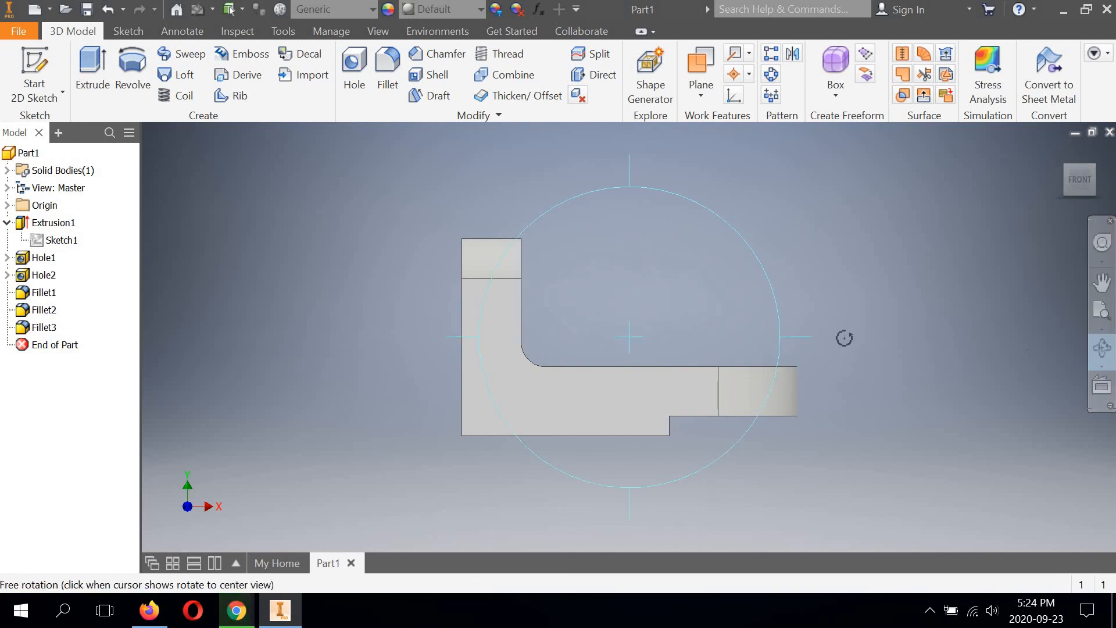
Step: Inspect the finished bracket from the top, front and right, and orbit around it to check all sides
left_click(1080, 161)
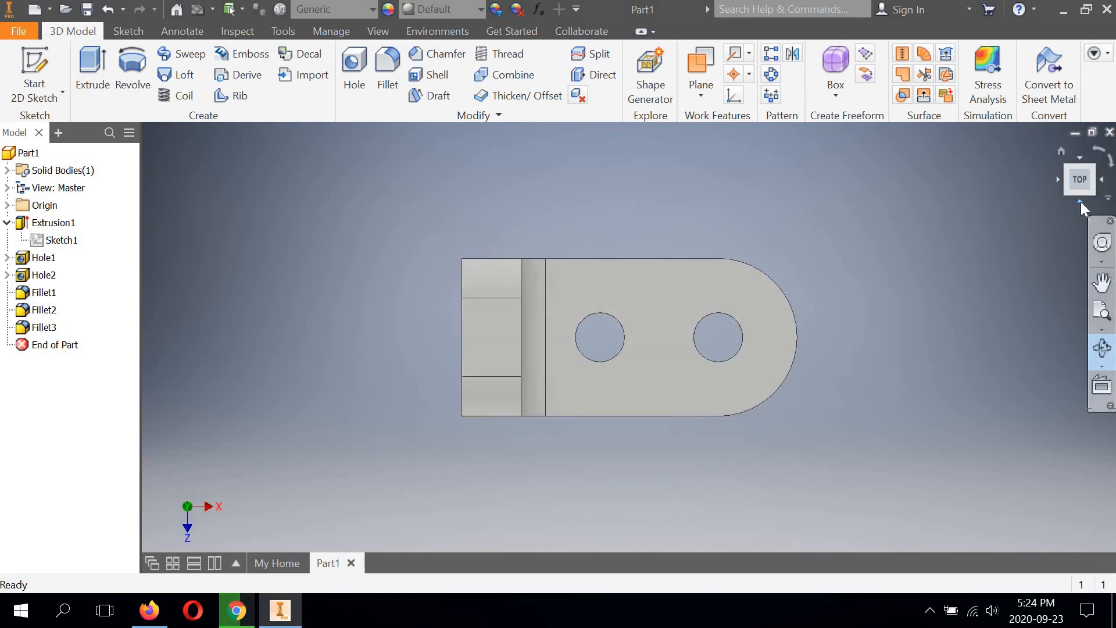
left_click(1102, 200)
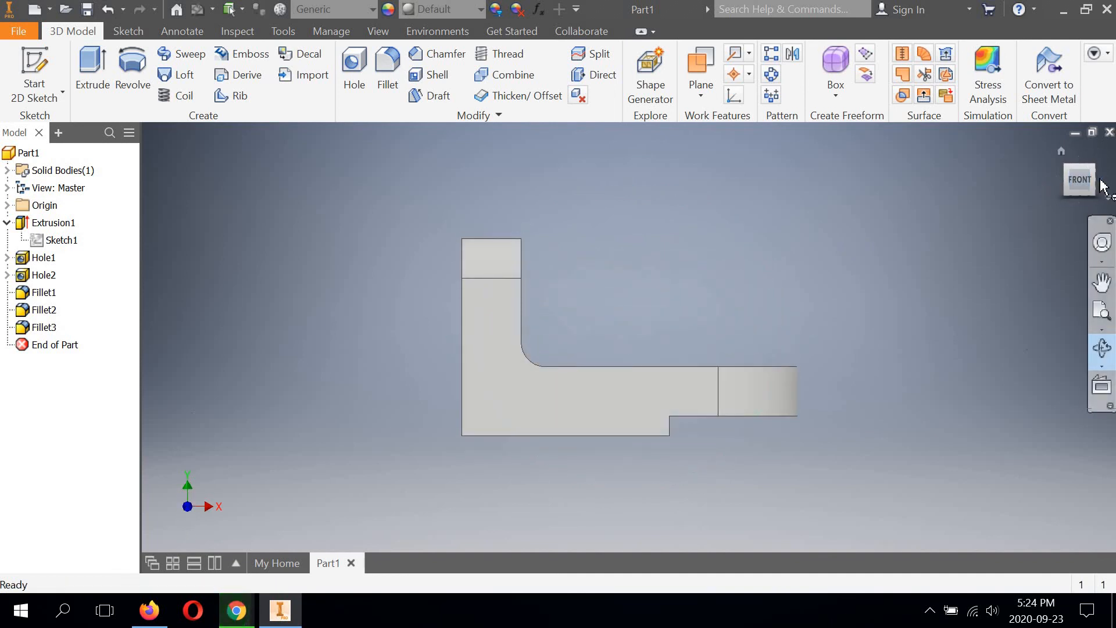
left_click(1100, 185)
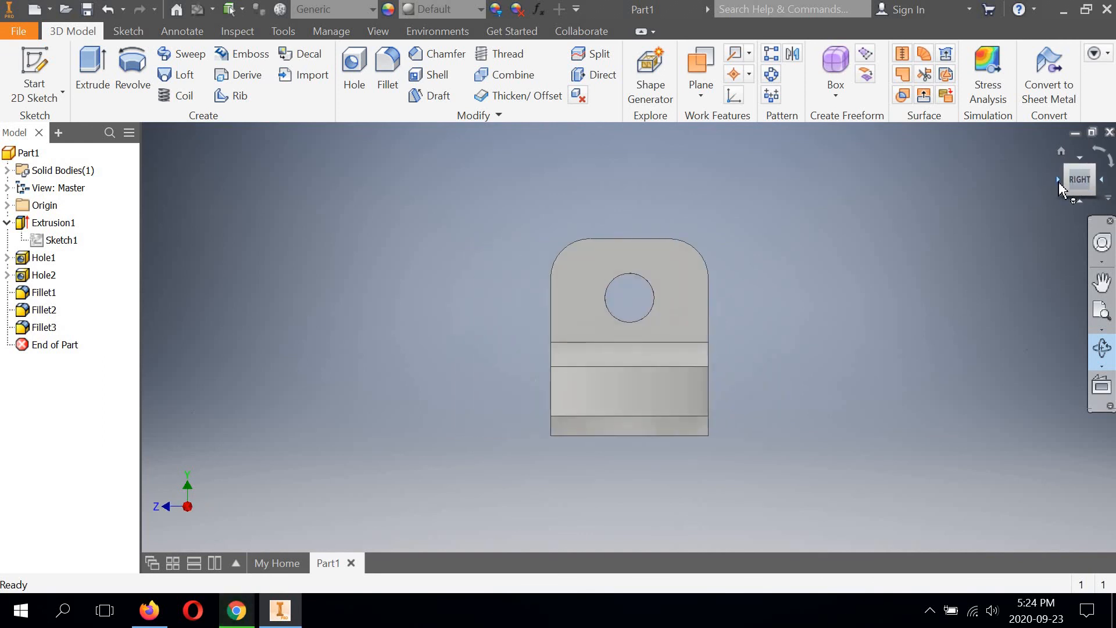
left_click(1058, 183)
middle_click_drag(770, 240, 750, 254, "shift")
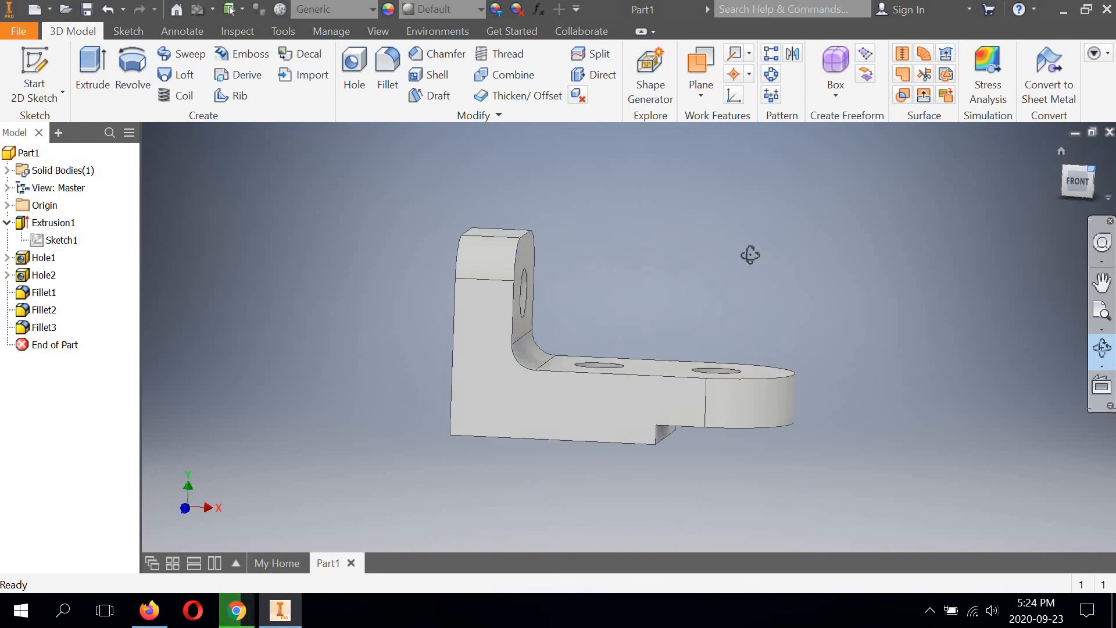
left_click_drag(751, 255, 452, 252)
right_click(367, 200)
left_click(413, 201)
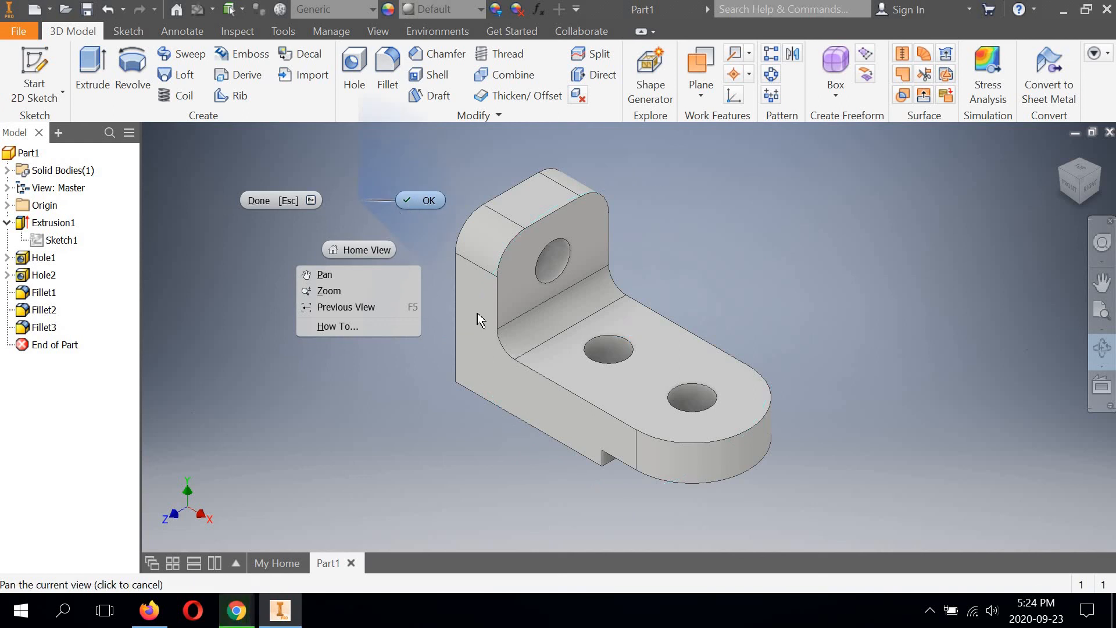
Step: Set the radius of the fillet on the upright leg's two upper corners to 1/4 in
left_click(44, 292)
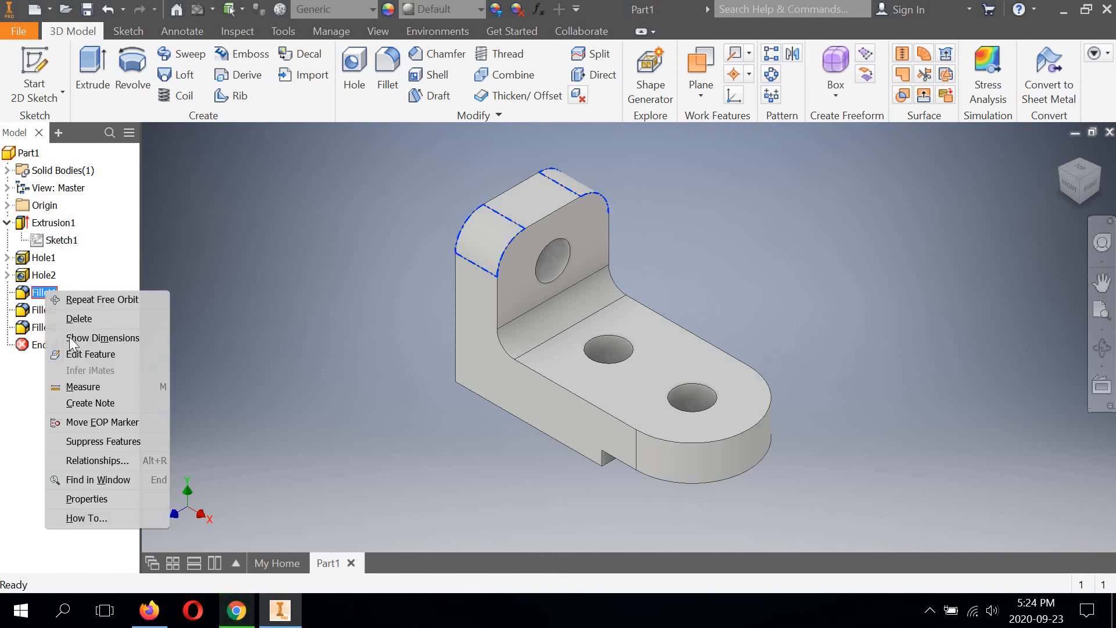
left_click(84, 354)
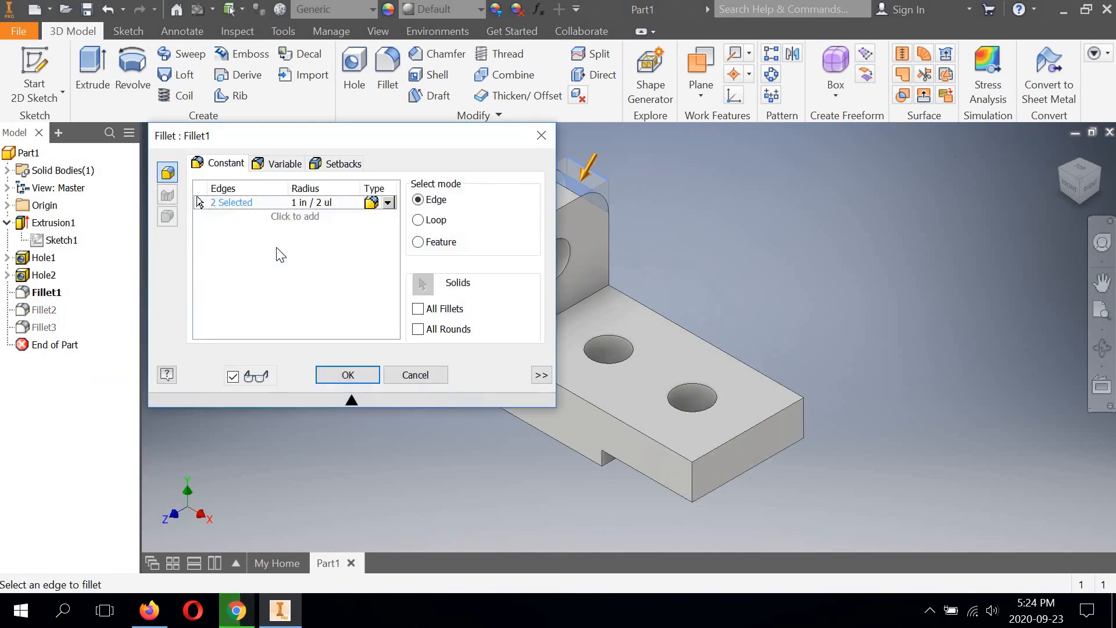
left_click(329, 201)
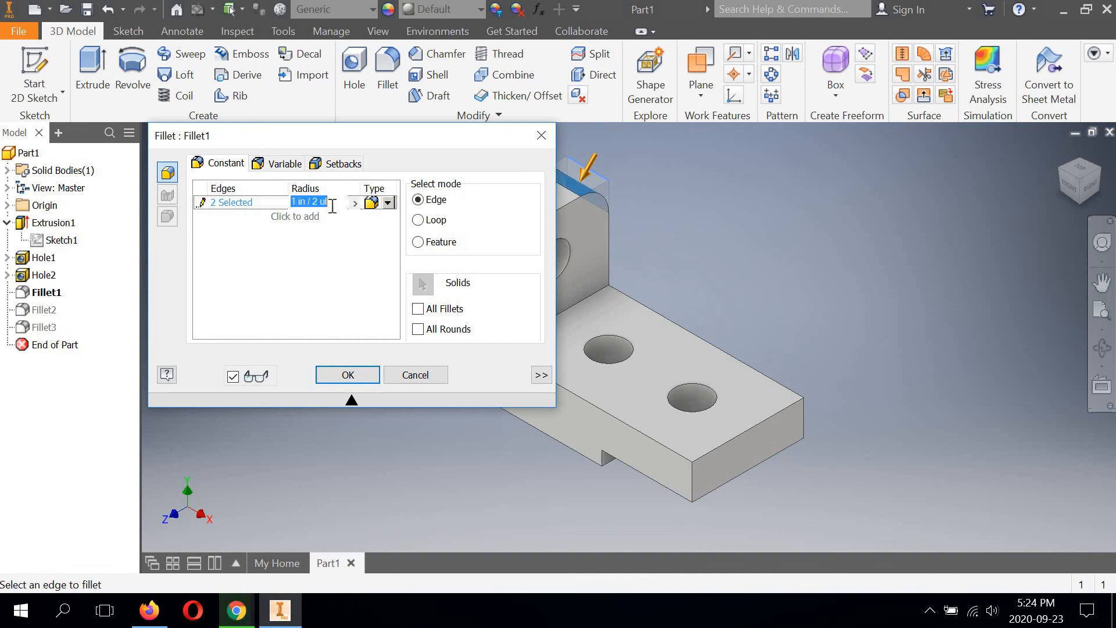
type("1")
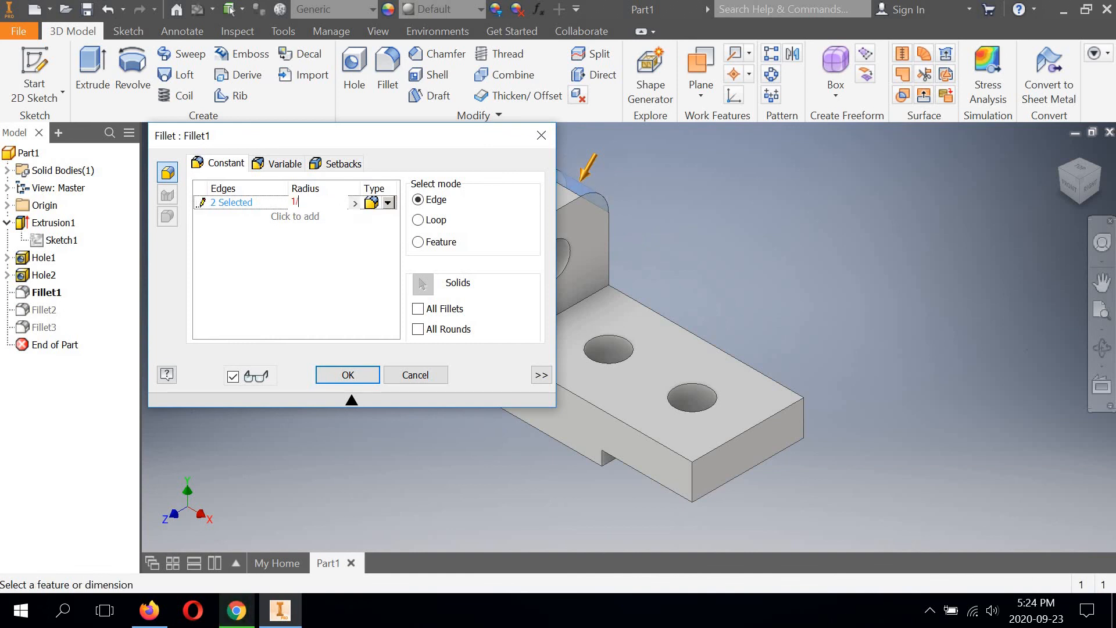
type("/4")
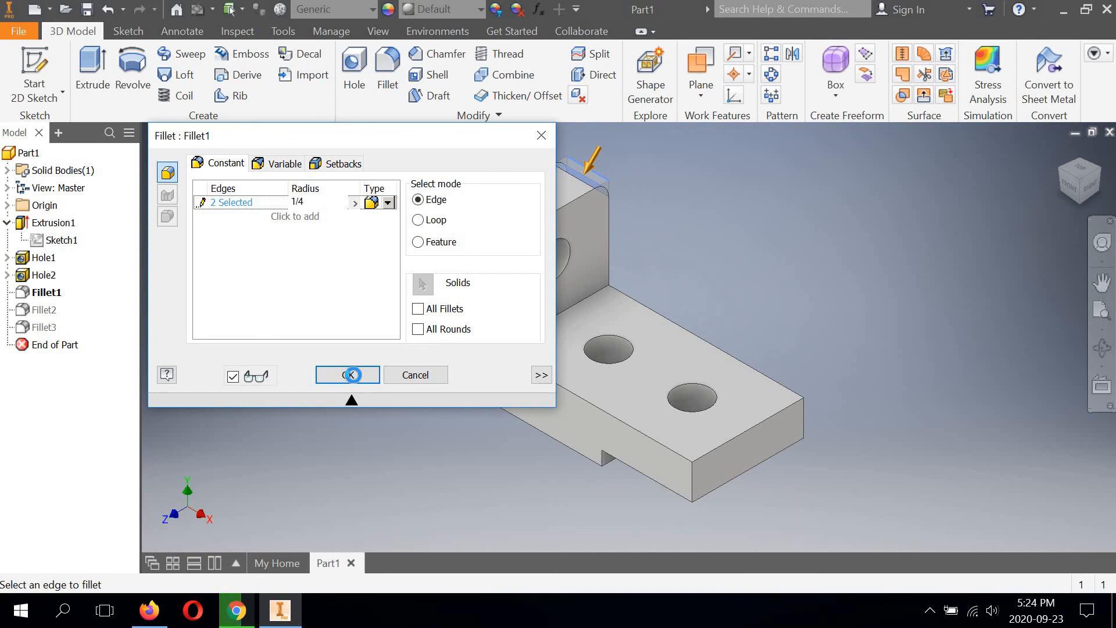
left_click(351, 374)
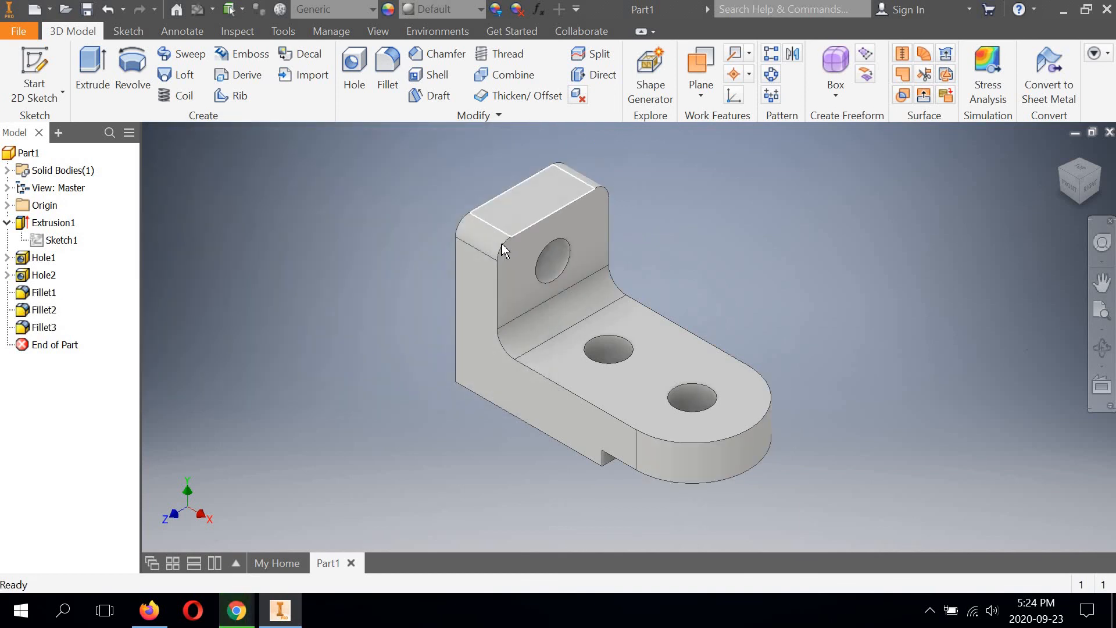
Step: Try a 1/2 in radius on the fillet at the free end of the base and discard the edit
right_click(44, 311)
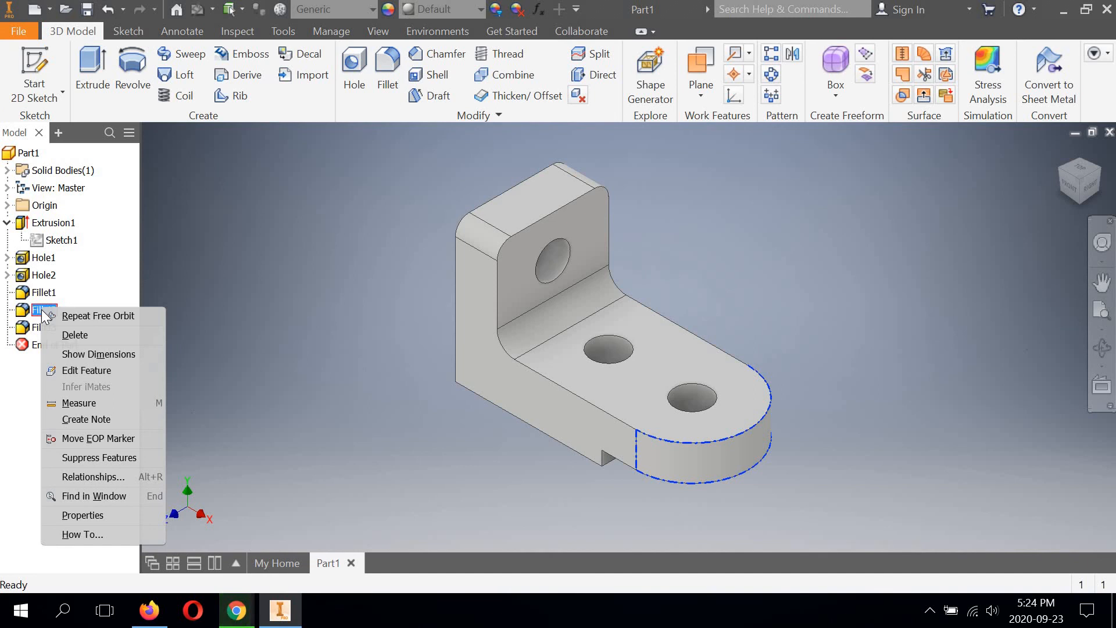
left_click(74, 369)
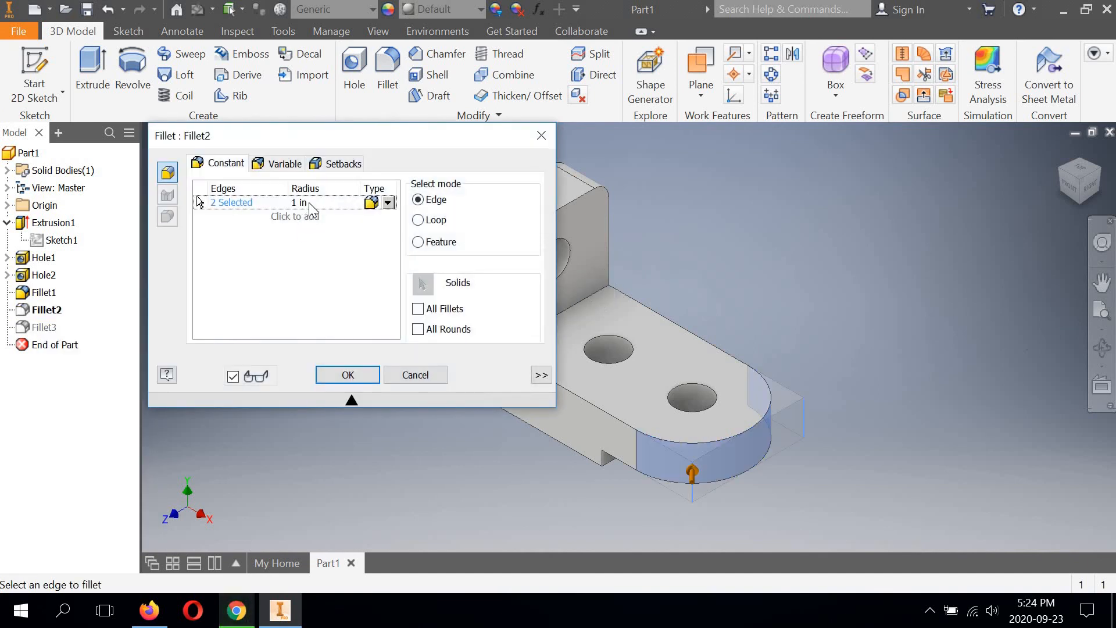
left_click(308, 201)
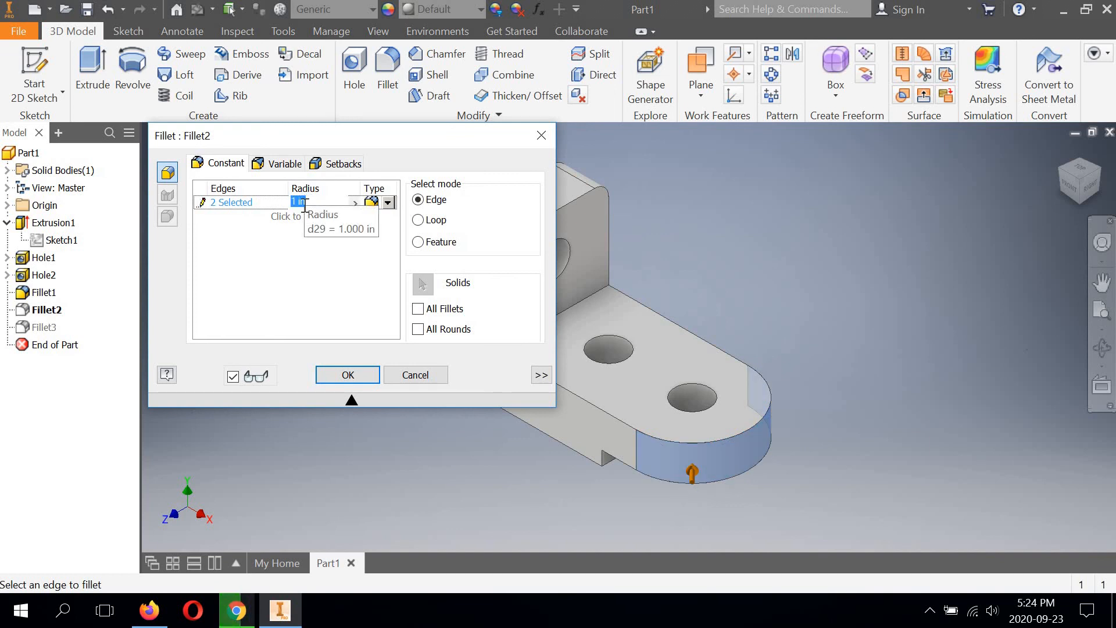
type("1/2")
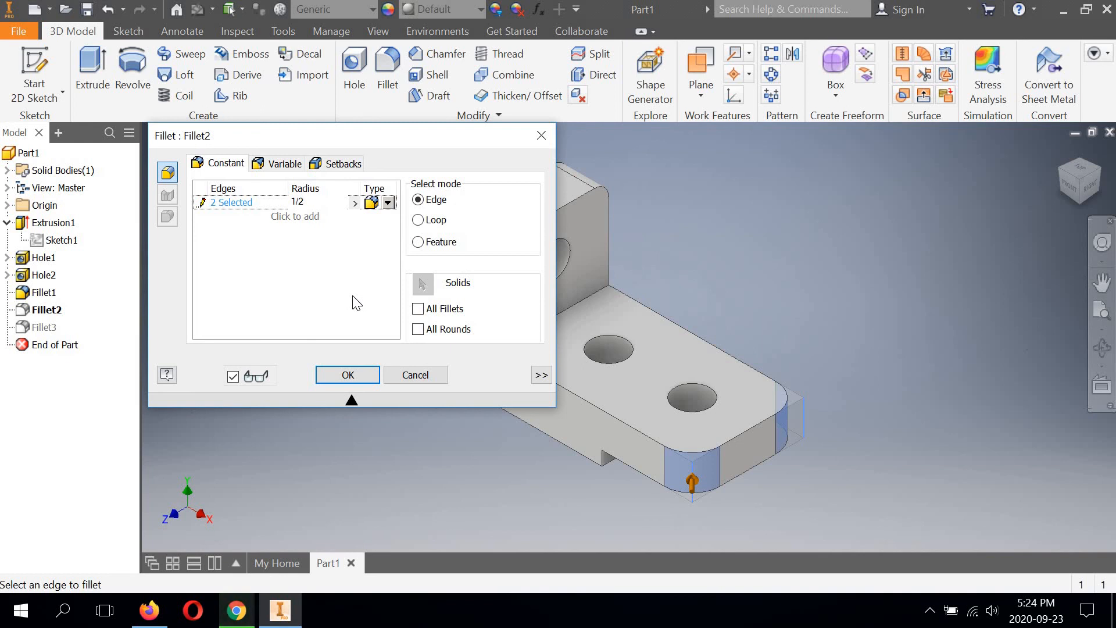
left_click(416, 379)
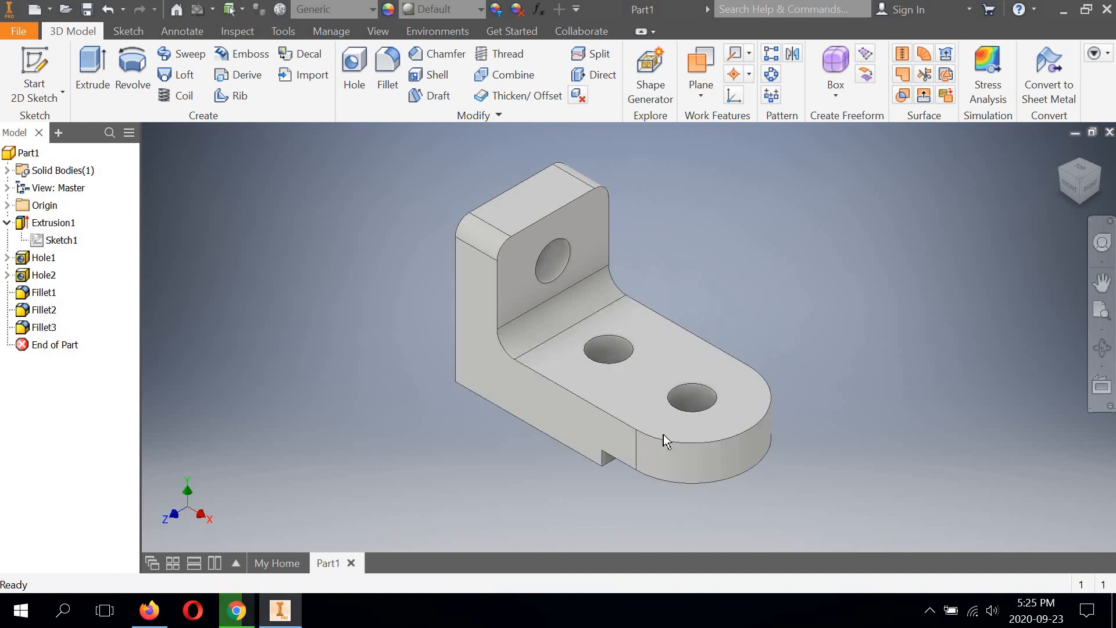
Step: Edit the fillet on the upright leg's two upper corners and set its radius to 1/2 in
right_click(36, 294)
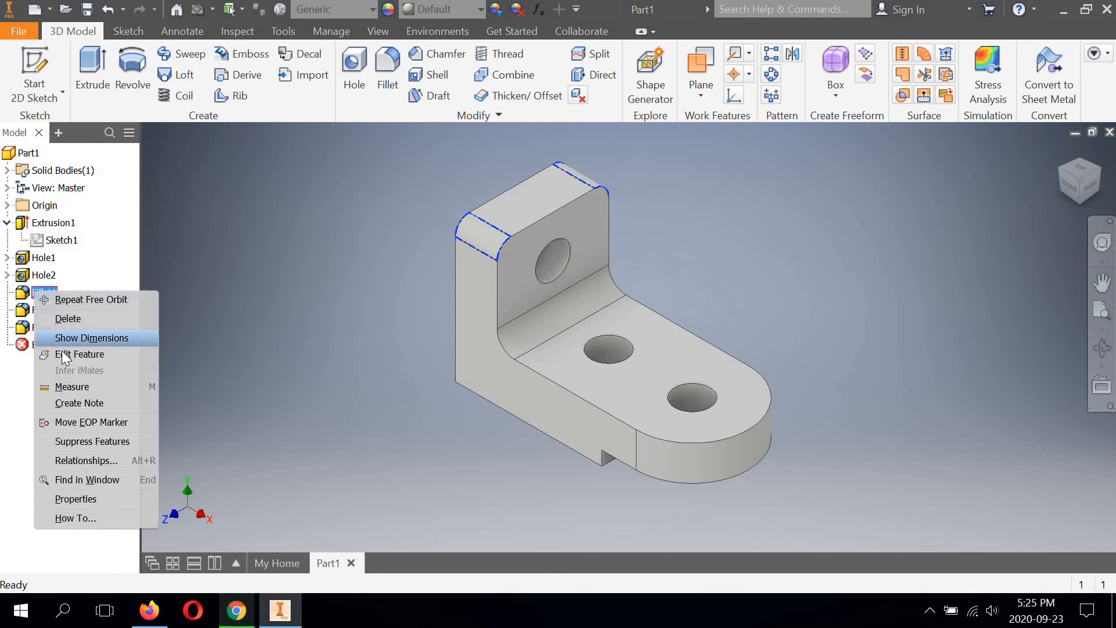
left_click(64, 356)
left_click(317, 201)
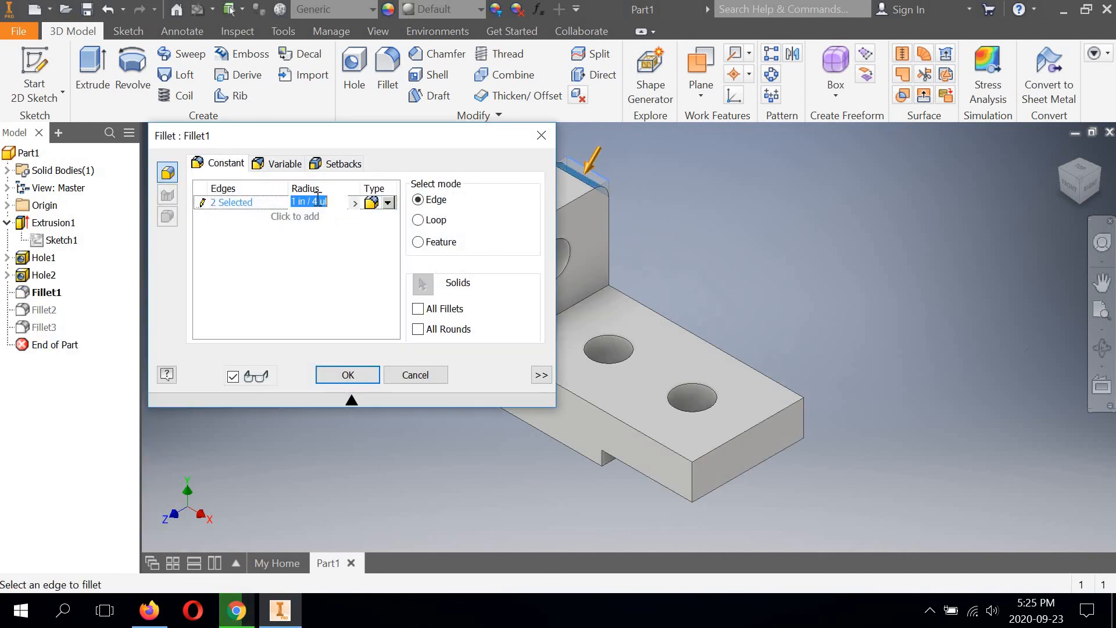
type("1/2")
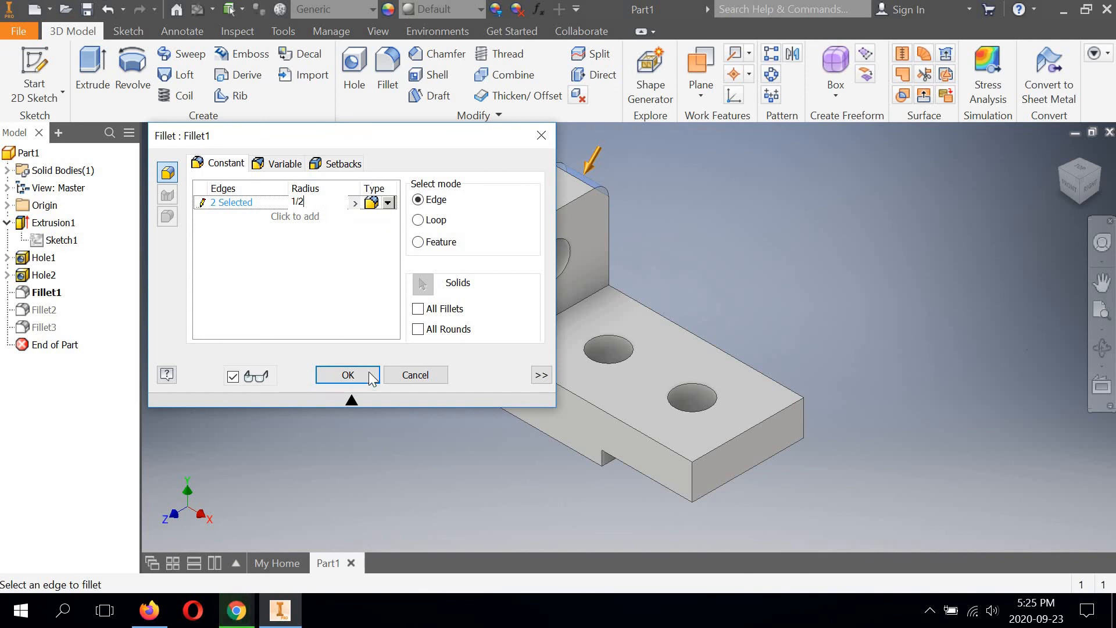
left_click(368, 374)
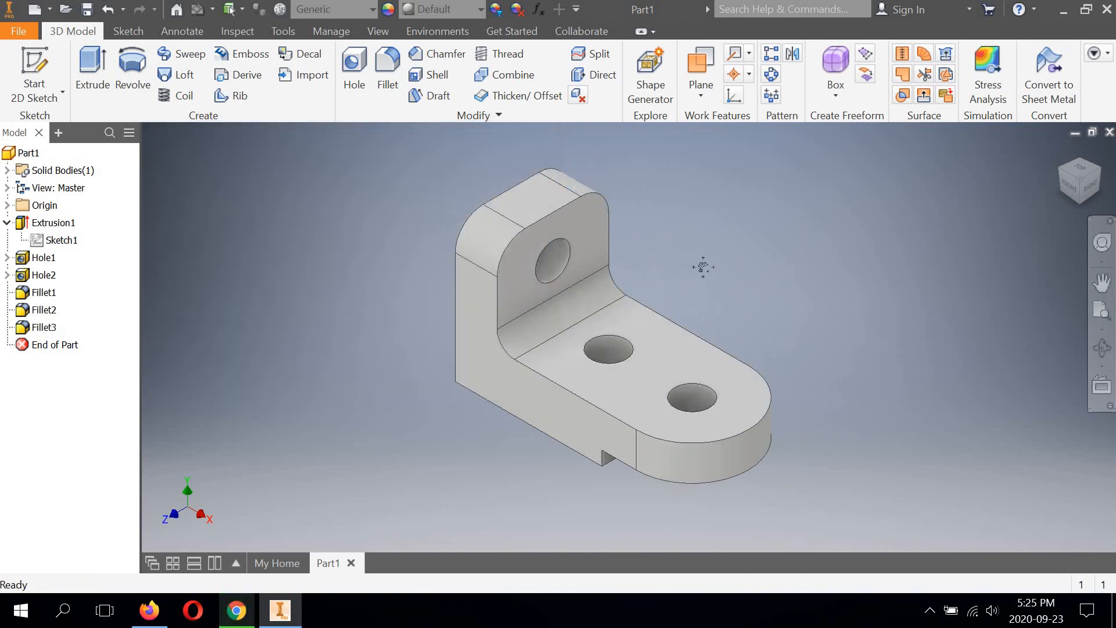
mouse_move(703, 267)
middle_mouse_down()
mouse_move(684, 259)
mouse_move(699, 258)
middle_mouse_up()
scroll(683, 258, "down", 5)
scroll(683, 256, "up", 4)
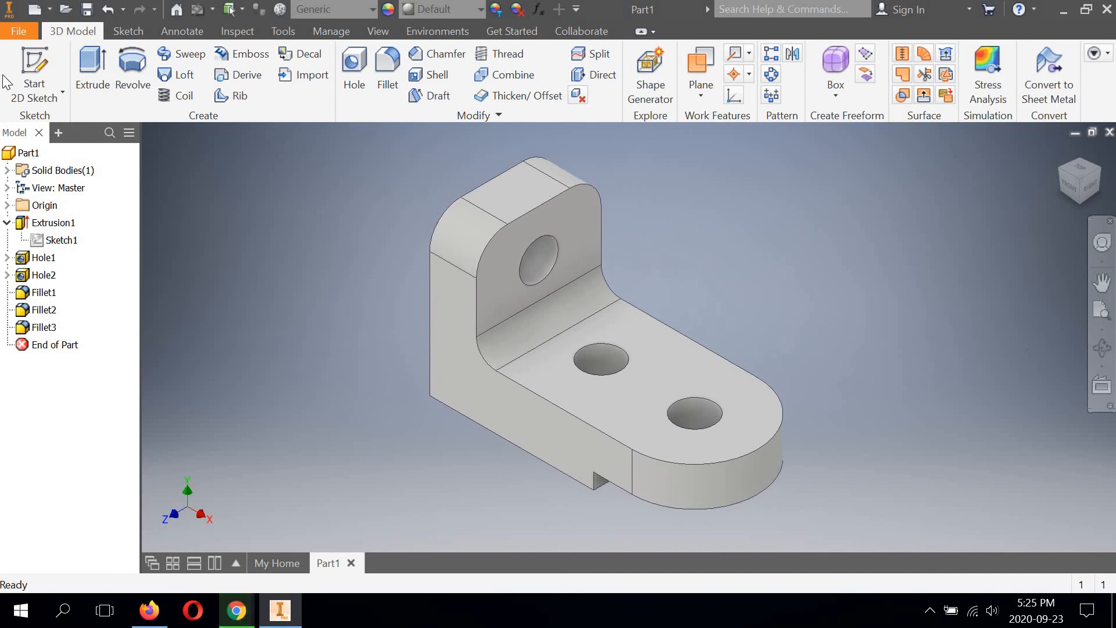
Step: Begin a Save As of the part and choose the TDJ3M Basic Solid Modelling Lessons folder as its location
left_click(18, 32)
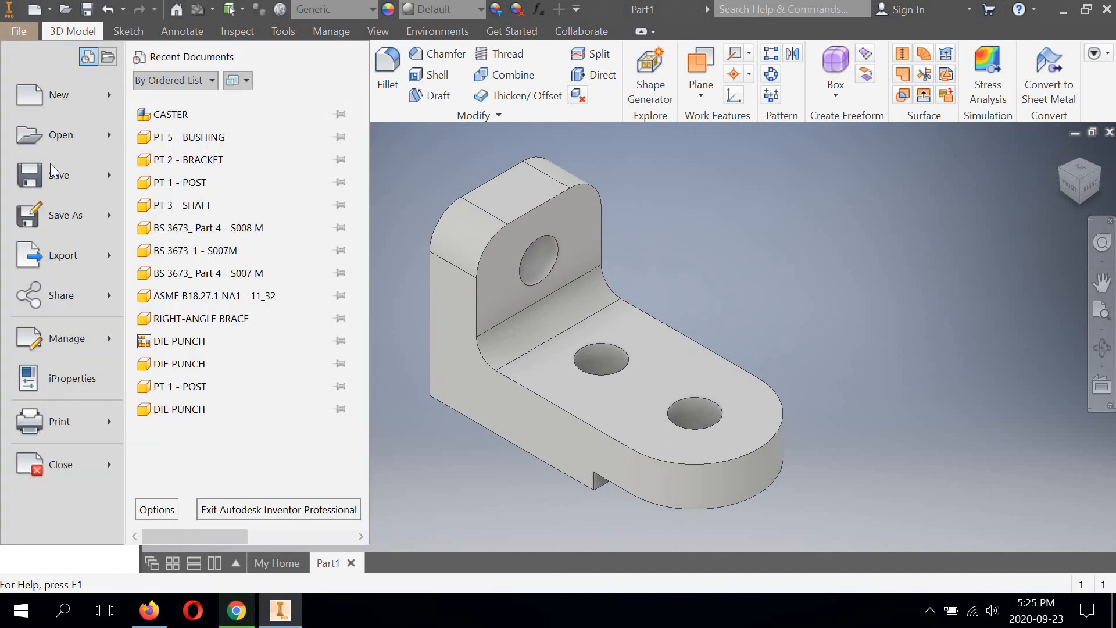
left_click(65, 216)
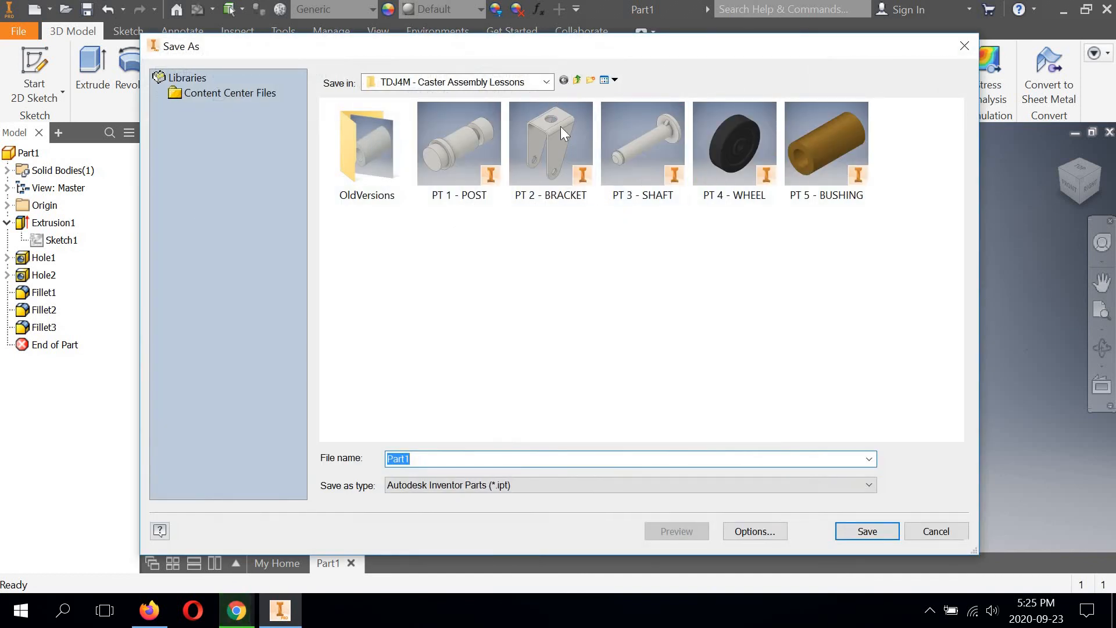
left_click(547, 82)
scroll(421, 476, "down", 3)
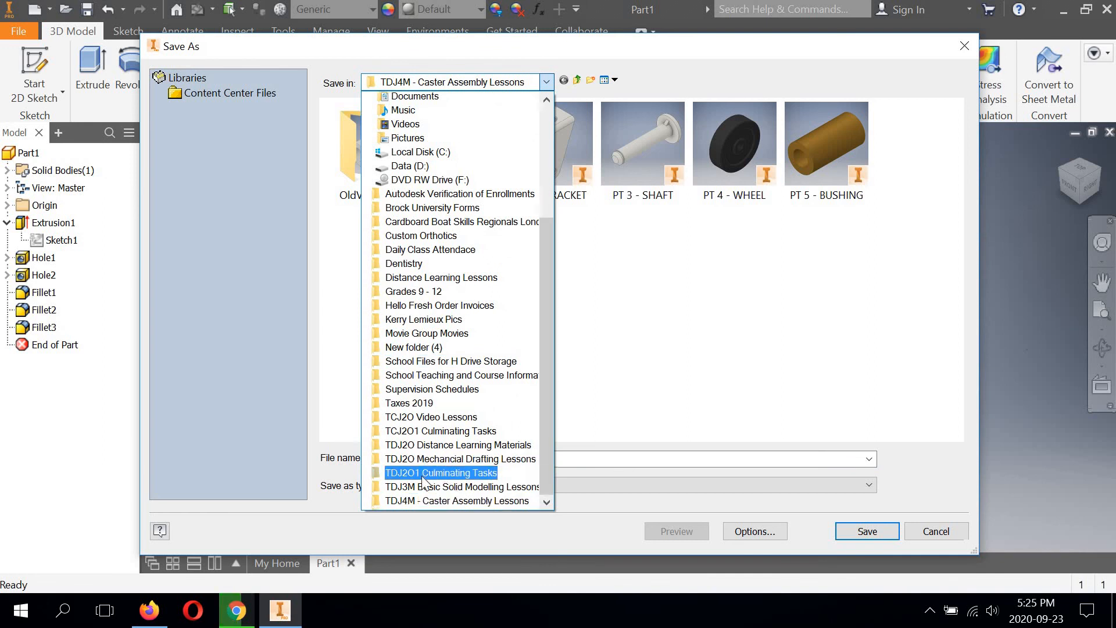
left_click(418, 457)
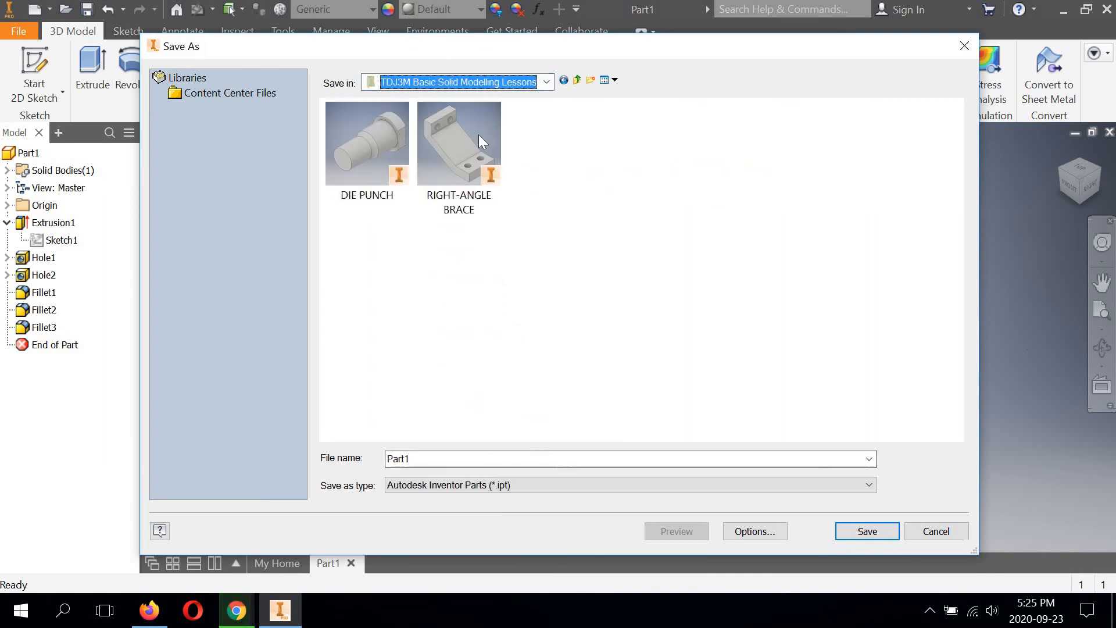
Step: Name the part file CONTROL BRACKET and save it as an Autodesk Inventor part
double_click(422, 458)
type("con")
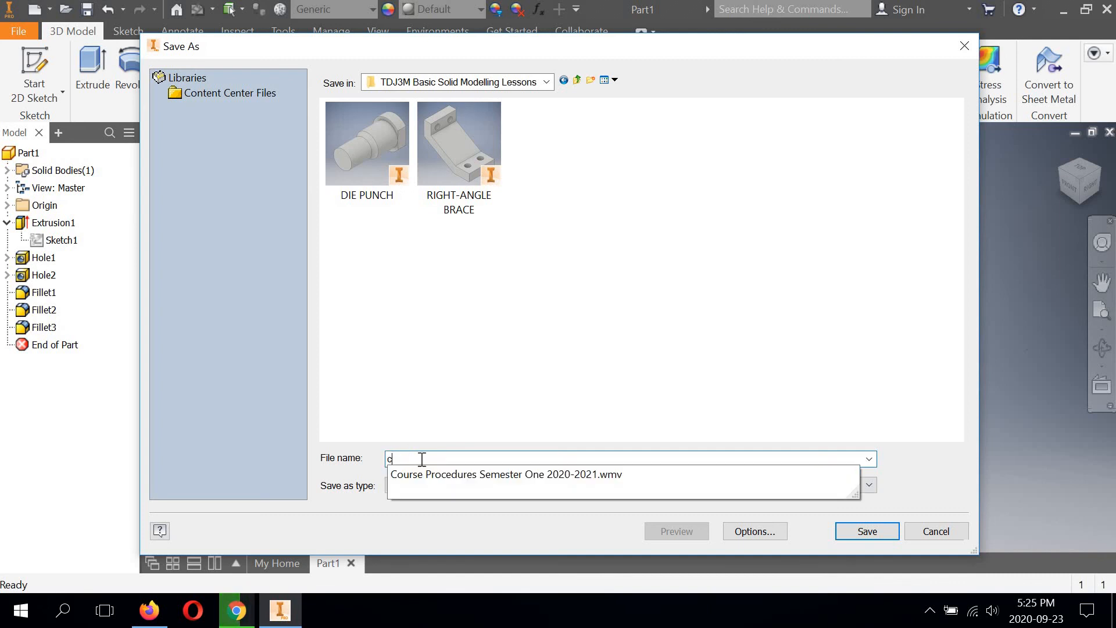
key("BackSpace")
key("BackSpace")
key("BackSpace")
type("CONTROL")
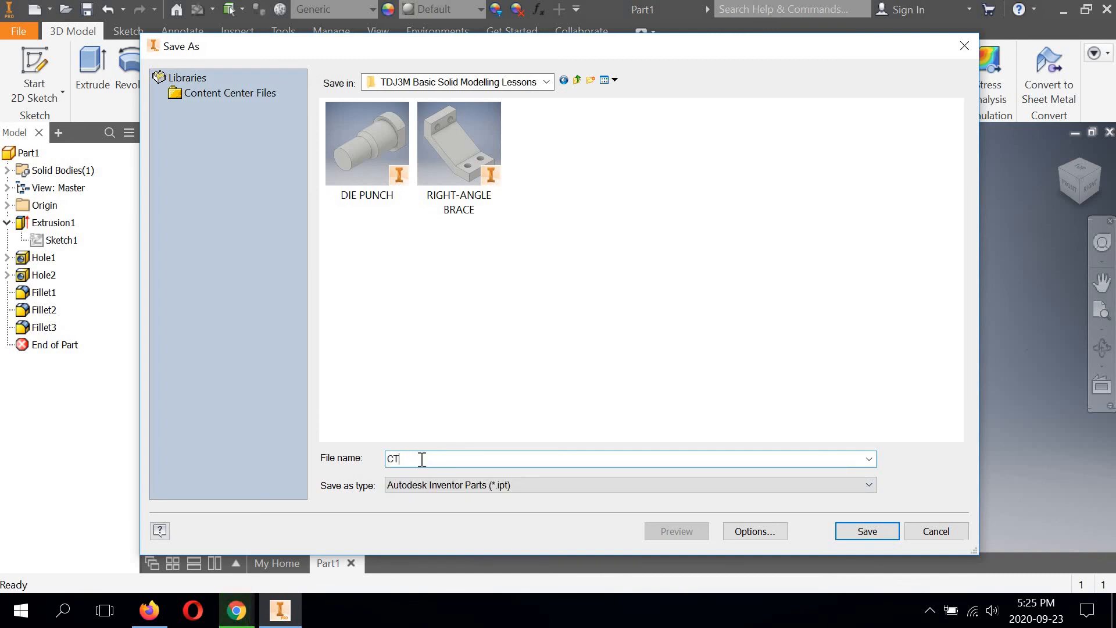
type(" BRACKET")
left_click(867, 530)
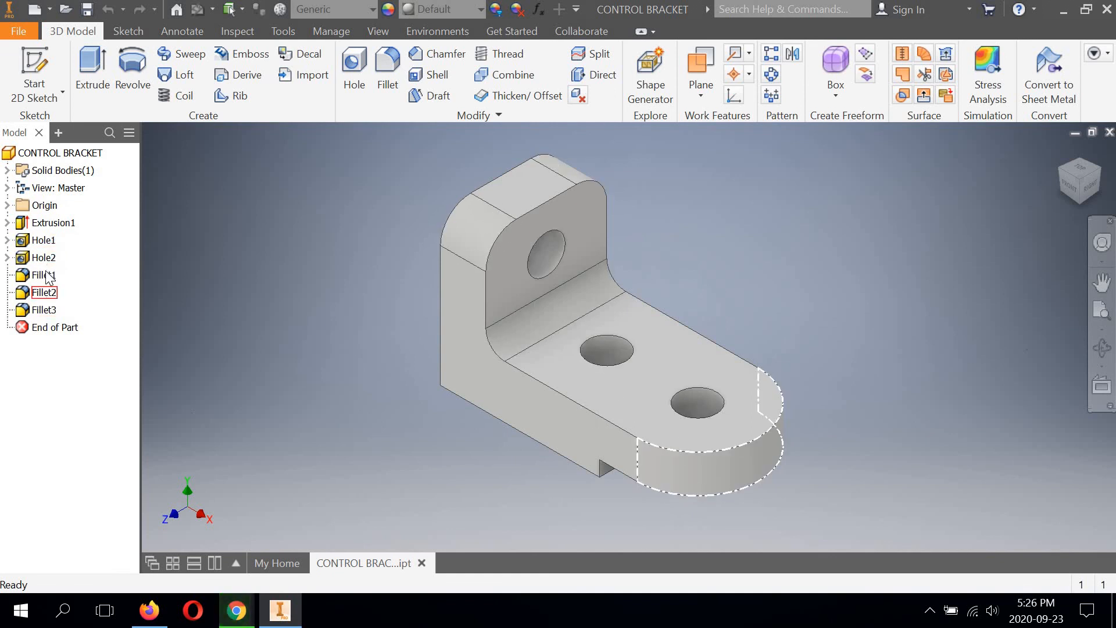
left_click(7, 223)
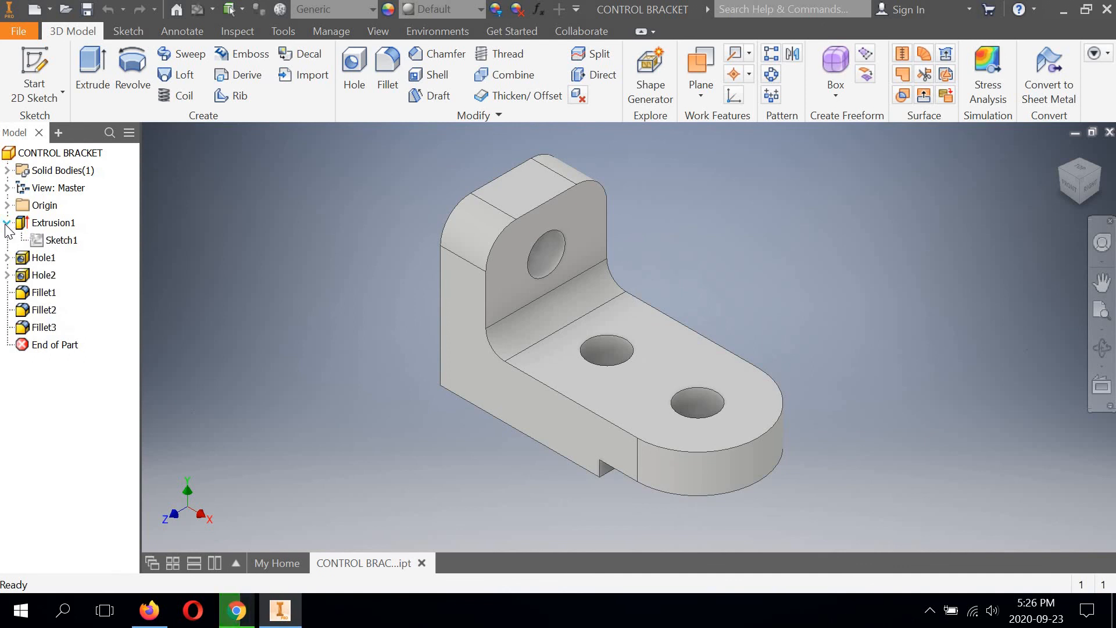
left_click(7, 223)
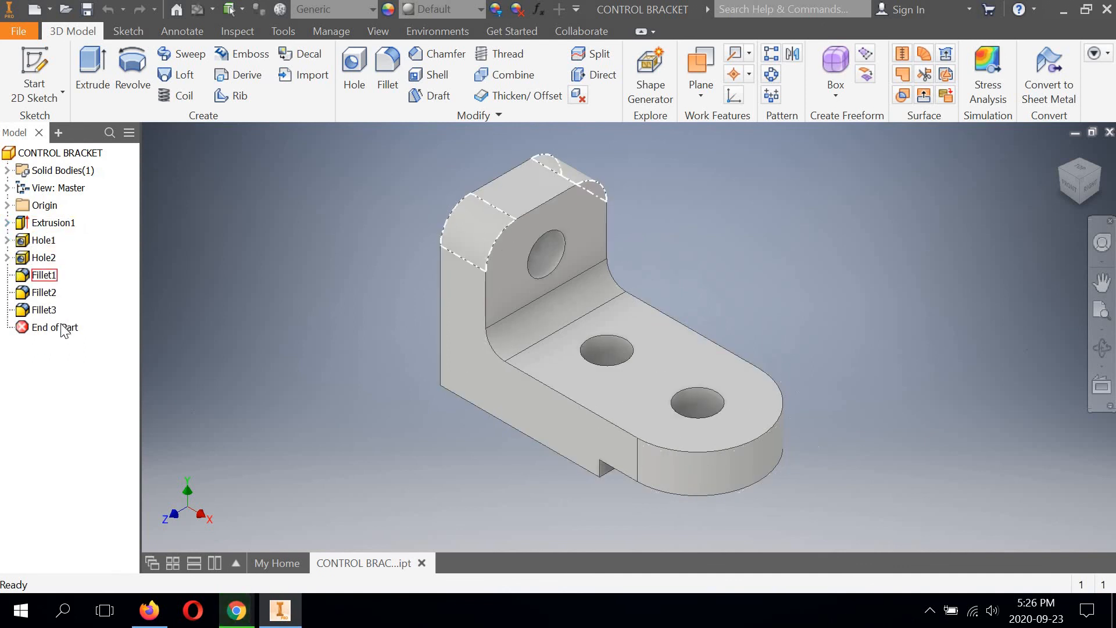